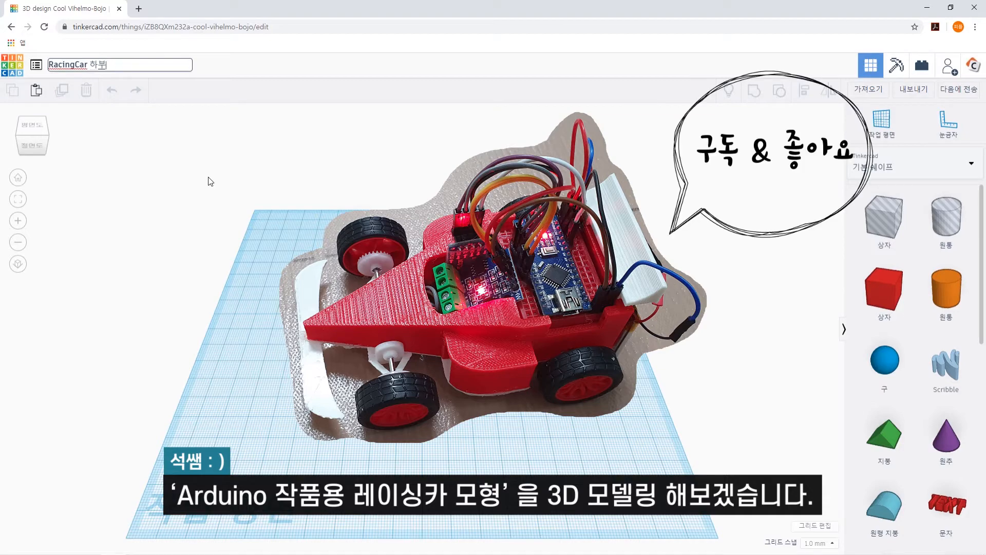
Rename the design as "RacingCar 하부".
{"action": "type", "text": "부"}
{"action": "key", "text": "Return"}
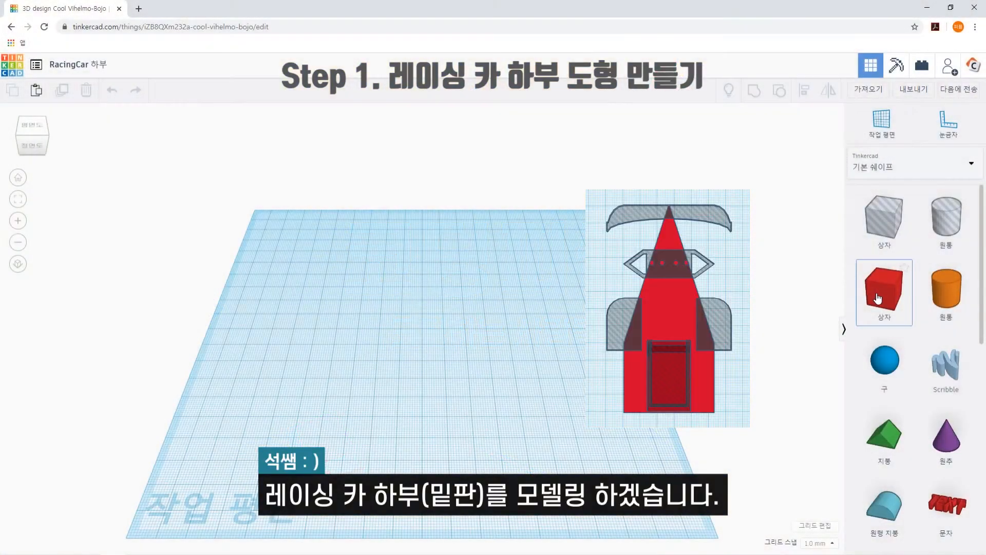
Place a solid box, size it to 52 mm wide, 40 mm deep and 2 mm high, and shift it toward the workplane's left side.
{"action": "left_click_drag", "start_coordinate": [884, 289], "coordinate": [427, 399]}
{"action": "left_click", "coordinate": [401, 441]}
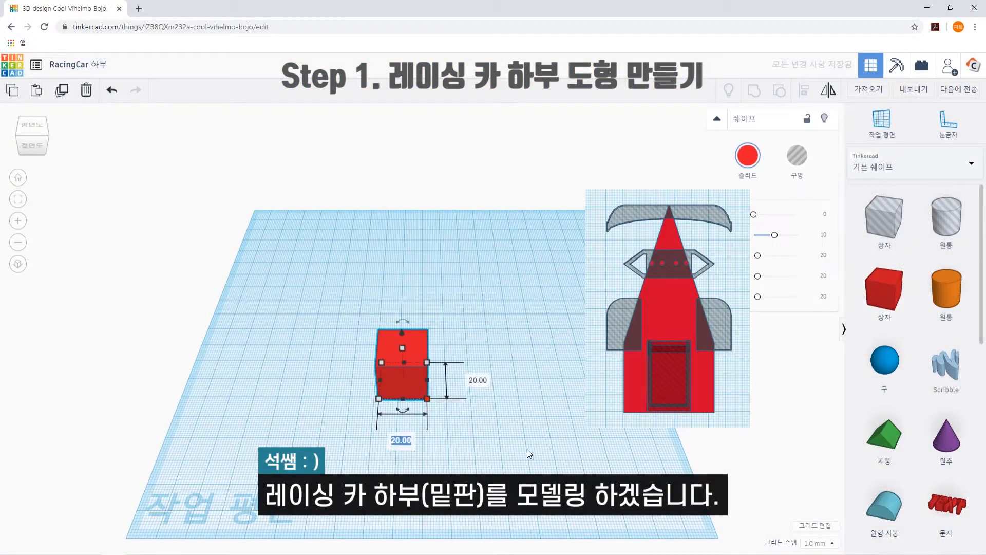
{"action": "type", "text": "52"}
{"action": "key", "text": "Return"}
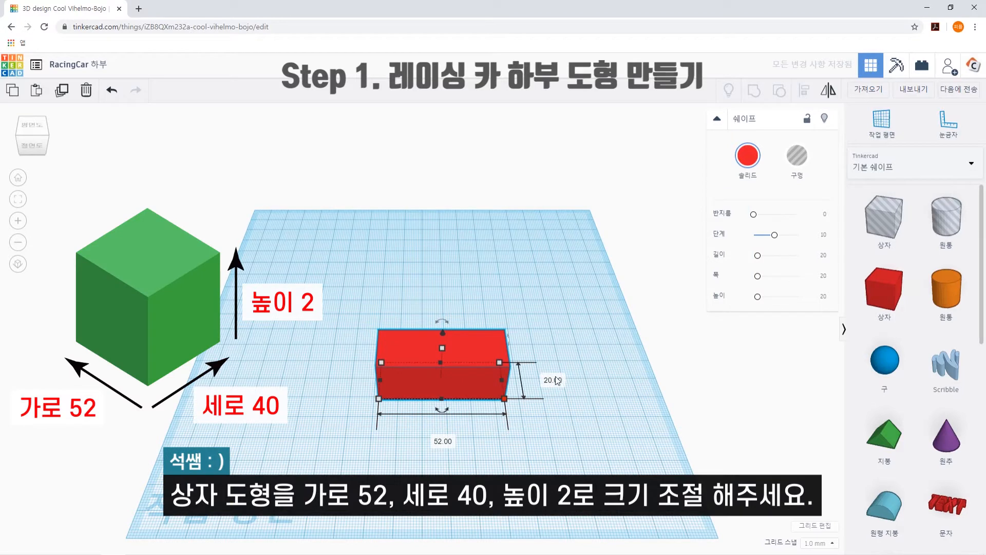
{"action": "type", "text": "40"}
{"action": "key", "text": "Return"}
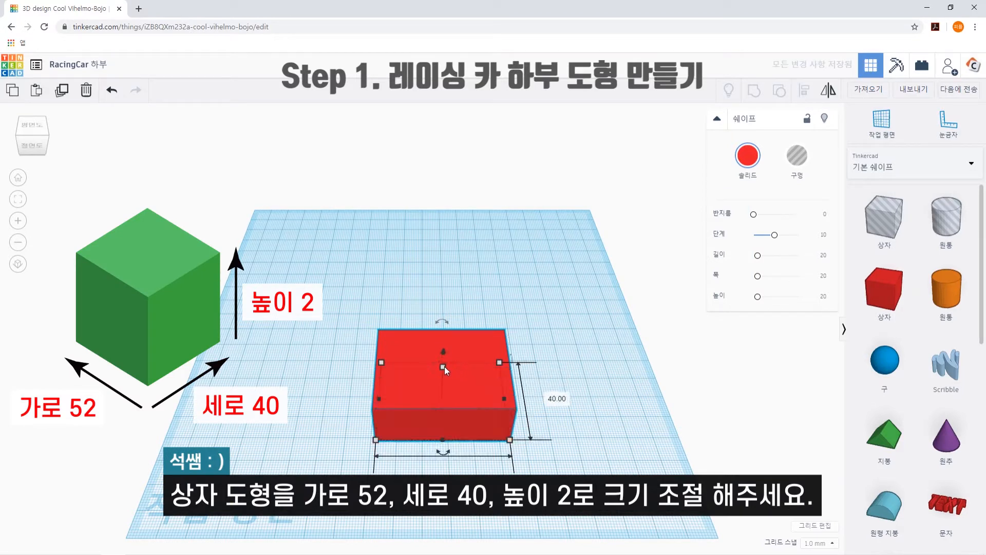
{"action": "left_click", "coordinate": [494, 384]}
{"action": "type", "text": "2"}
{"action": "key", "text": "Return"}
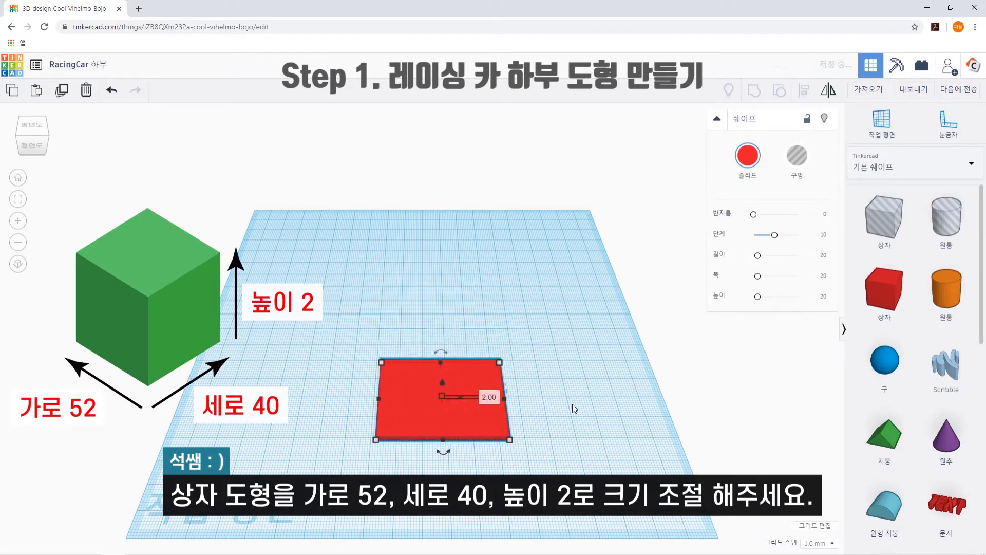
{"action": "left_click_drag", "start_coordinate": [477, 432], "coordinate": [324, 418]}
{"action": "left_click", "coordinate": [668, 334]}
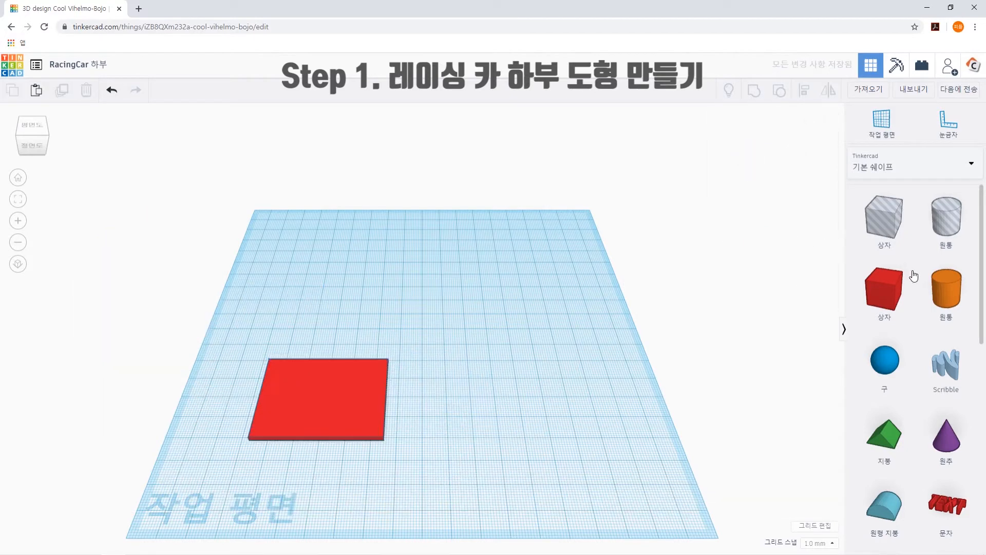
Add a roof shape beside the plate, rotate it 90° so its triangular face lies flat, and bring it onto the workplane.
{"action": "left_click_drag", "start_coordinate": [883, 434], "coordinate": [459, 308]}
{"action": "left_click_drag", "start_coordinate": [321, 405], "coordinate": [272, 395]}
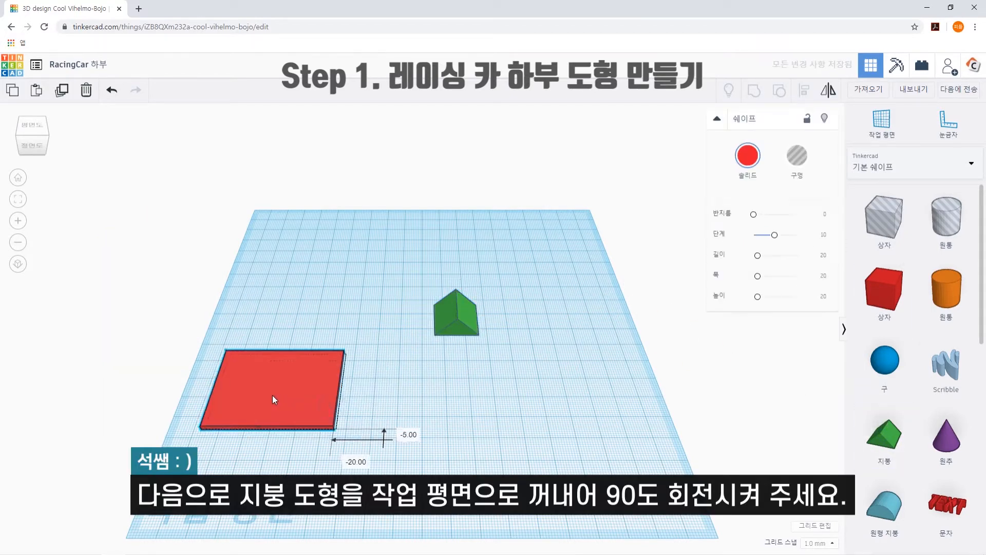
{"action": "left_click", "coordinate": [436, 332]}
{"action": "right_click_drag", "start_coordinate": [448, 450], "coordinate": [609, 393]}
{"action": "left_click_drag", "start_coordinate": [455, 283], "coordinate": [372, 260]}
{"action": "right_click_drag", "start_coordinate": [520, 346], "coordinate": [363, 353]}
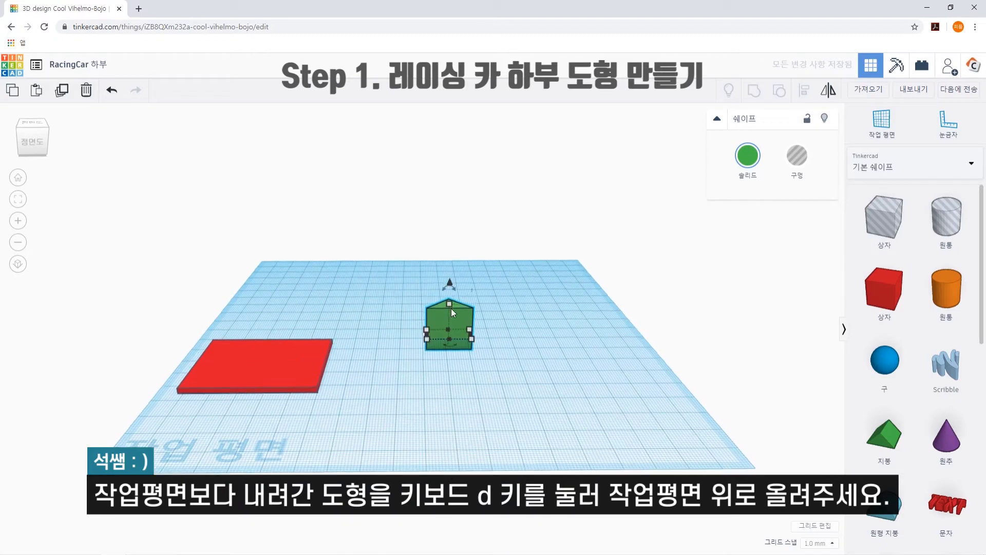
{"action": "key", "text": "d"}
Resize the green roof shape to 52 mm wide, 80 mm deep and 2 mm high.
{"action": "left_click", "coordinate": [479, 359]}
{"action": "right_click_drag", "start_coordinate": [484, 366], "coordinate": [477, 399]}
{"action": "left_click", "coordinate": [441, 326]}
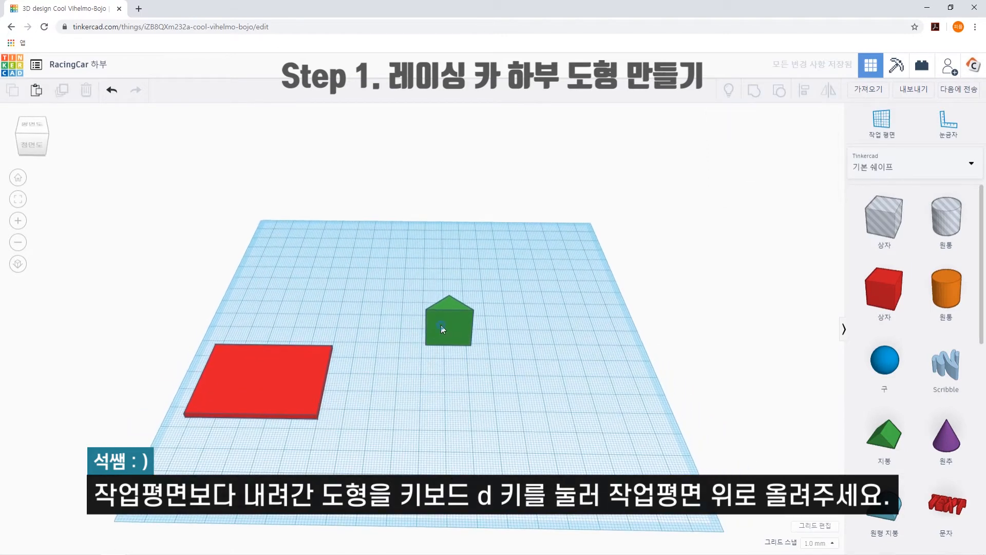
{"action": "left_click", "coordinate": [470, 345]}
{"action": "left_click", "coordinate": [453, 380]}
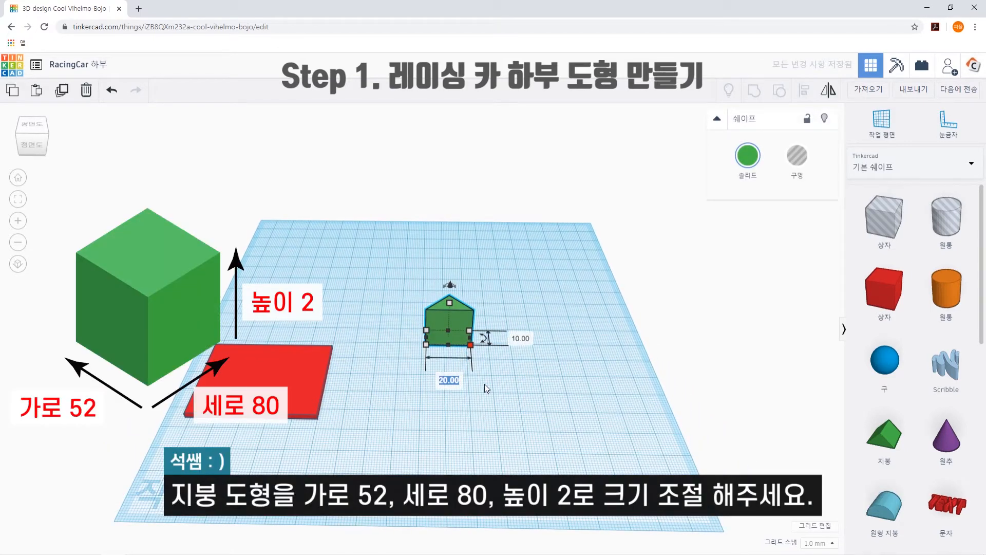
{"action": "type", "text": "52"}
{"action": "key", "text": "Return"}
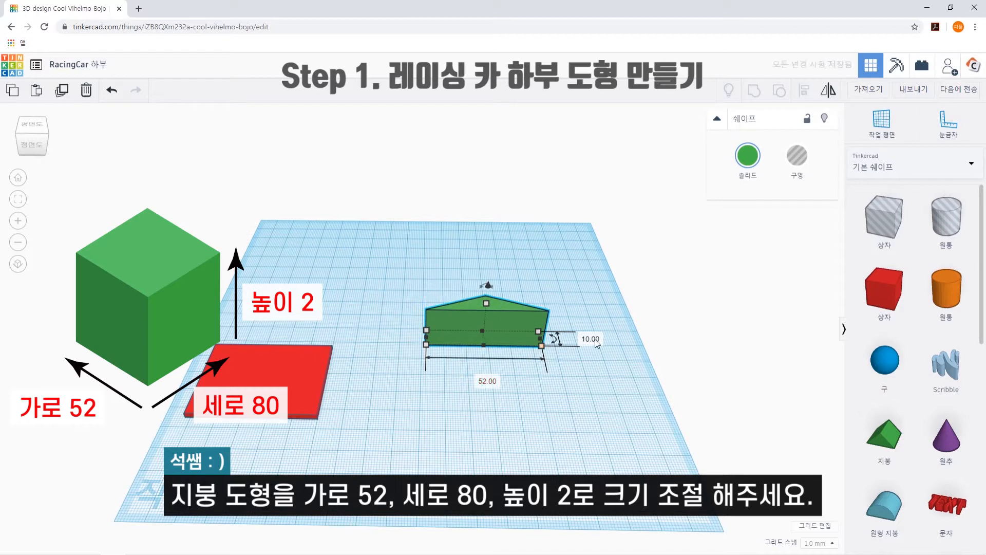
{"action": "left_click", "coordinate": [591, 338]}
{"action": "type", "text": "80"}
{"action": "key", "text": "Return"}
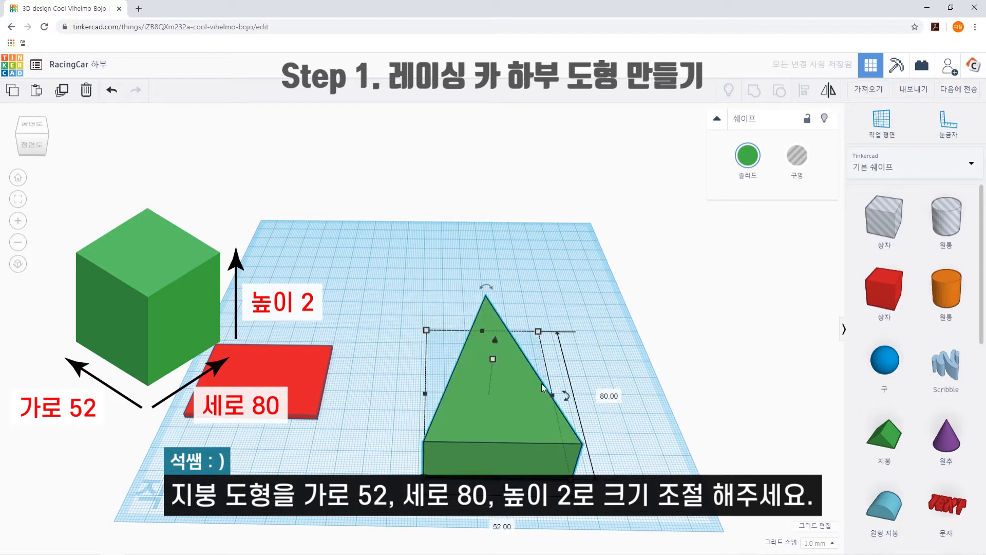
{"action": "left_click", "coordinate": [544, 381]}
{"action": "type", "text": "2"}
{"action": "key", "text": "Return"}
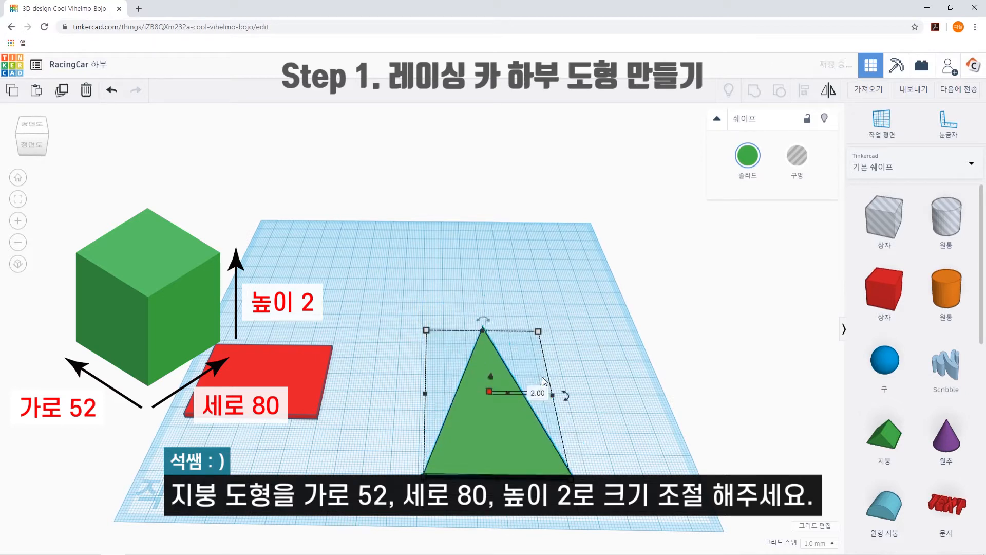
Arrange the red plate directly in front of the green triangle and place the ruler's origin at the plate's front-left corner.
{"action": "left_click_drag", "start_coordinate": [495, 440], "coordinate": [456, 315]}
{"action": "left_click_drag", "start_coordinate": [271, 390], "coordinate": [457, 389]}
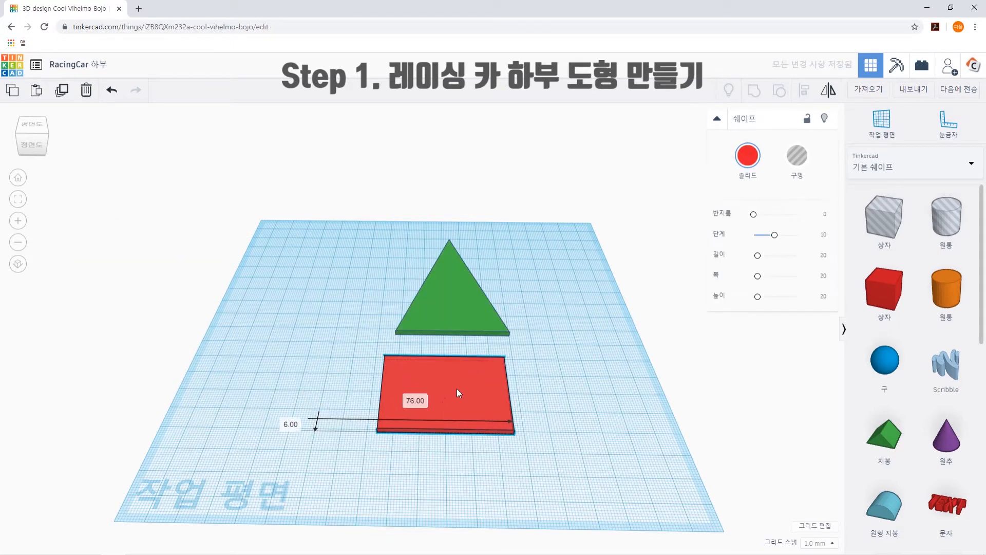
{"action": "left_click", "coordinate": [948, 122]}
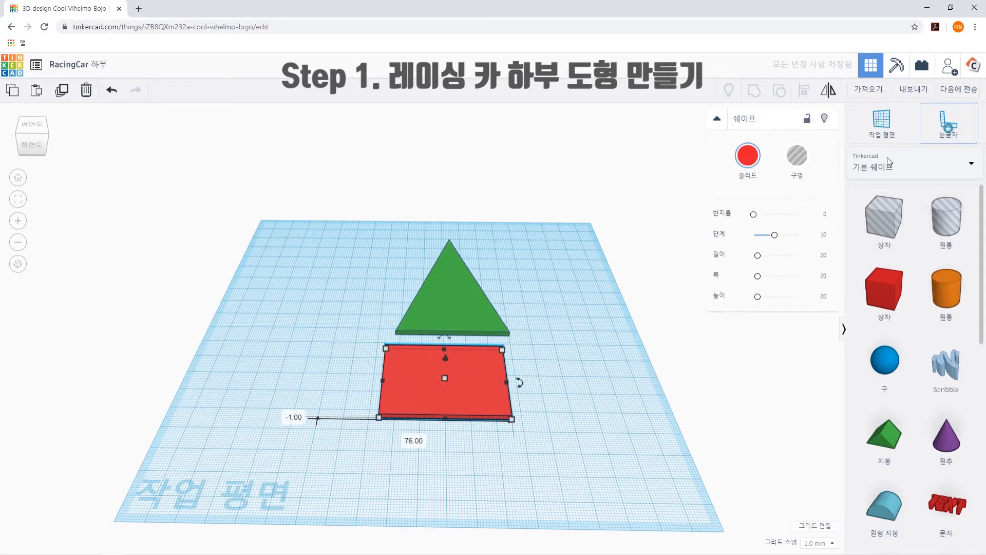
{"action": "left_click", "coordinate": [378, 418]}
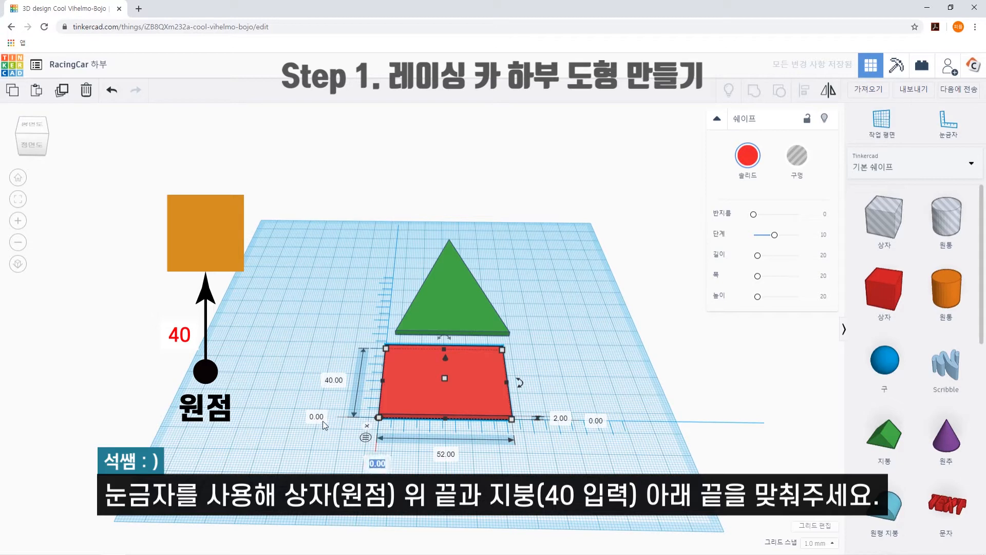
Set the green triangle's ruler offsets to 0 mm sideways and 40 mm deep so its base meets the plate.
{"action": "left_click", "coordinate": [458, 302]}
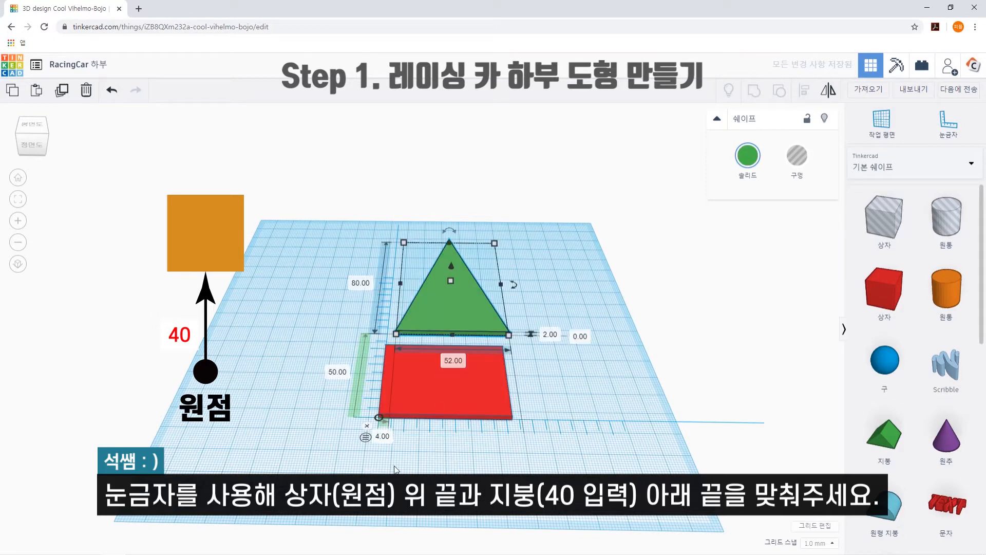
{"action": "left_click", "coordinate": [382, 436]}
{"action": "type", "text": "0"}
{"action": "key", "text": "Return"}
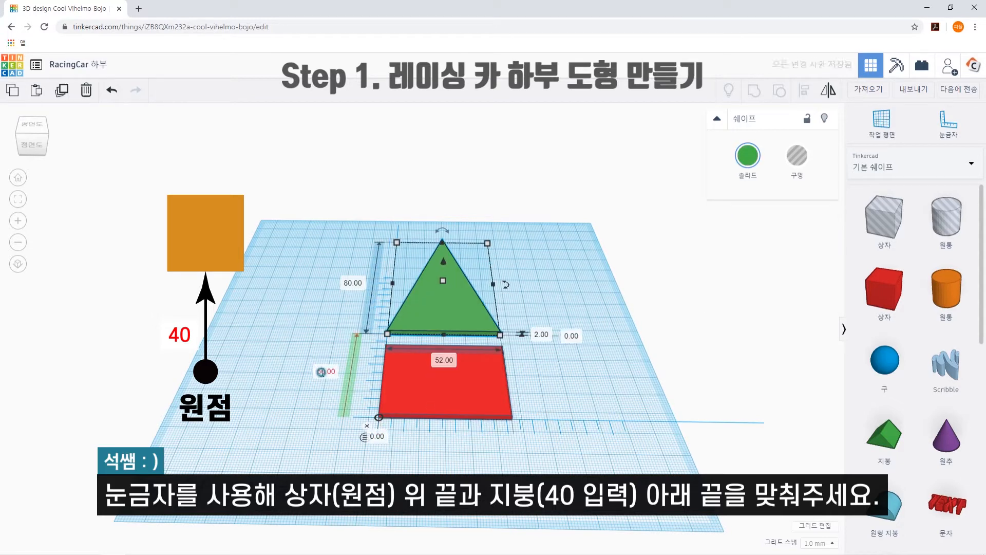
{"action": "left_click", "coordinate": [321, 371]}
{"action": "type", "text": "40"}
{"action": "key", "text": "Return"}
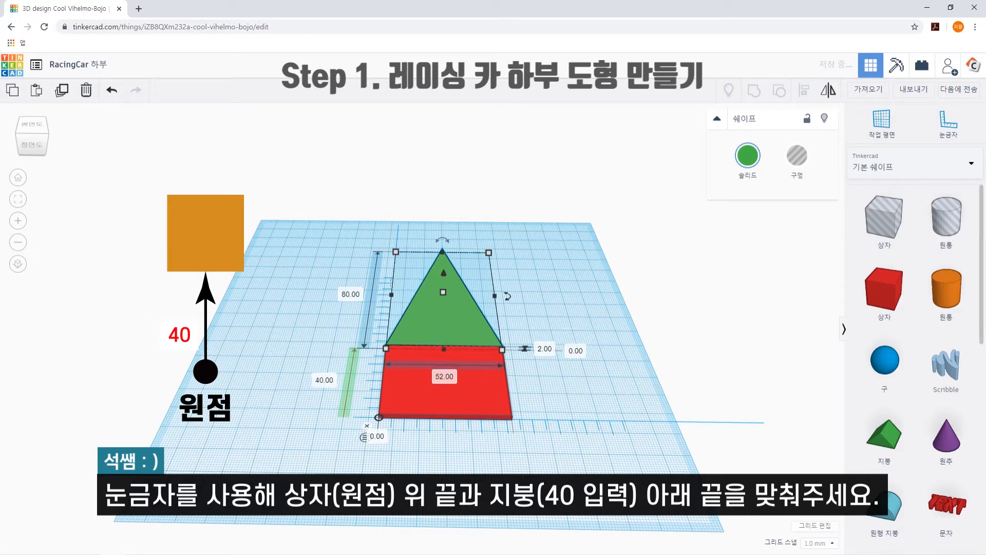
Select the triangle and the plate together and group them into one base shape.
{"action": "right_click_drag", "start_coordinate": [388, 180], "coordinate": [379, 239]}
{"action": "left_click_drag", "start_coordinate": [334, 183], "coordinate": [571, 433]}
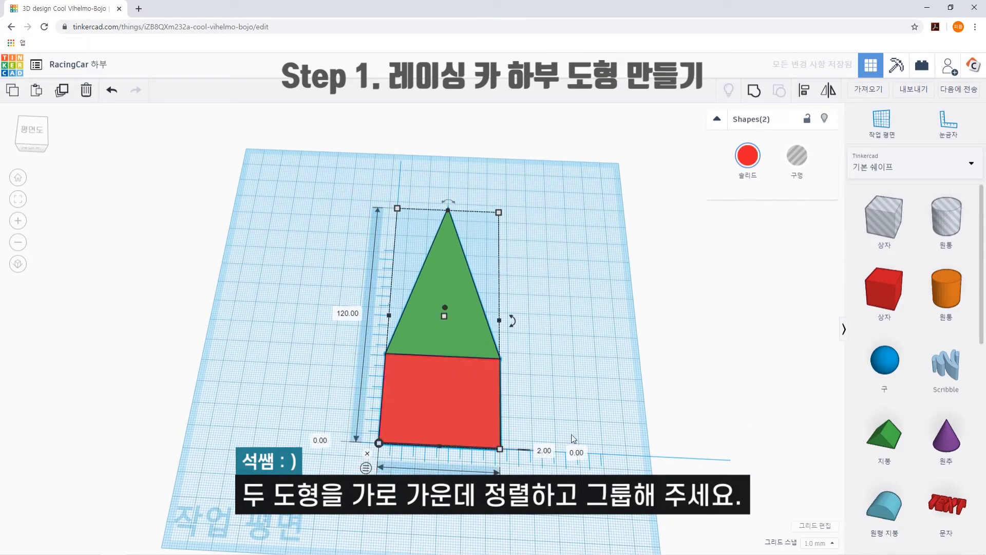
{"action": "left_click", "coordinate": [754, 93]}
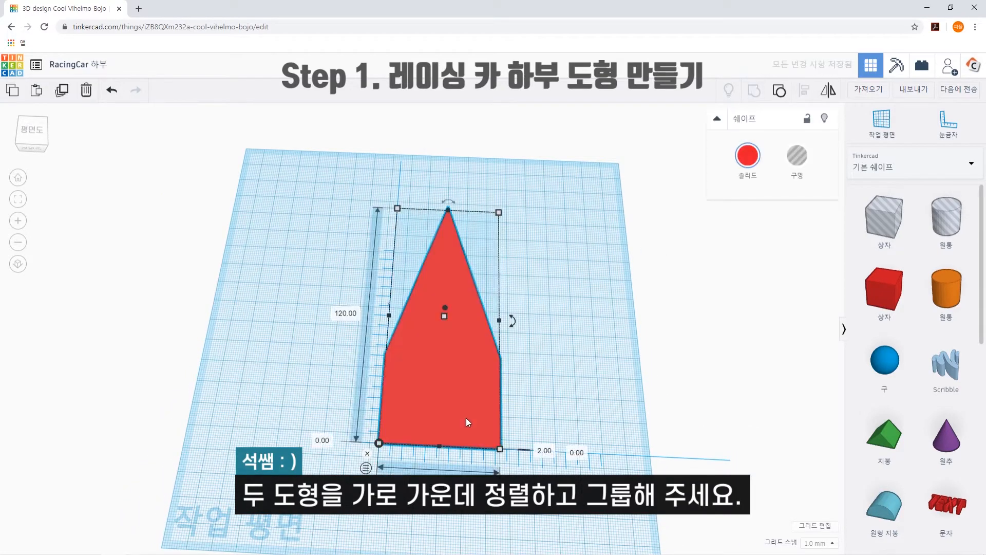
Shift the grouped base to the left and remove the ruler from the workplane.
{"action": "left_click_drag", "start_coordinate": [466, 417], "coordinate": [388, 411]}
{"action": "left_click", "coordinate": [367, 452]}
{"action": "left_click", "coordinate": [545, 450]}
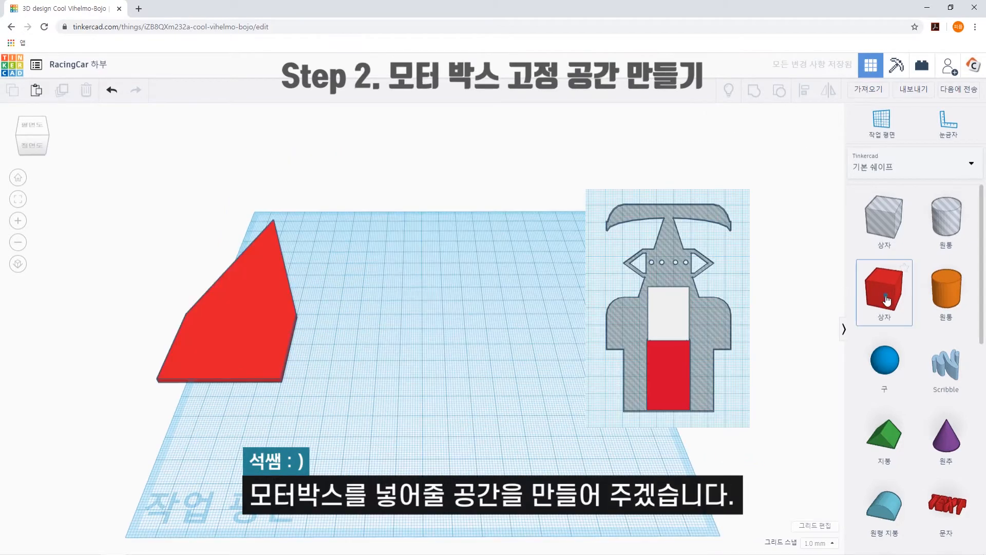
Place another solid box for the motor housing and size it to 24 mm wide, 39 mm deep and 10 mm high.
{"action": "left_click_drag", "start_coordinate": [884, 289], "coordinate": [423, 374]}
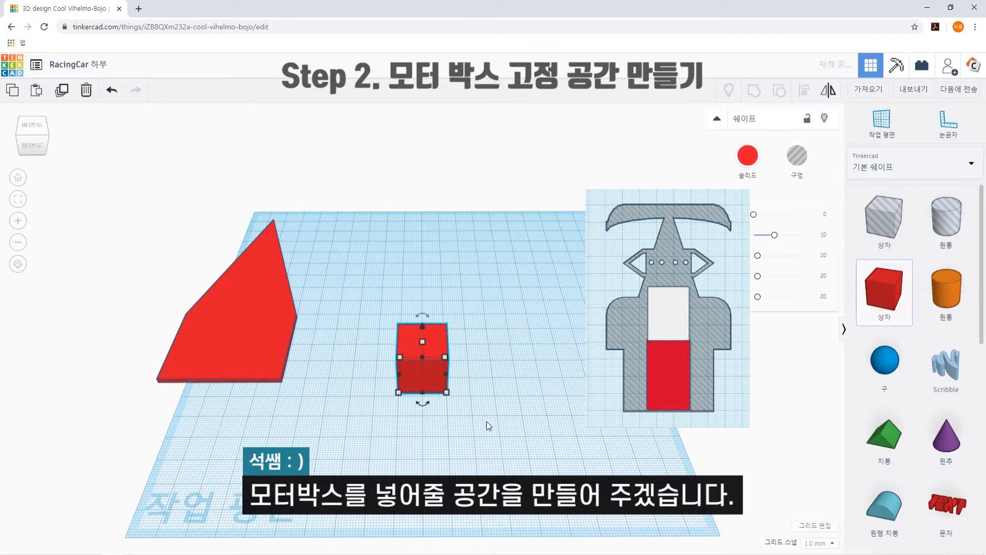
{"action": "left_click", "coordinate": [477, 415]}
{"action": "left_click", "coordinate": [445, 389]}
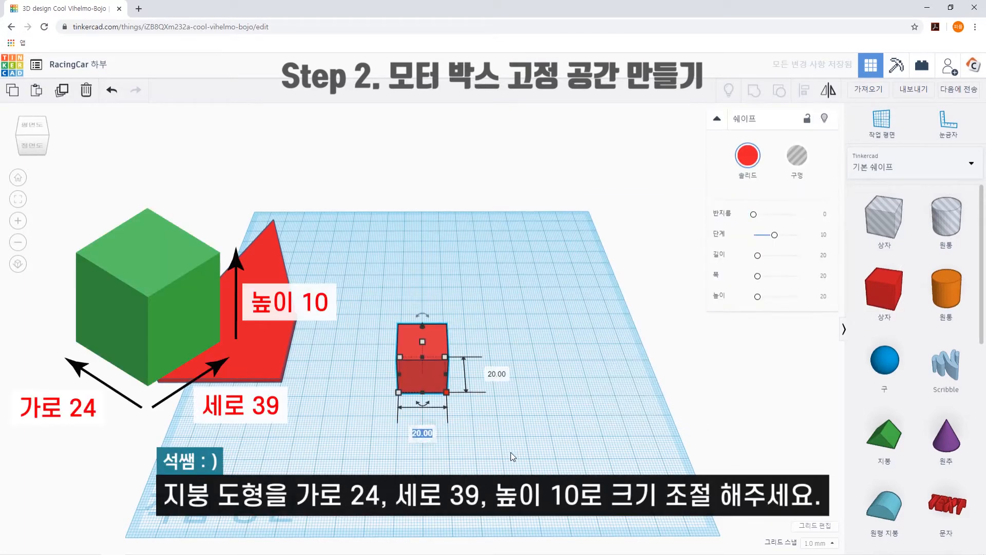
{"action": "type", "text": "24"}
{"action": "key", "text": "Return"}
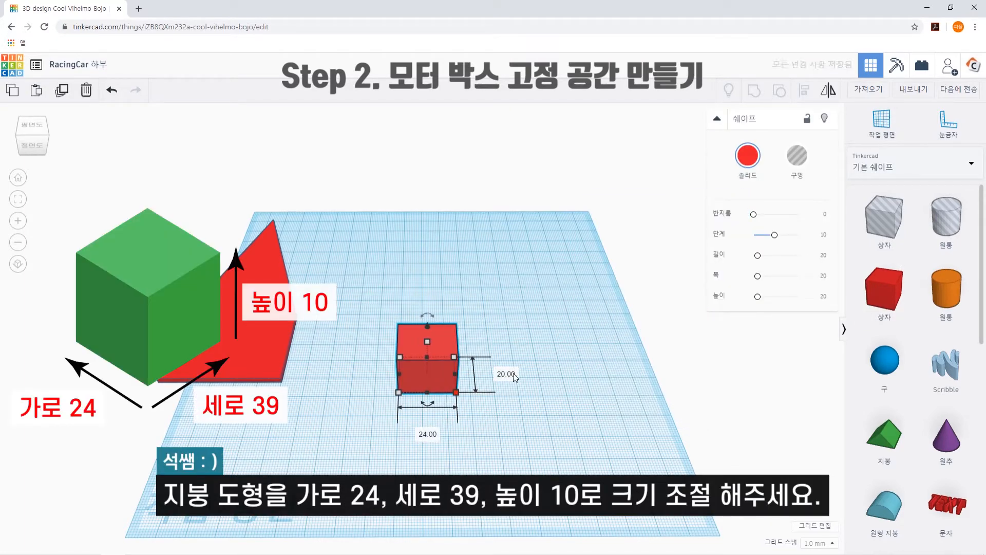
{"action": "left_click", "coordinate": [513, 374]}
{"action": "type", "text": "39"}
{"action": "key", "text": "Return"}
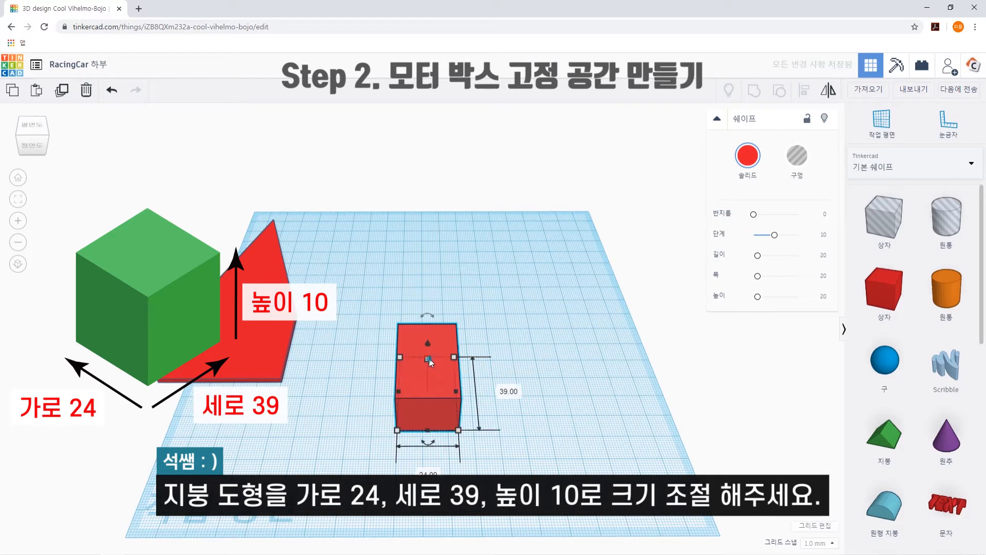
{"action": "left_click", "coordinate": [477, 375]}
{"action": "type", "text": "10"}
{"action": "key", "text": "Return"}
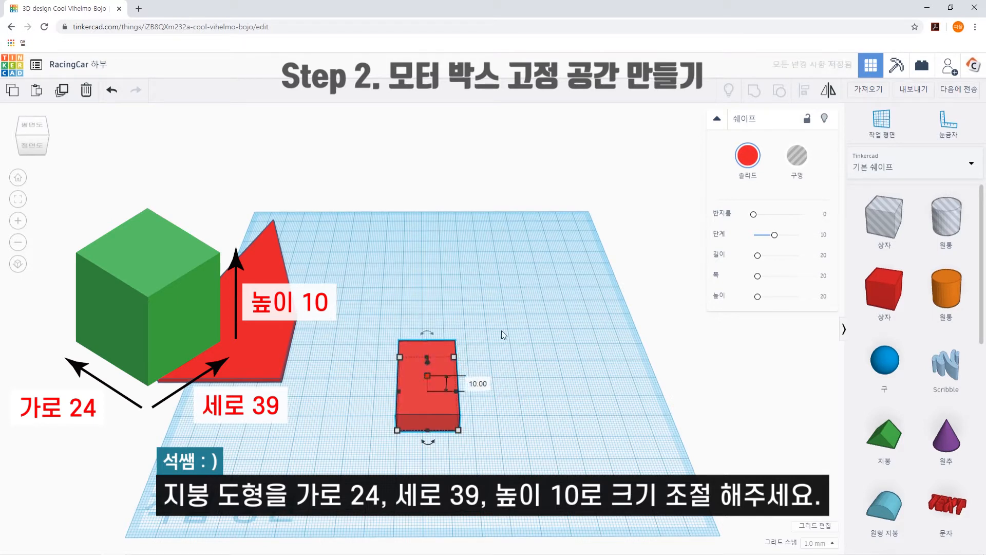
Move the housing box aside, bring the base to the workplane's middle, and place the ruler's origin at the base's front-left corner.
{"action": "left_click_drag", "start_coordinate": [420, 406], "coordinate": [608, 245]}
{"action": "left_click_drag", "start_coordinate": [261, 341], "coordinate": [443, 409]}
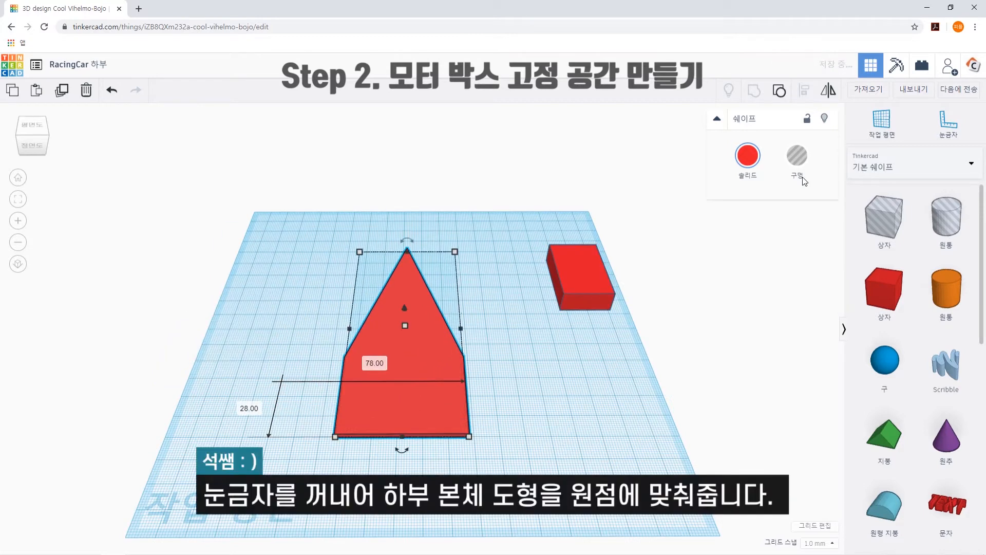
{"action": "left_click", "coordinate": [948, 122]}
{"action": "left_click", "coordinate": [335, 437]}
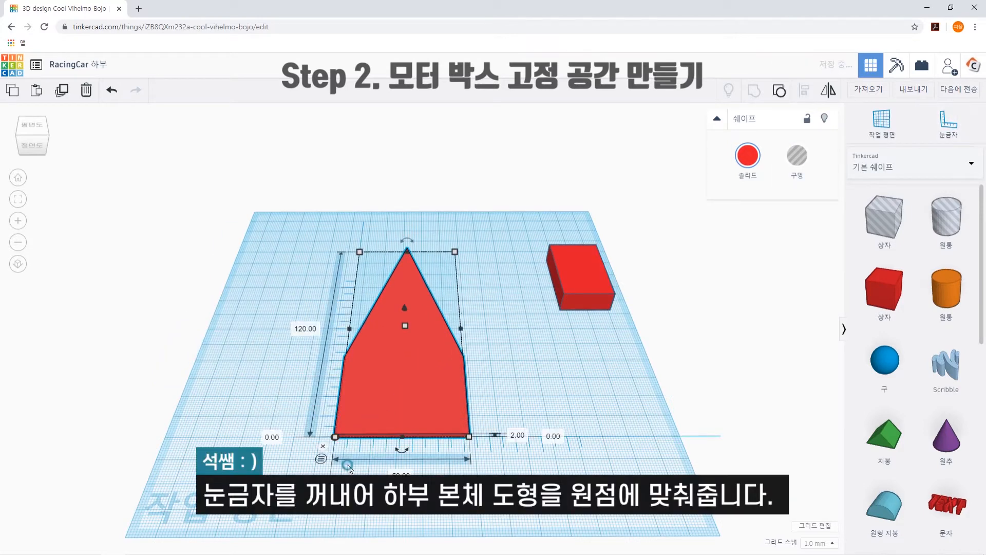
Set the housing box's depth offset from the ruler origin to 3 mm.
{"action": "left_click", "coordinate": [565, 297]}
{"action": "left_click", "coordinate": [317, 366]}
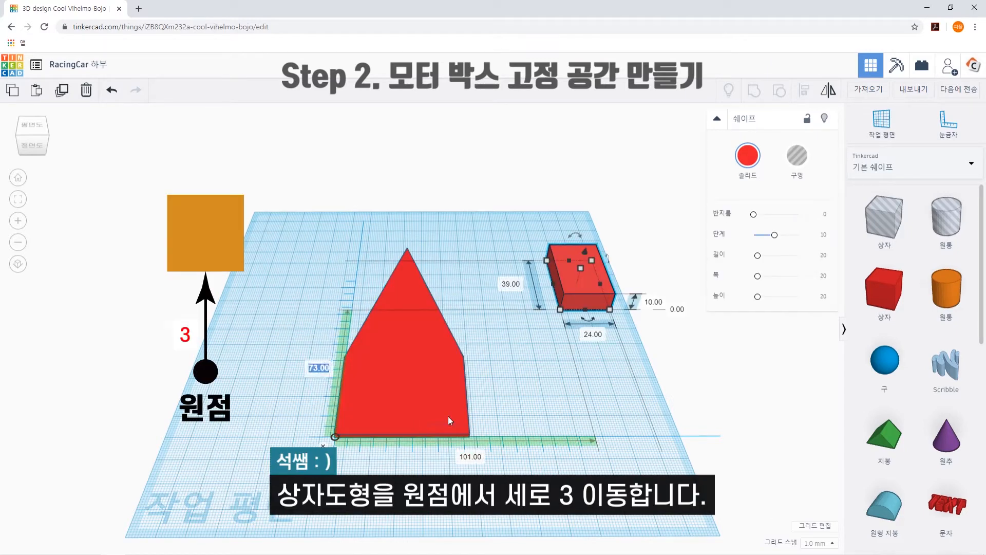
{"action": "type", "text": "3"}
{"action": "key", "text": "Return"}
Center the base and the housing box widthwise on each other, remove the ruler, and group them.
{"action": "left_click_drag", "start_coordinate": [305, 239], "coordinate": [668, 473]}
{"action": "left_click", "coordinate": [497, 450]}
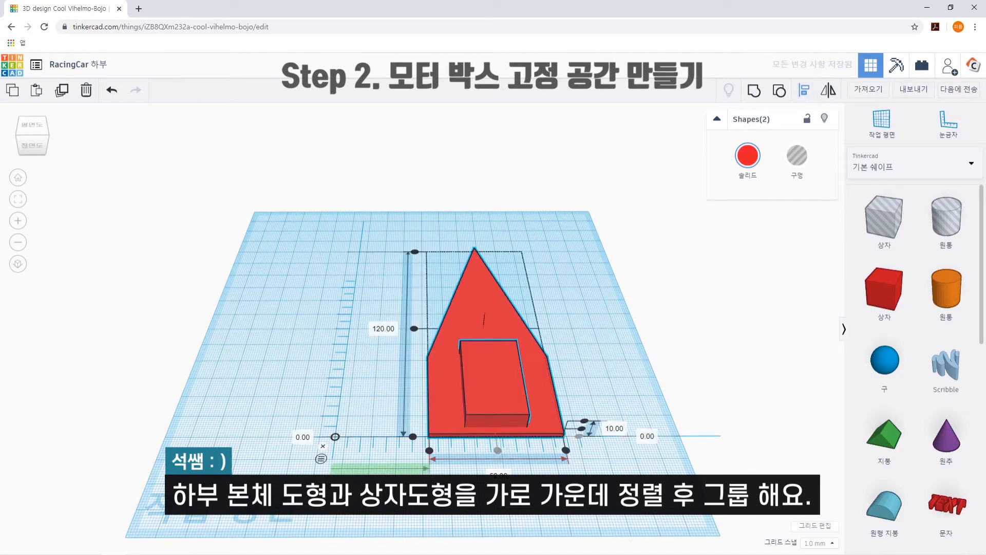
{"action": "left_click", "coordinate": [323, 446]}
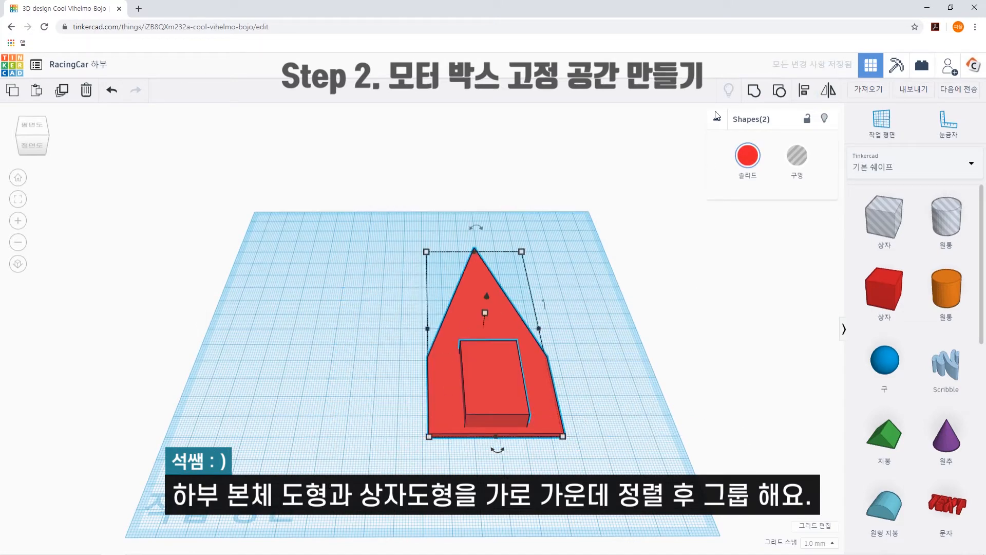
{"action": "left_click", "coordinate": [756, 92]}
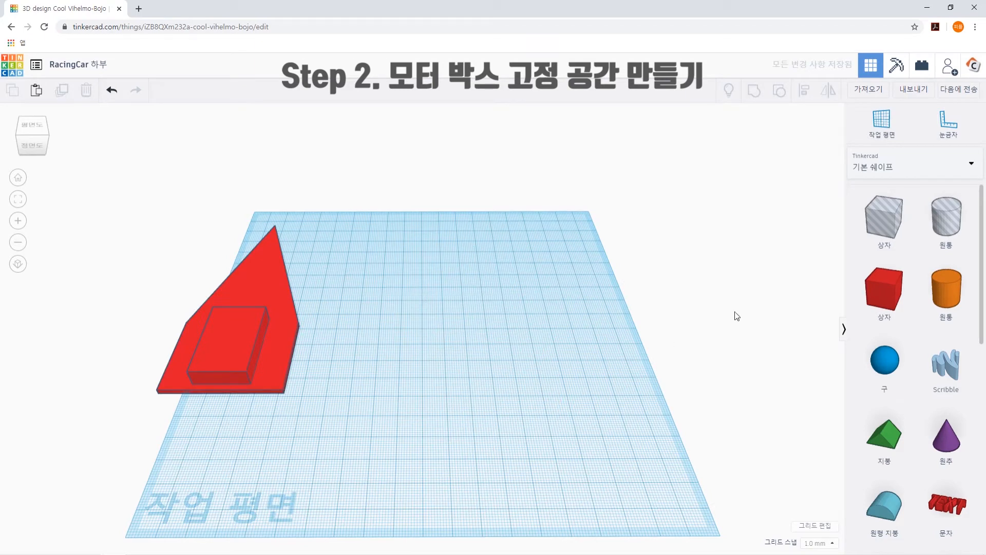
Place a hole box on the workplane and size it to 20 mm wide, 37 mm deep and 9 mm high.
{"action": "left_click_drag", "start_coordinate": [883, 219], "coordinate": [447, 391]}
{"action": "left_click", "coordinate": [473, 392]}
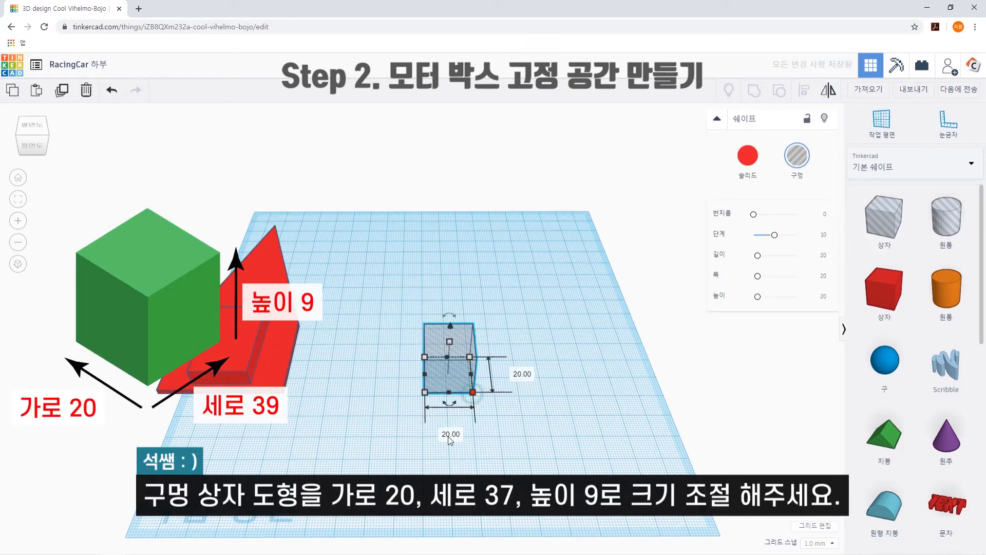
{"action": "left_click", "coordinate": [450, 433]}
{"action": "type", "text": "20"}
{"action": "key", "text": "Return"}
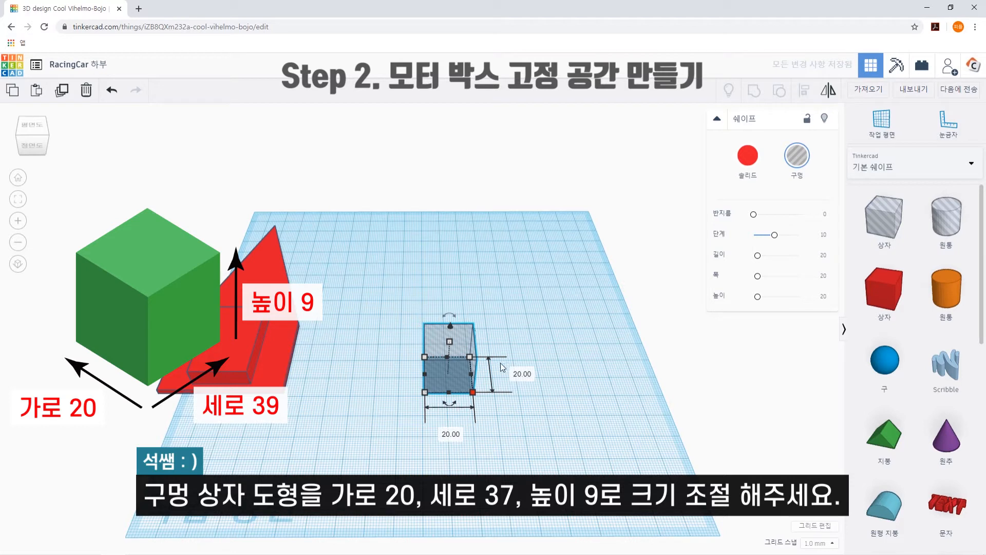
{"action": "left_click_drag", "start_coordinate": [472, 361], "coordinate": [468, 330]}
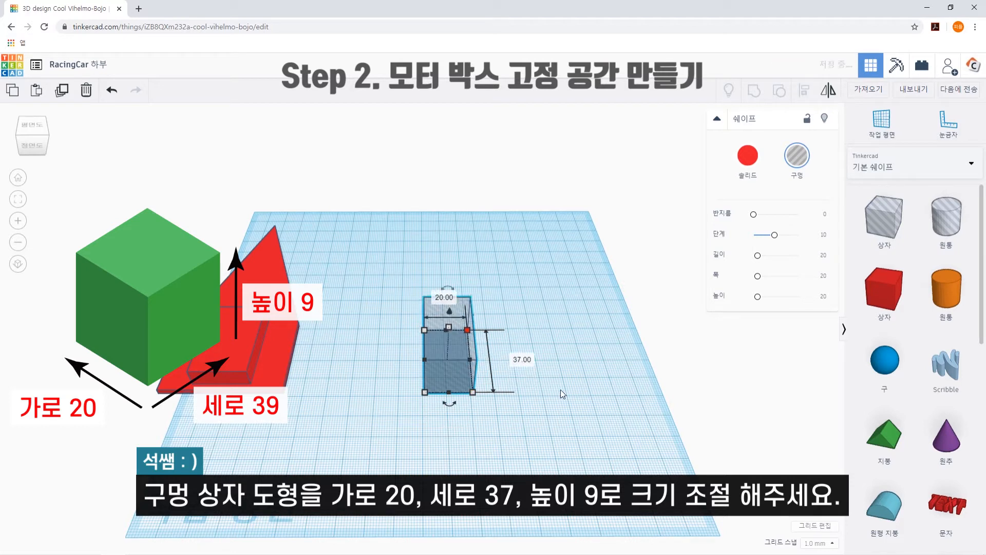
{"action": "left_click", "coordinate": [449, 327]}
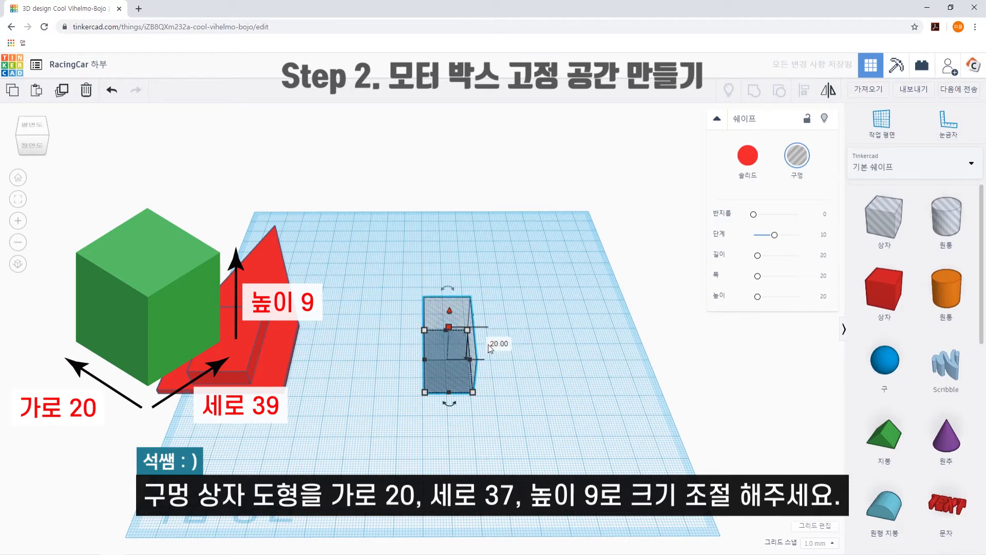
{"action": "type", "text": "9"}
{"action": "key", "text": "Return"}
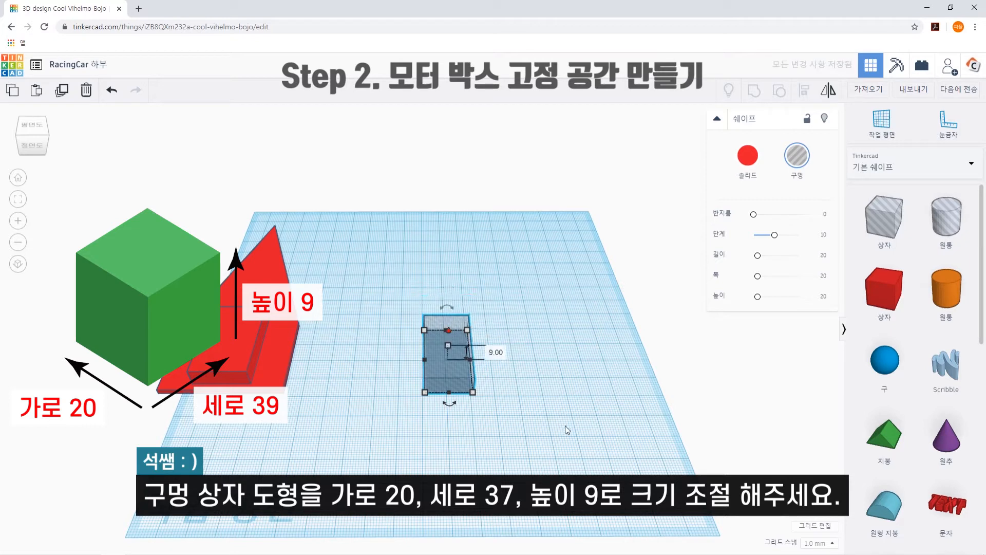
{"action": "left_click", "coordinate": [565, 425]}
Place a second hole box behind the first and size it to 23 mm wide, 30 mm deep and 9 mm high.
{"action": "left_click_drag", "start_coordinate": [884, 215], "coordinate": [501, 308]}
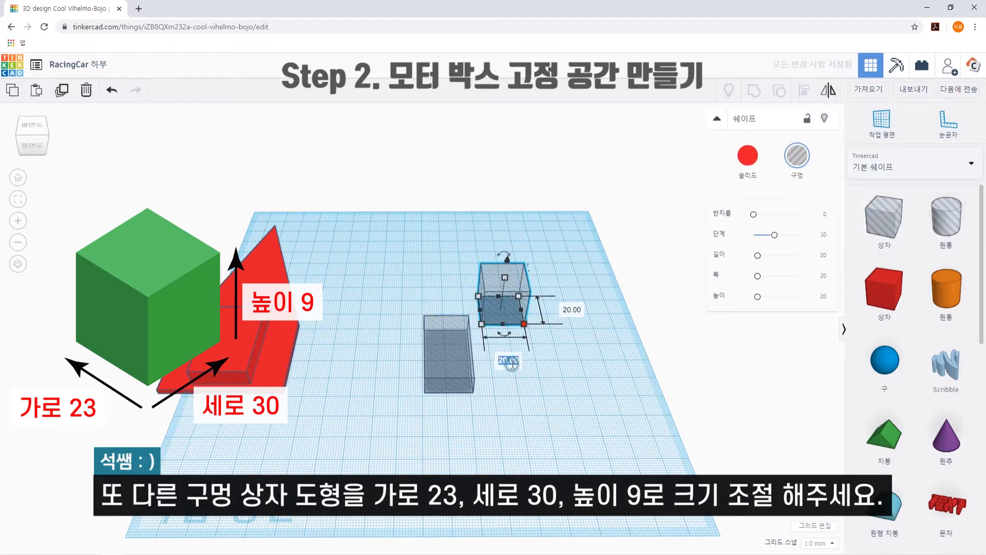
{"action": "type", "text": "23"}
{"action": "key", "text": "Return"}
{"action": "left_click", "coordinate": [575, 311]}
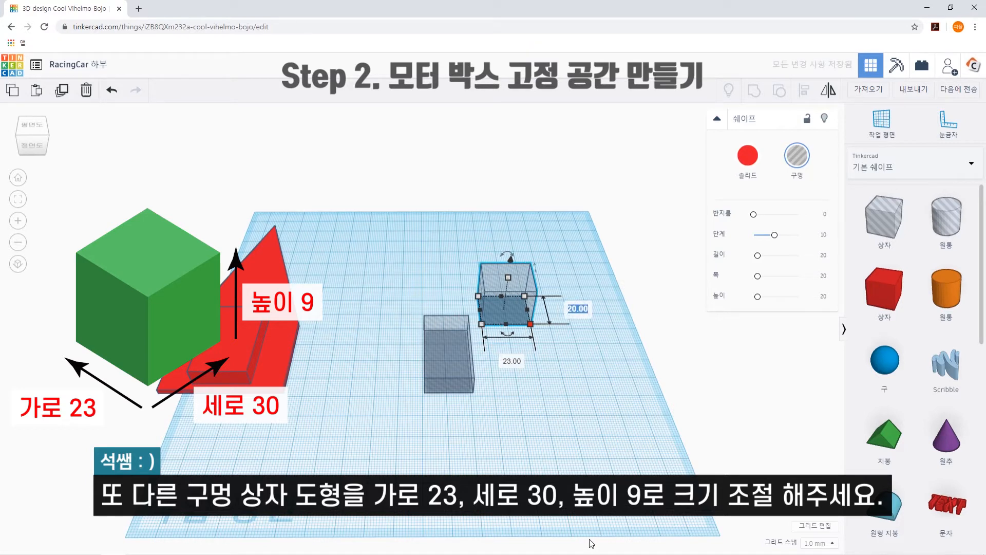
{"action": "type", "text": "30"}
{"action": "key", "text": "Return"}
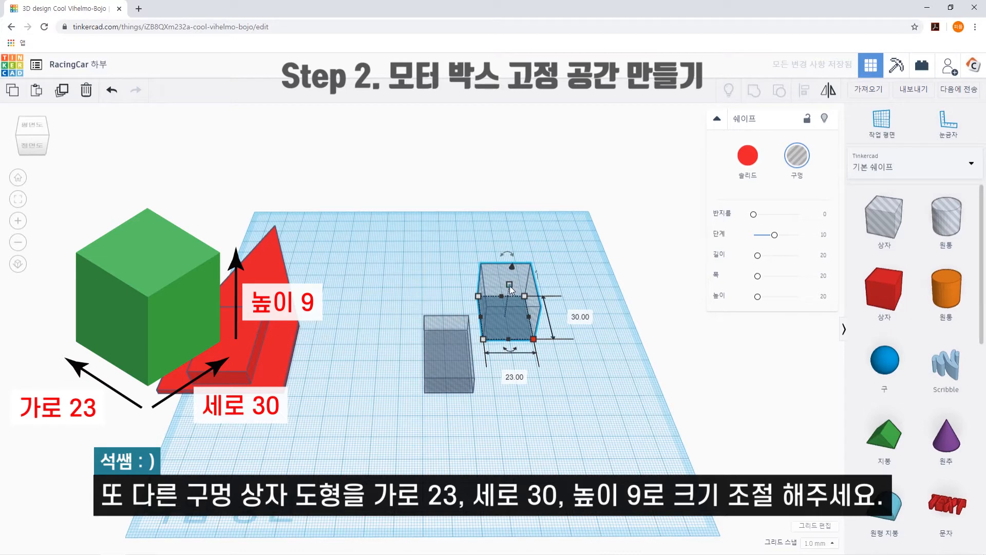
{"action": "type", "text": "9"}
{"action": "key", "text": "Return"}
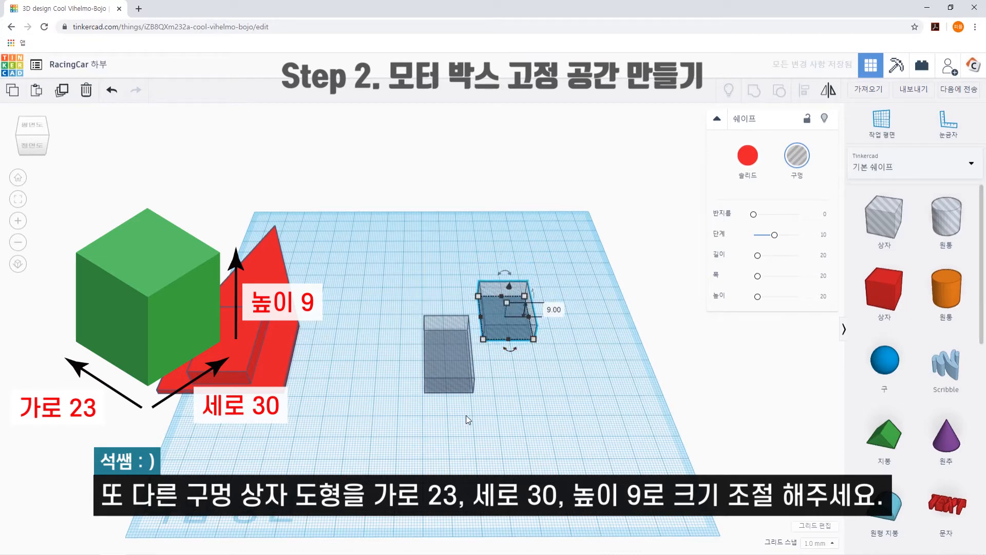
{"action": "left_click", "coordinate": [460, 411]}
{"action": "left_click", "coordinate": [456, 375]}
{"action": "left_click", "coordinate": [610, 452]}
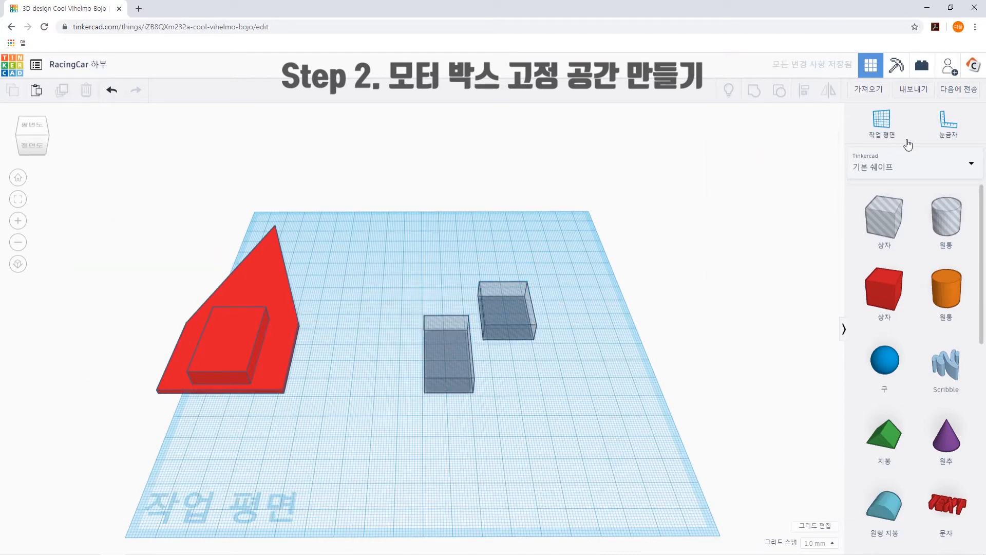
With the ruler's origin at the first hole box's front-left corner, set the second hole box's depth offset to 37 mm and remove the ruler.
{"action": "left_click", "coordinate": [948, 123]}
{"action": "left_click", "coordinate": [424, 392]}
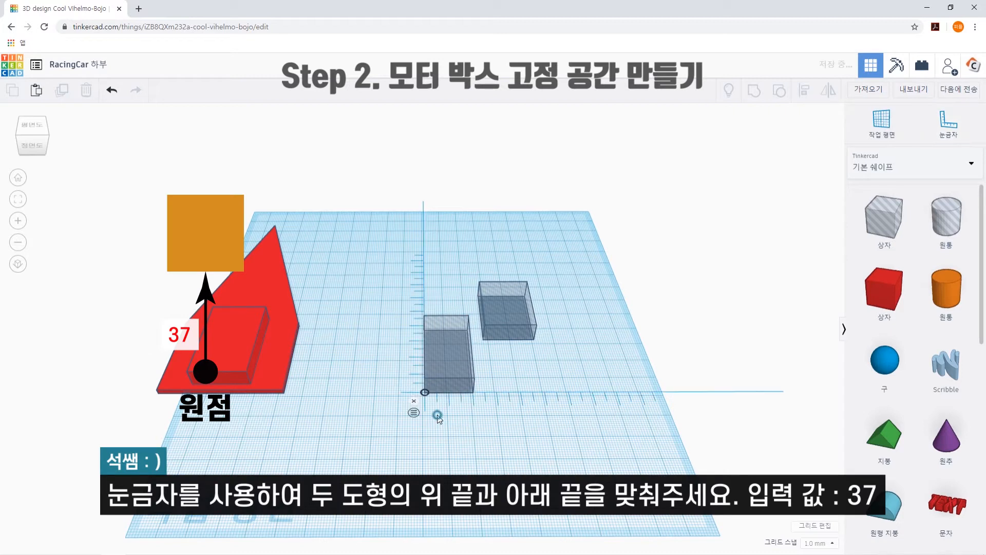
{"action": "left_click", "coordinate": [441, 375]}
{"action": "left_click", "coordinate": [513, 321]}
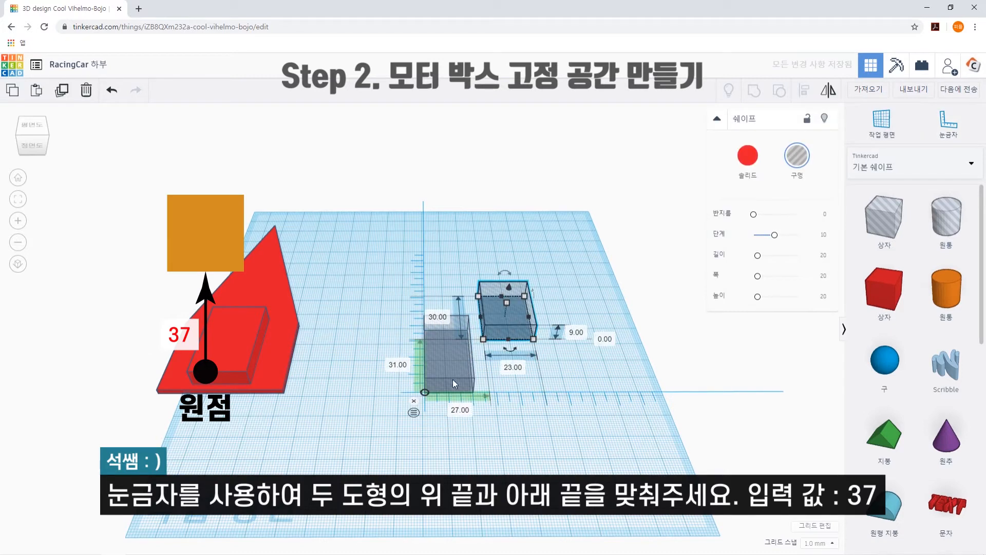
{"action": "left_click", "coordinate": [396, 365]}
{"action": "type", "text": "37"}
{"action": "key", "text": "Return"}
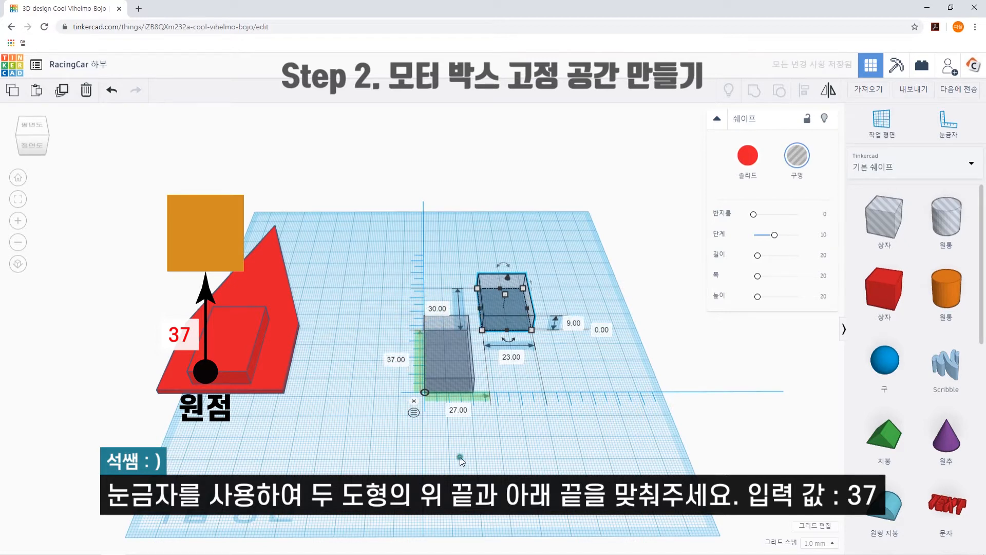
{"action": "left_click", "coordinate": [403, 242]}
{"action": "left_click", "coordinate": [414, 401]}
Center the two hole boxes widthwise on each other and group them into one hole shape.
{"action": "left_click_drag", "start_coordinate": [393, 254], "coordinate": [558, 430]}
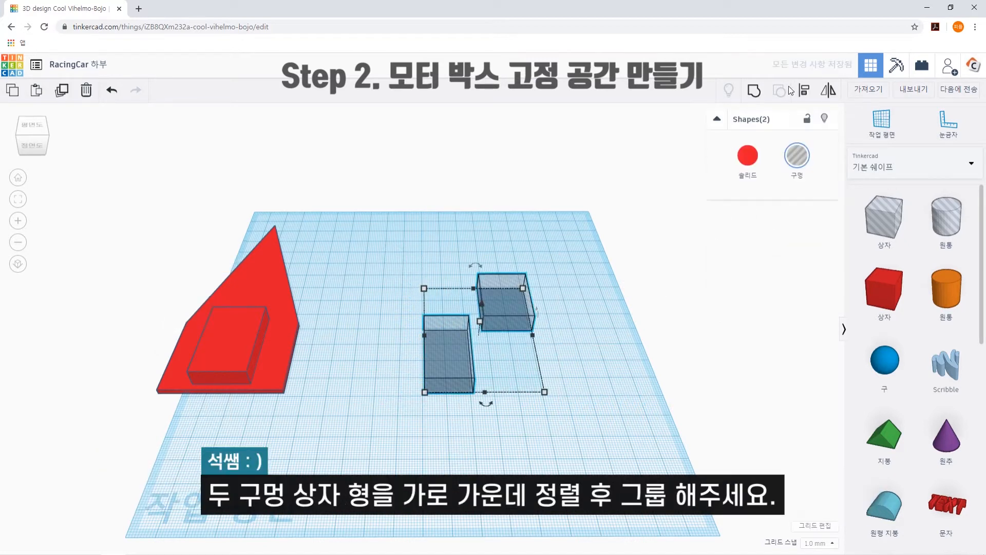
{"action": "left_click", "coordinate": [803, 91]}
{"action": "left_click", "coordinate": [486, 405]}
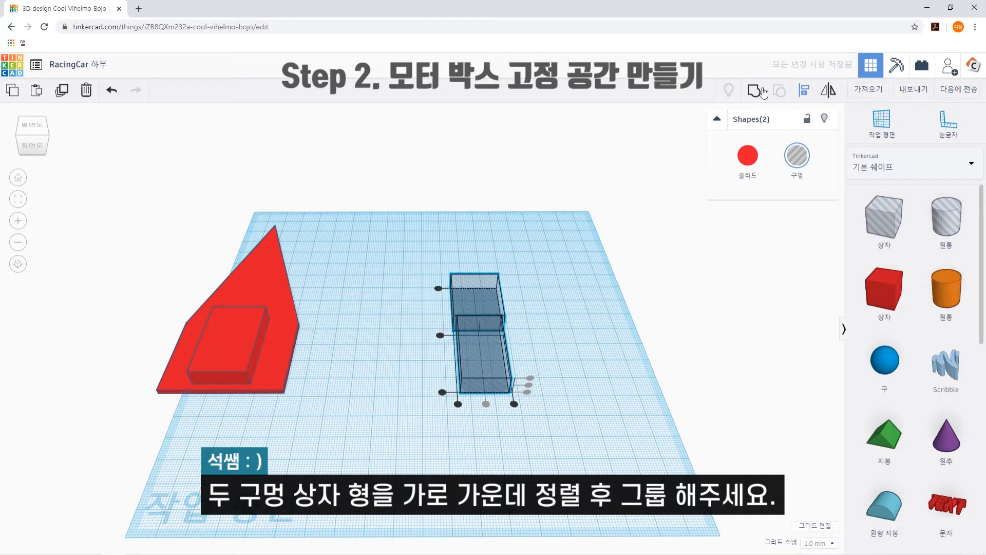
{"action": "left_click", "coordinate": [754, 91]}
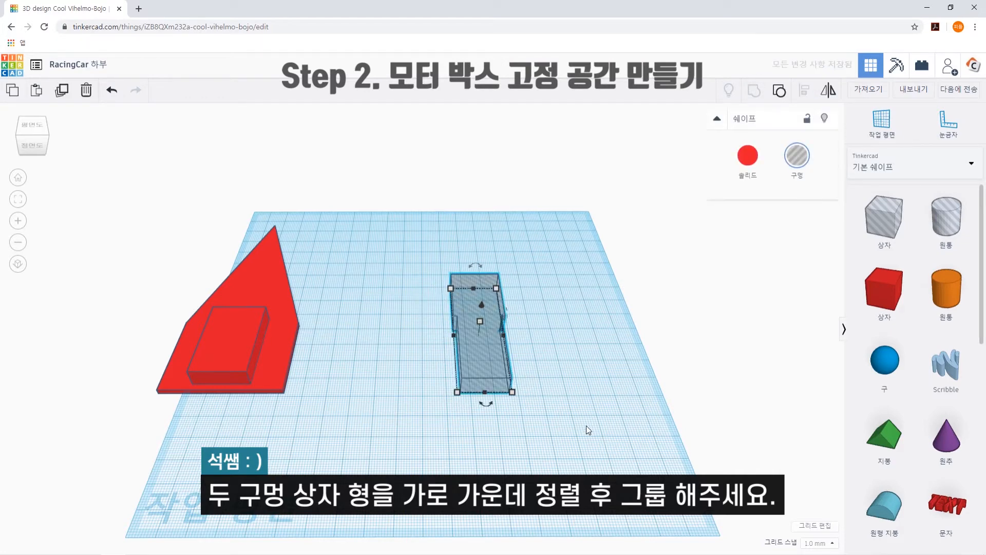
Move the grouped hole shape aside and bring the red body to the middle of the workplane.
{"action": "left_click_drag", "start_coordinate": [470, 371], "coordinate": [566, 347]}
{"action": "left_click_drag", "start_coordinate": [279, 362], "coordinate": [469, 398]}
{"action": "left_click", "coordinate": [798, 212]}
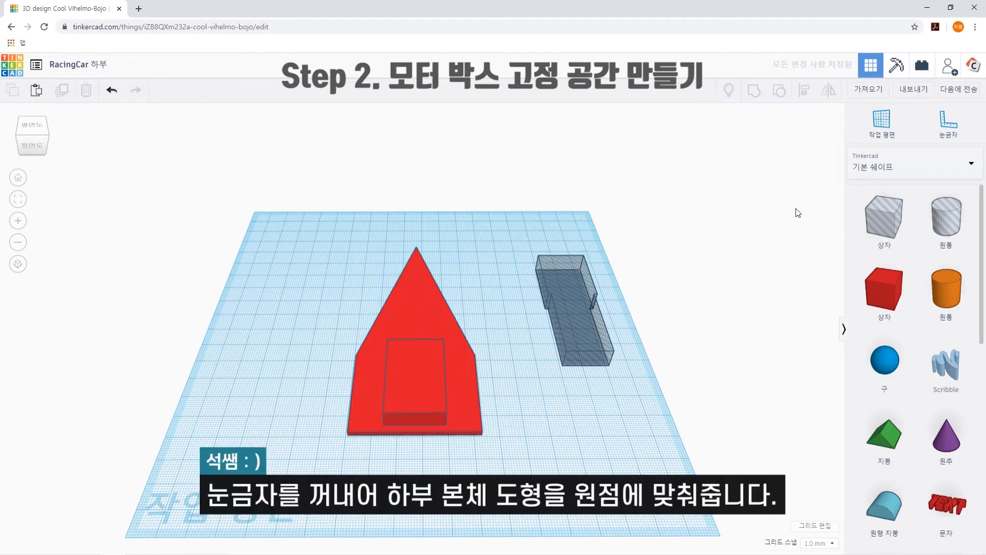
Place the ruler's origin at the red body's front-left corner and set the body's offset from it to 0 mm.
{"action": "left_click", "coordinate": [948, 122]}
{"action": "left_click", "coordinate": [347, 433]}
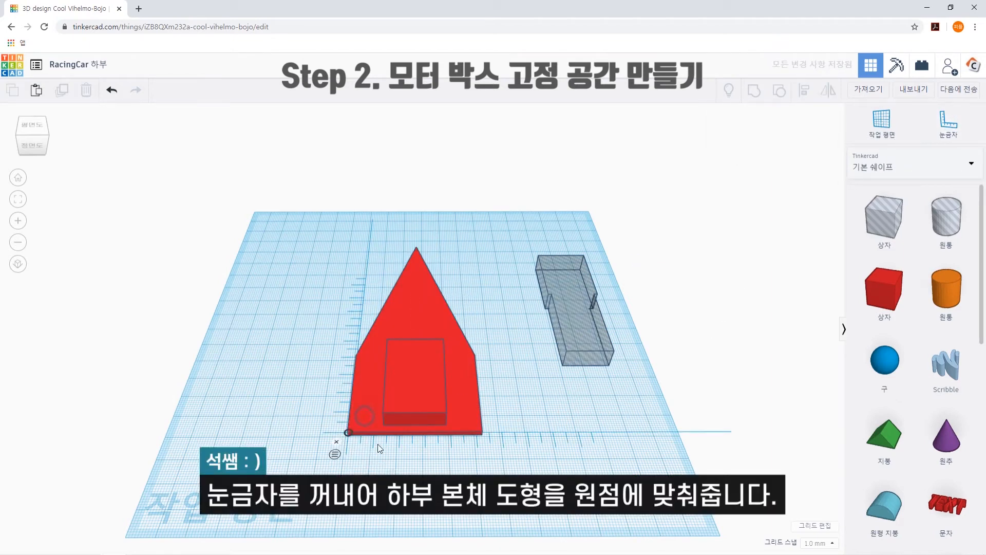
{"action": "left_click", "coordinate": [377, 429]}
{"action": "type", "text": "00"}
{"action": "key", "text": "Return"}
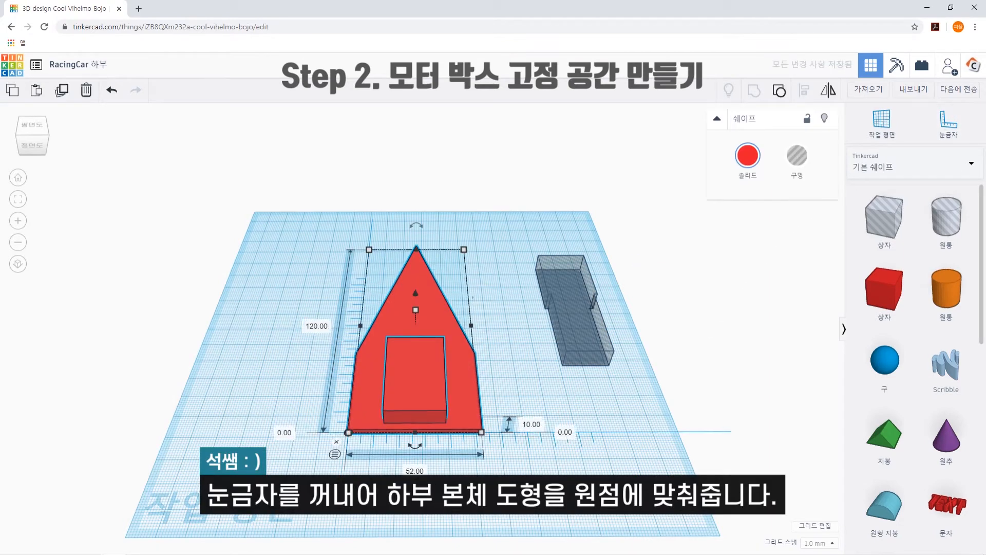
Set the grouped hole shape's depth offset from the ruler origin to 5 mm.
{"action": "left_click", "coordinate": [585, 322]}
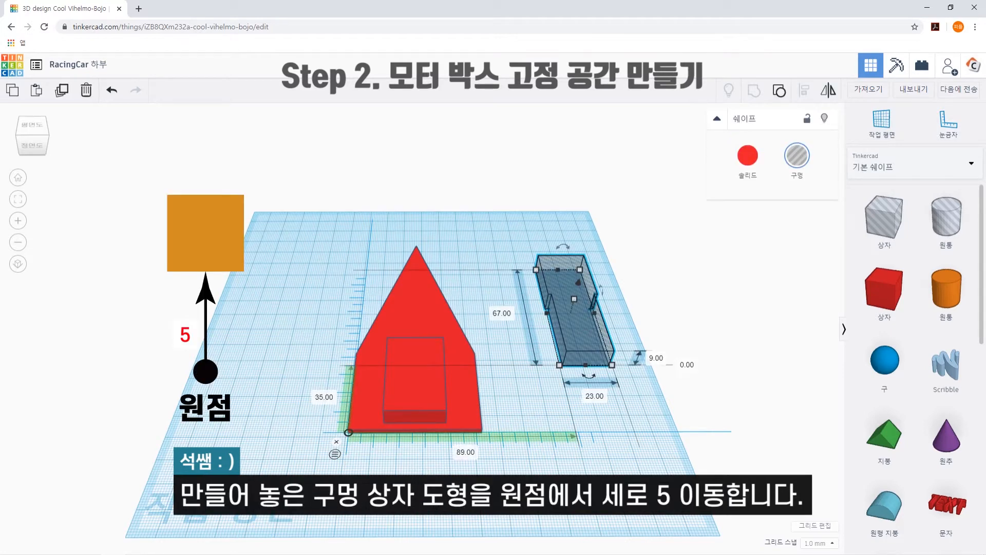
{"action": "left_click", "coordinate": [326, 397]}
{"action": "type", "text": "5"}
{"action": "key", "text": "Return"}
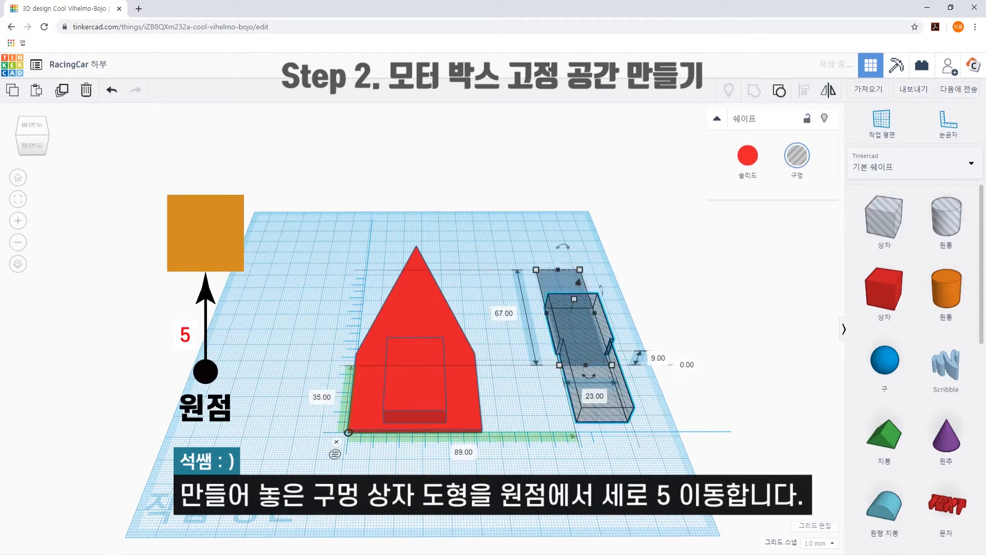
Center the body and the hole shape widthwise on each other, remove the ruler, and group them to cut out the motor box space.
{"action": "left_click_drag", "start_coordinate": [334, 236], "coordinate": [742, 294]}
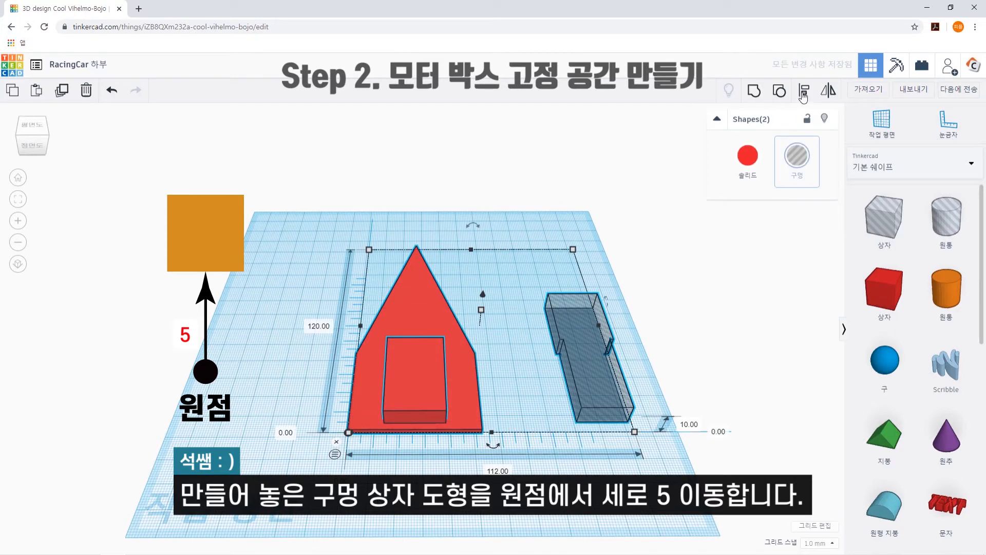
{"action": "left_click", "coordinate": [804, 91]}
{"action": "left_click", "coordinate": [493, 446]}
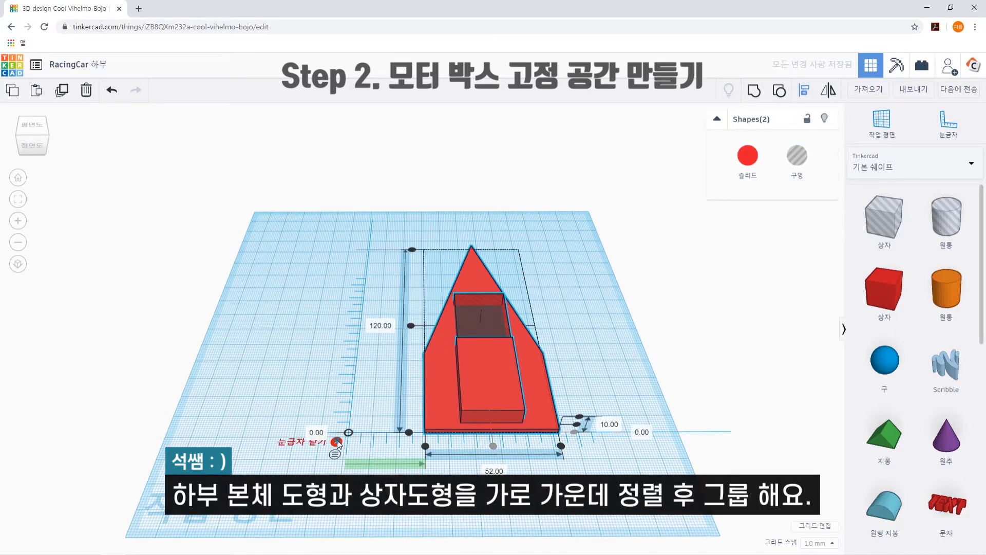
{"action": "key", "text": "ctrl+g"}
{"action": "right_click_drag", "start_coordinate": [635, 420], "coordinate": [412, 365]}
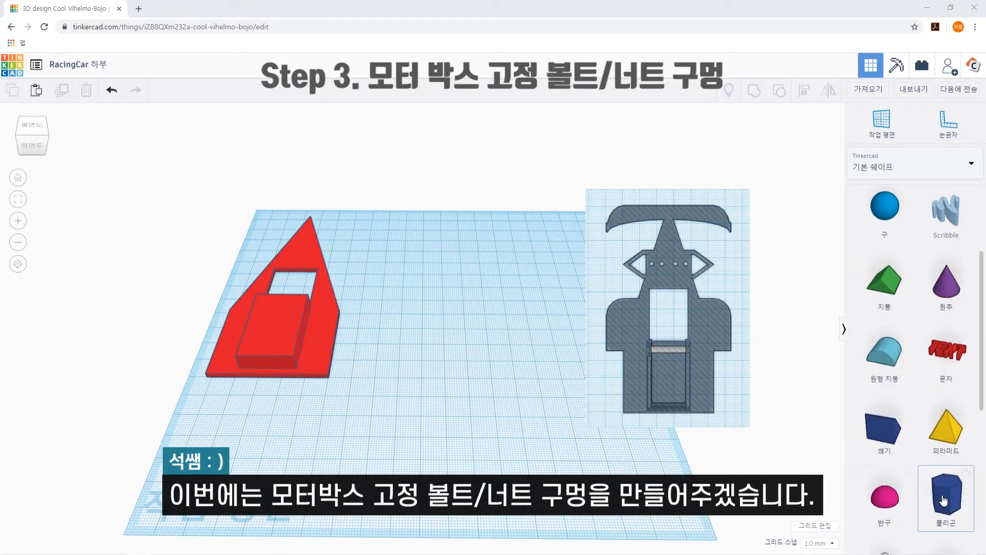
Place a polygon for the nut hole and size it to 6 mm wide, 7 mm deep and 1 mm high.
{"action": "left_click_drag", "start_coordinate": [944, 501], "coordinate": [436, 400]}
{"action": "left_click", "coordinate": [429, 439]}
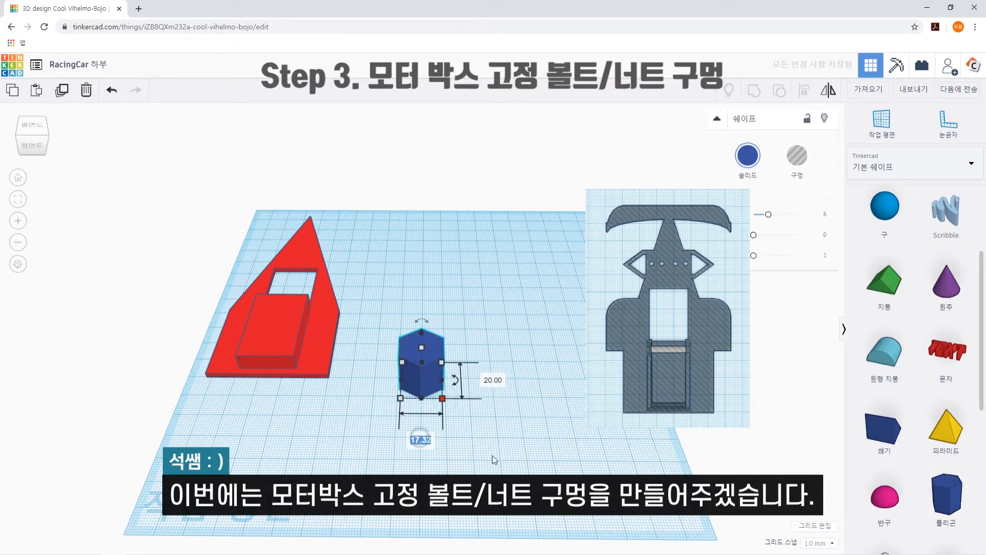
{"action": "type", "text": "6"}
{"action": "key", "text": "Return"}
{"action": "left_click", "coordinate": [465, 380]}
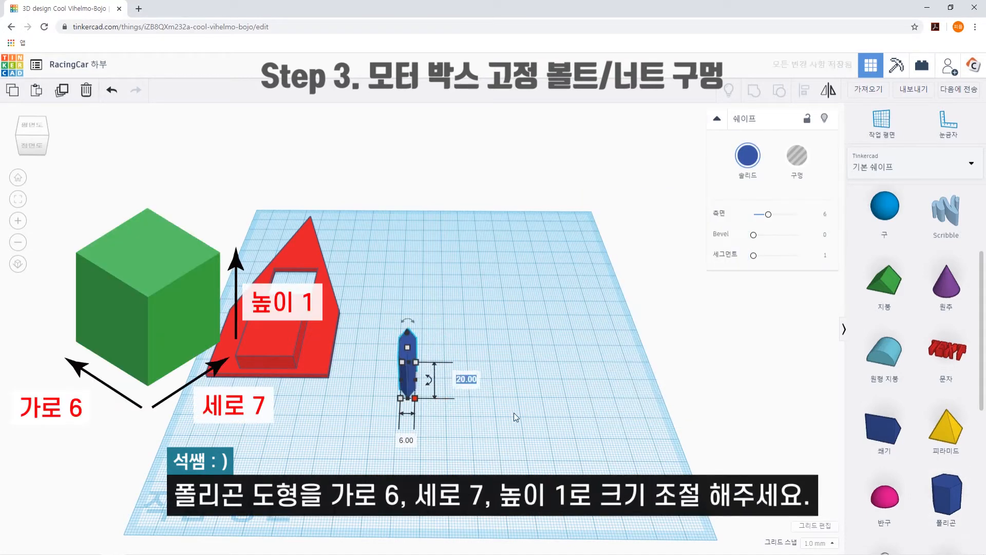
{"action": "type", "text": "7"}
{"action": "key", "text": "Return"}
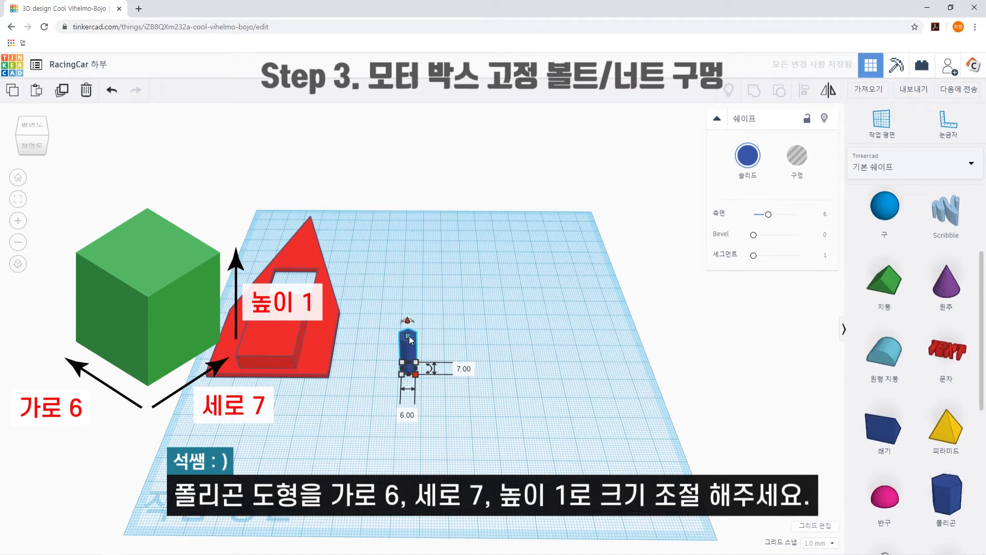
{"action": "left_click", "coordinate": [460, 349]}
{"action": "type", "text": "1"}
{"action": "key", "text": "Return"}
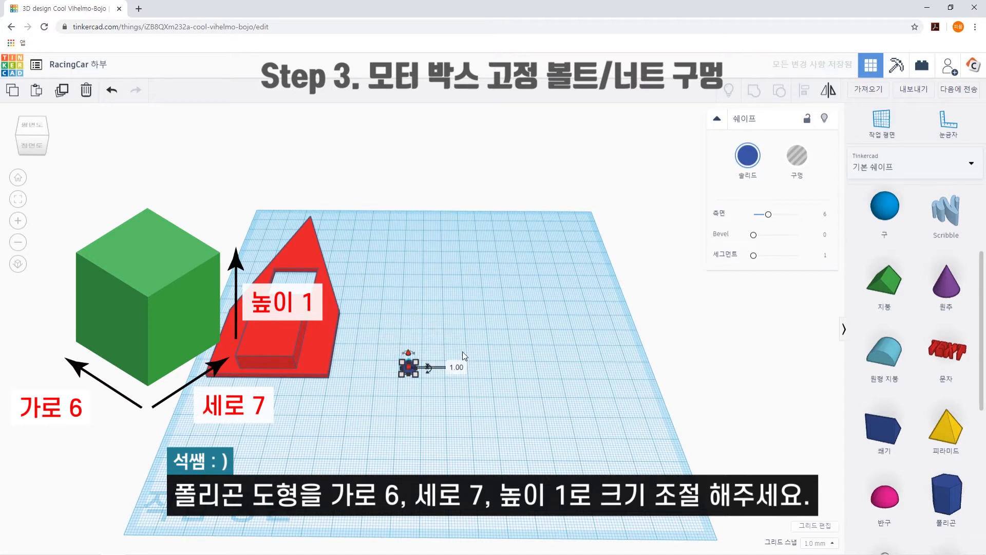
{"action": "left_click", "coordinate": [476, 417]}
Place a solid cylinder for the bolt hole and size it to 3.5 mm wide, 3.5 mm deep and 24 mm high.
{"action": "scroll", "coordinate": [932, 313], "scroll_direction": "up", "scroll_amount": 3}
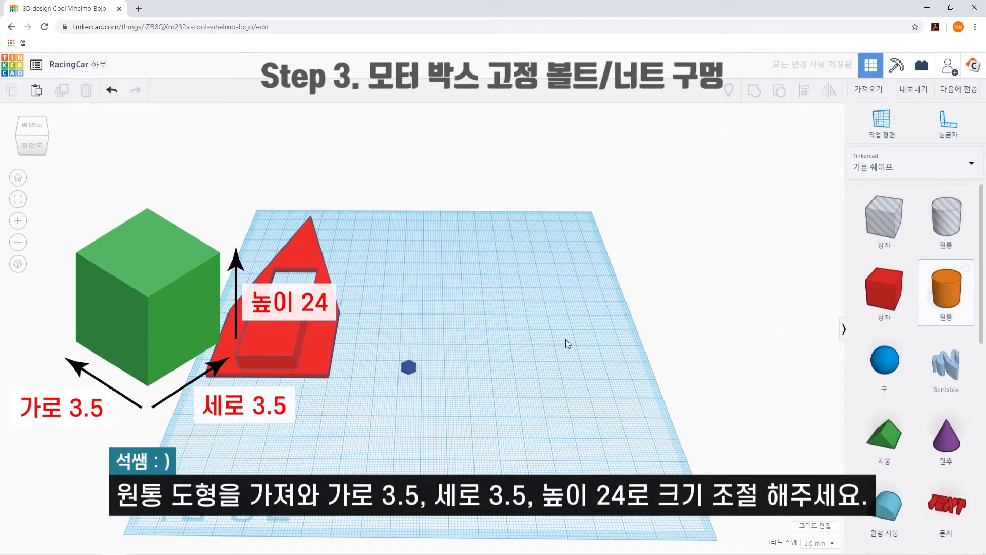
{"action": "left_click", "coordinate": [473, 375]}
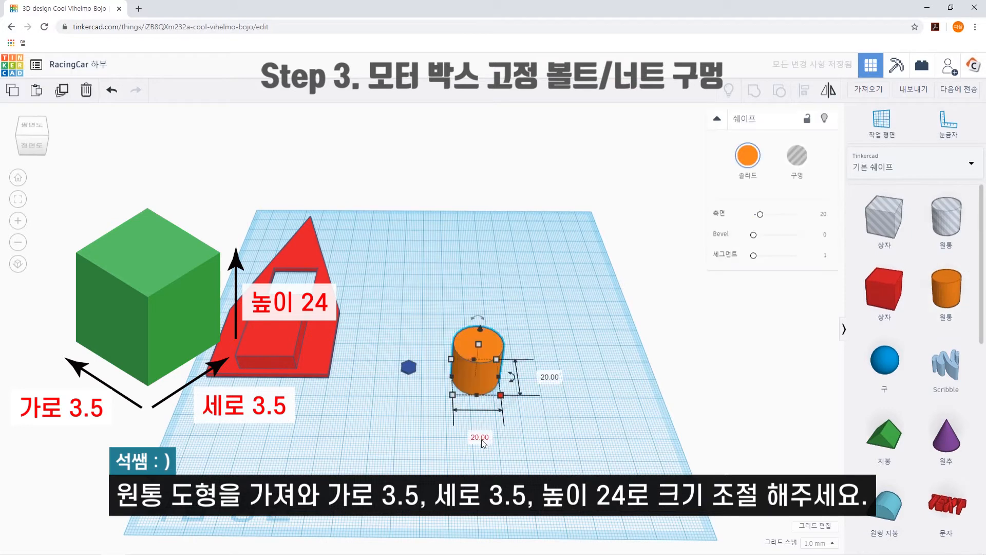
{"action": "left_click", "coordinate": [480, 437]}
{"action": "type", "text": "3.5"}
{"action": "key", "text": "Return"}
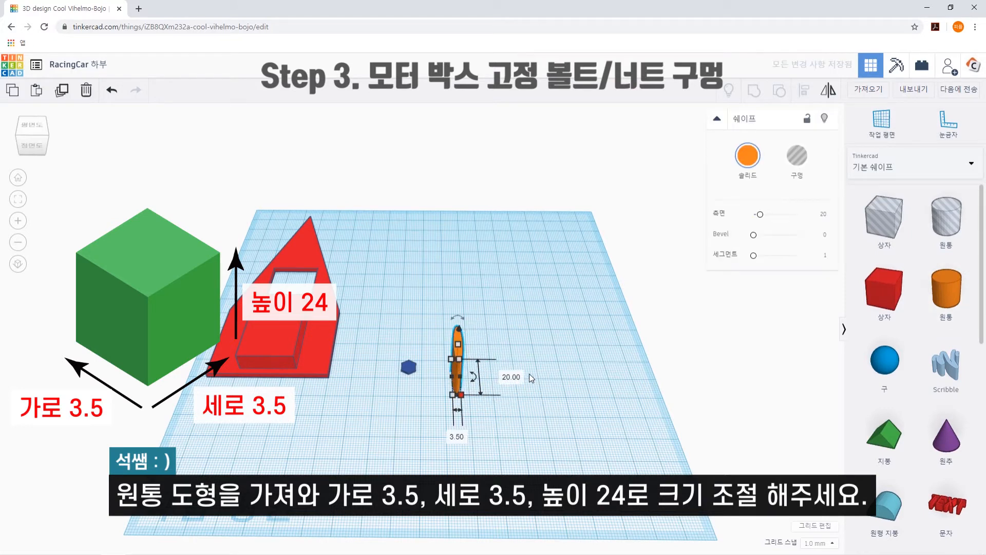
{"action": "left_click", "coordinate": [511, 376]}
{"action": "type", "text": "3.5"}
{"action": "key", "text": "Return"}
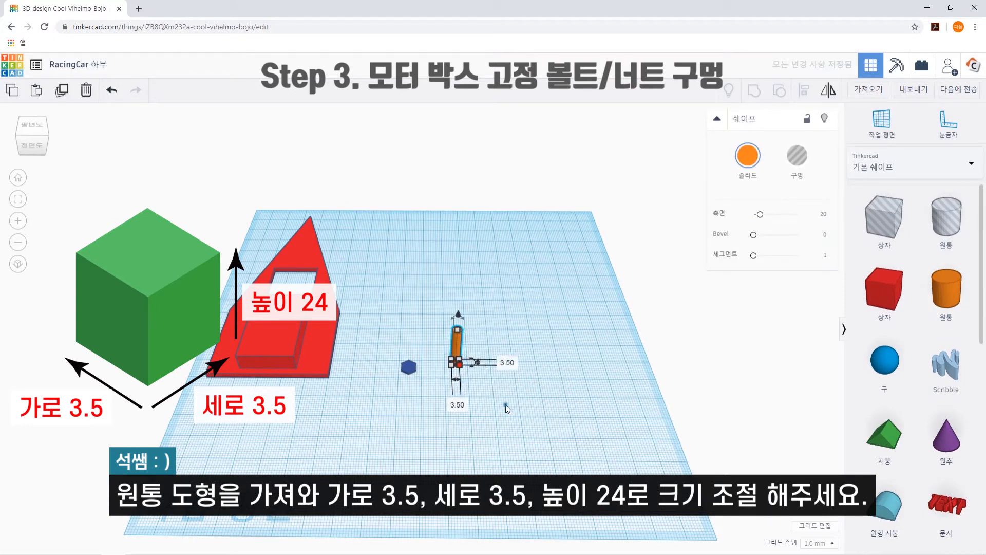
{"action": "mouse_move", "coordinate": [458, 329]}
{"action": "left_click", "coordinate": [515, 349]}
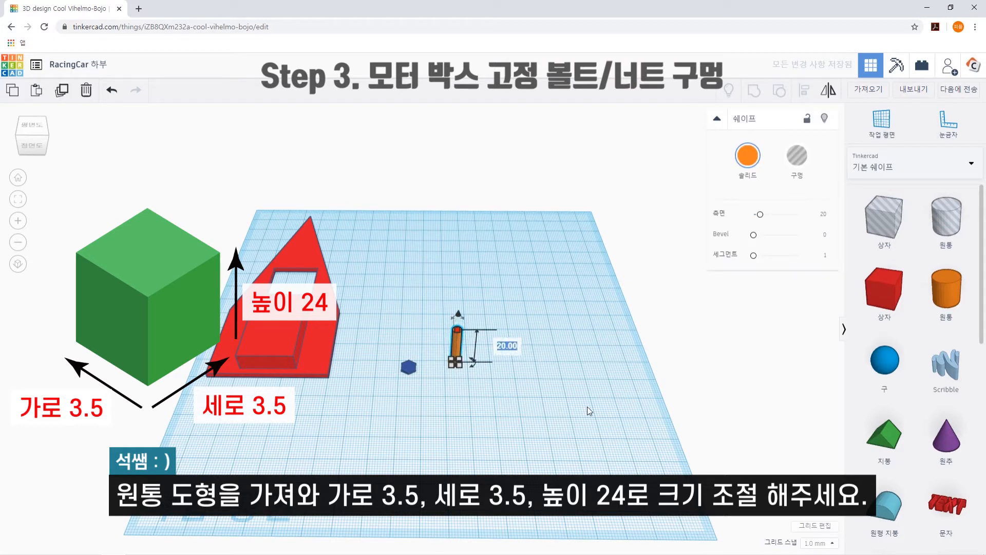
{"action": "type", "text": "24"}
{"action": "key", "text": "Return"}
{"action": "left_click", "coordinate": [579, 414]}
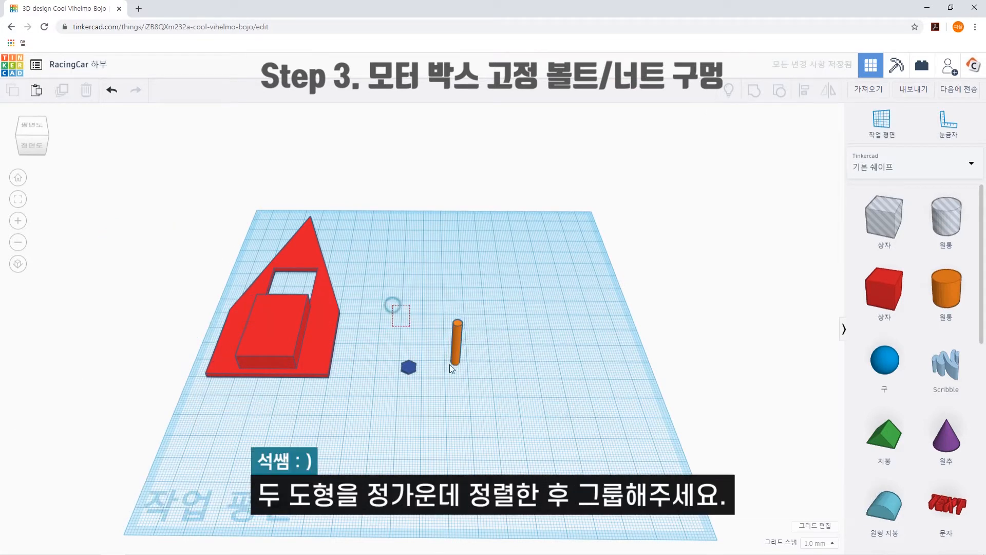
Center the nut polygon and bolt cylinder on each other and group them as a hole shape.
{"action": "left_click_drag", "start_coordinate": [392, 305], "coordinate": [452, 367]}
{"action": "left_click", "coordinate": [805, 91]}
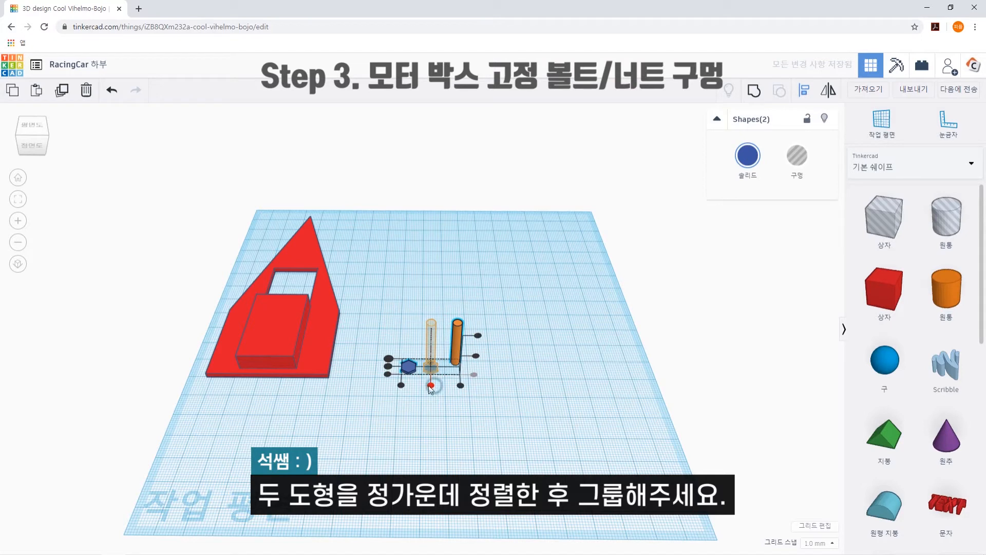
{"action": "left_click", "coordinate": [431, 385]}
{"action": "left_click", "coordinate": [755, 92]}
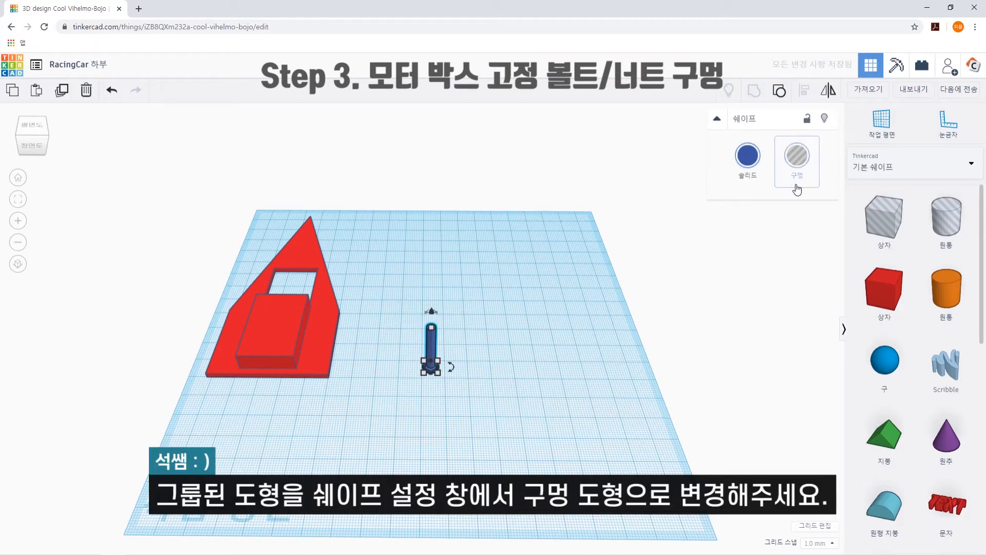
{"action": "left_click", "coordinate": [796, 164]}
{"action": "left_click", "coordinate": [488, 347]}
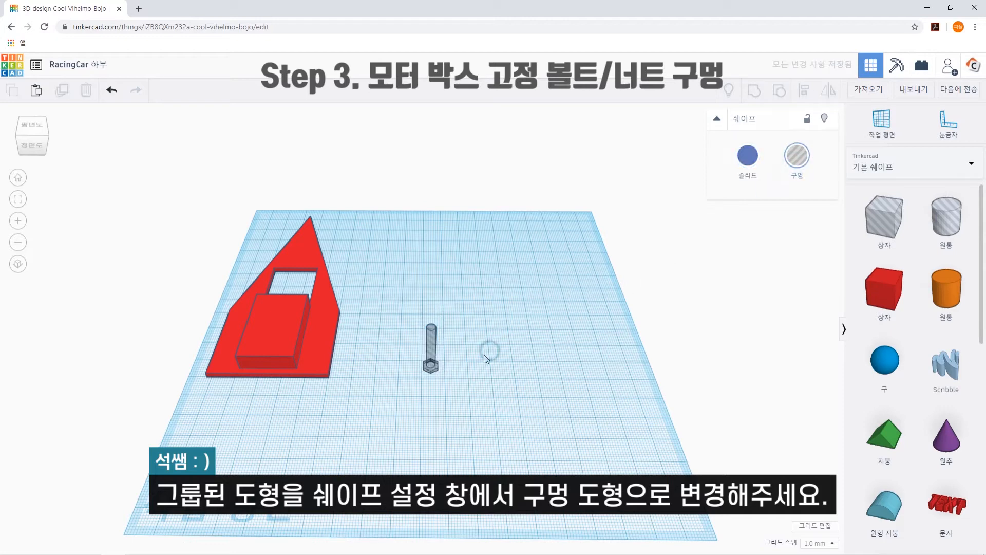
Rotate the bolt-and-nut hole shape 90° to the right so that it lies horizontally.
{"action": "left_click", "coordinate": [430, 357]}
{"action": "right_click_drag", "start_coordinate": [473, 384], "coordinate": [409, 297]}
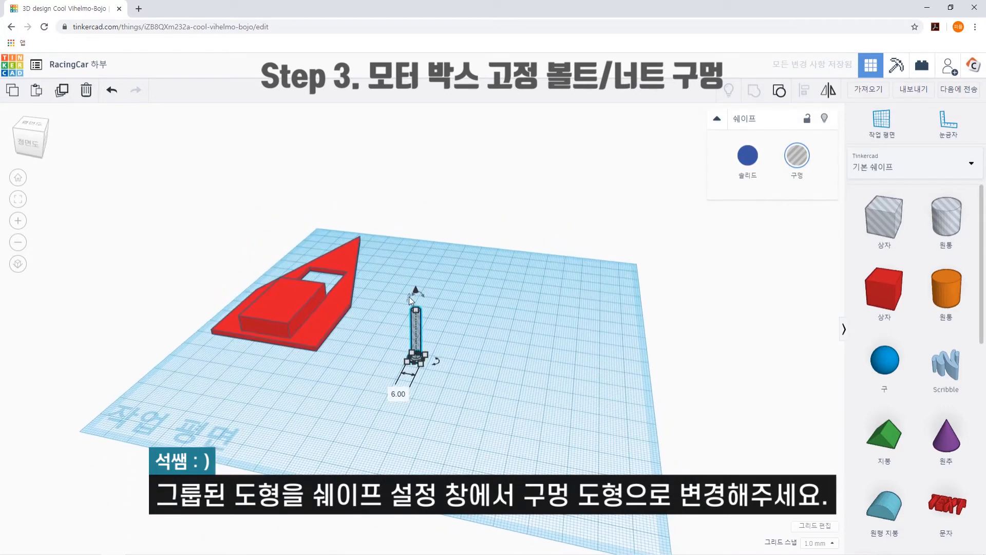
{"action": "left_click", "coordinate": [421, 291]}
{"action": "left_click_drag", "start_coordinate": [423, 300], "coordinate": [482, 353]}
{"action": "left_click", "coordinate": [476, 387]}
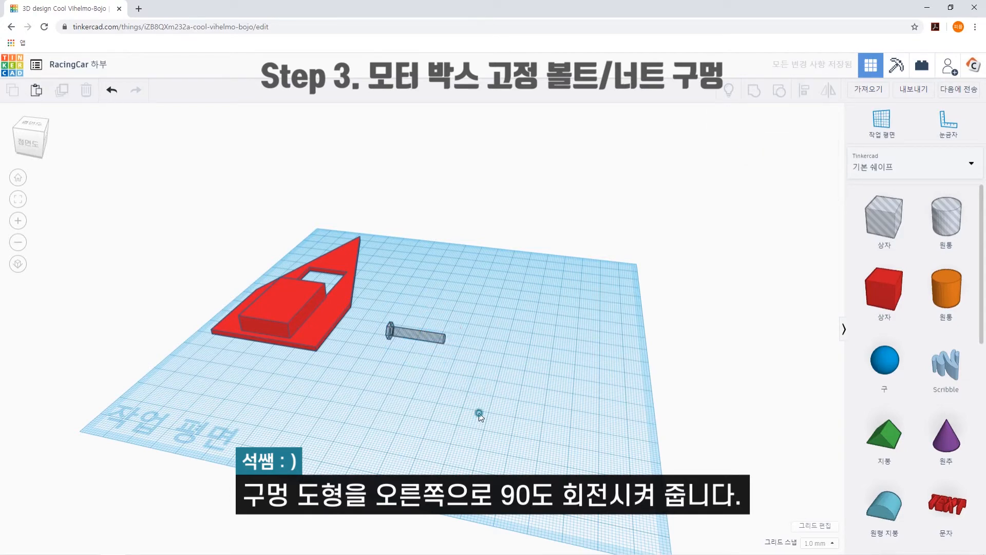
Raise the bolt-and-nut hole shape 3.25 mm above the workplane.
{"action": "right_click_drag", "start_coordinate": [502, 401], "coordinate": [528, 412]}
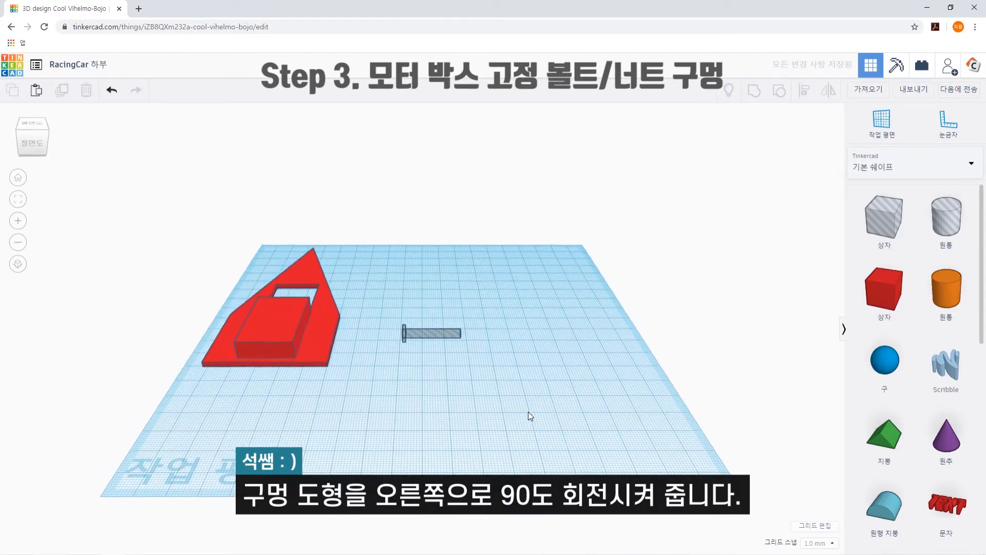
{"action": "left_click", "coordinate": [431, 333]}
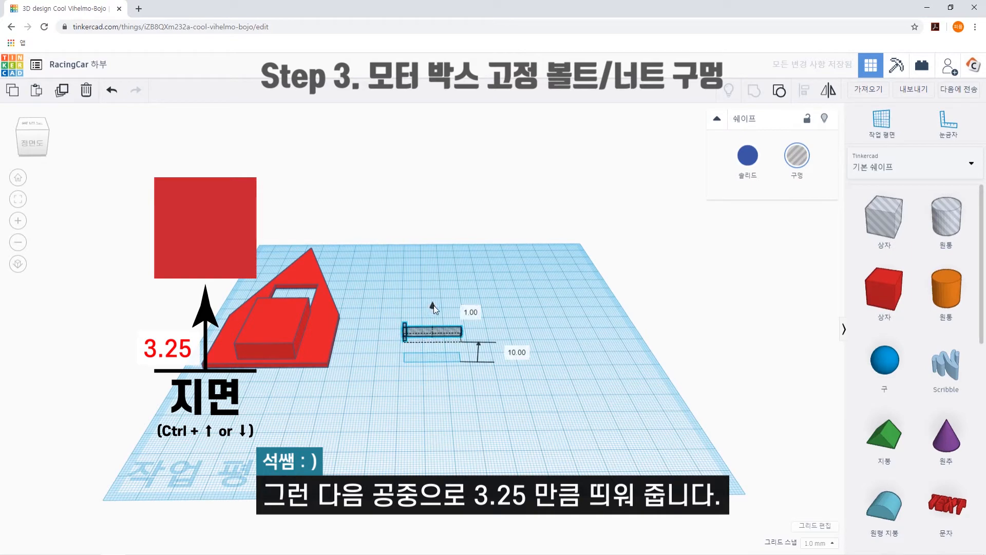
{"action": "left_click", "coordinate": [514, 352]}
{"action": "type", "text": "3.25"}
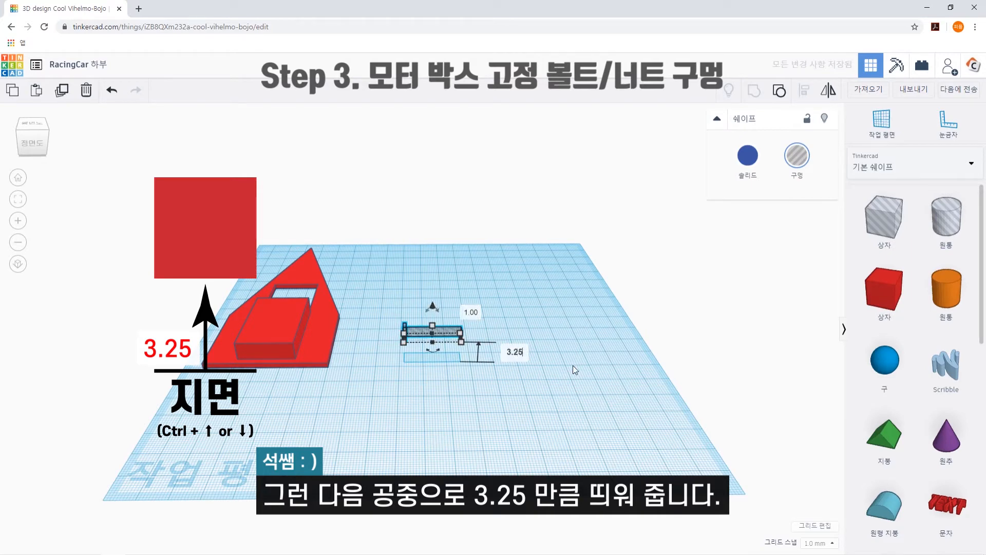
{"action": "key", "text": "Return"}
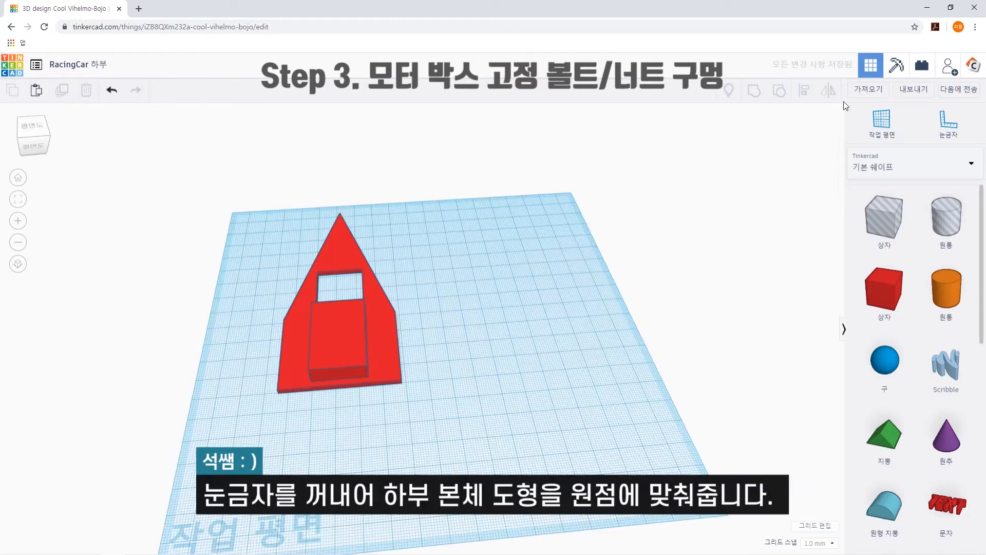
Place a ruler near the car body's rear corner and set the body's width and depth offsets from its origin to 0.
{"action": "left_click", "coordinate": [948, 122]}
{"action": "left_click", "coordinate": [268, 412]}
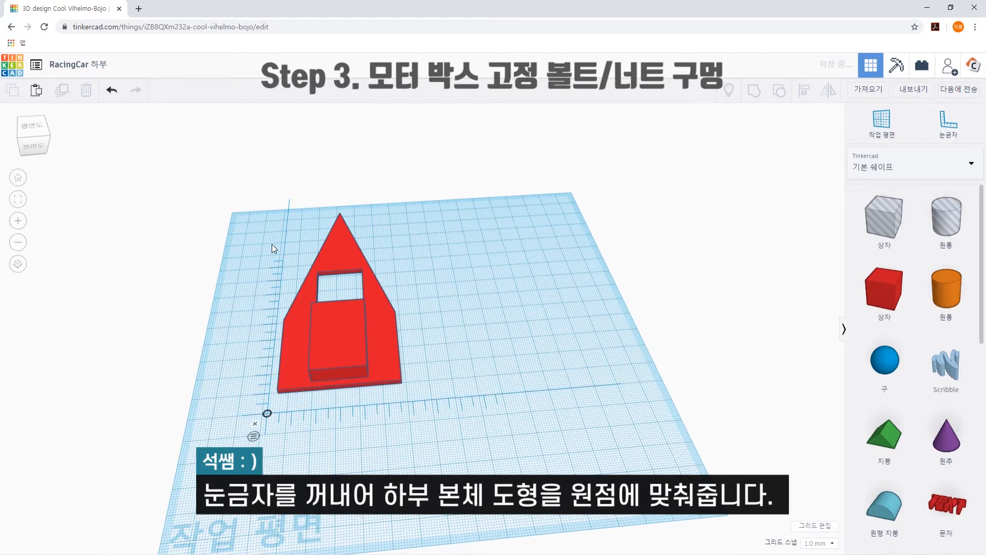
{"action": "left_click", "coordinate": [278, 441]}
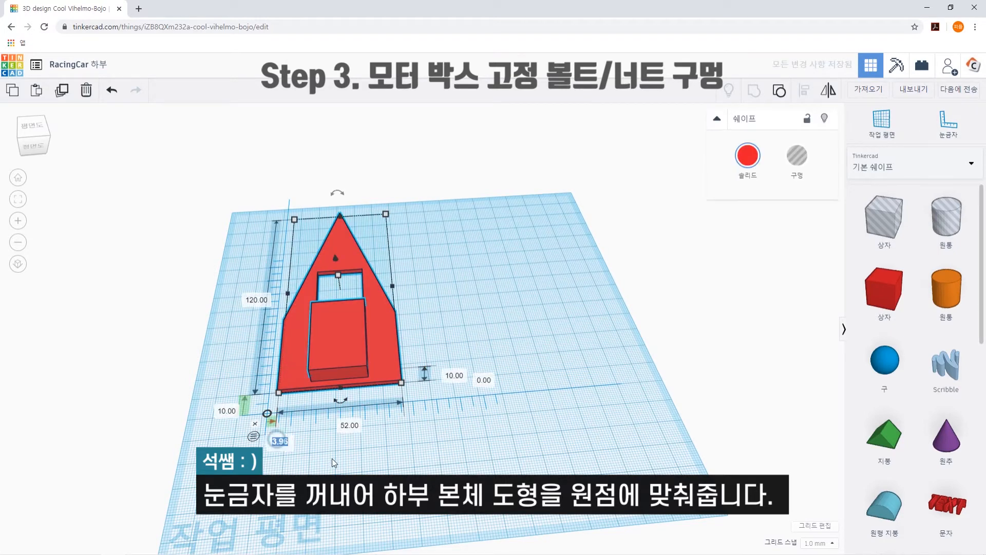
{"action": "type", "text": "0"}
{"action": "key", "text": "Return"}
{"action": "left_click", "coordinate": [209, 410]}
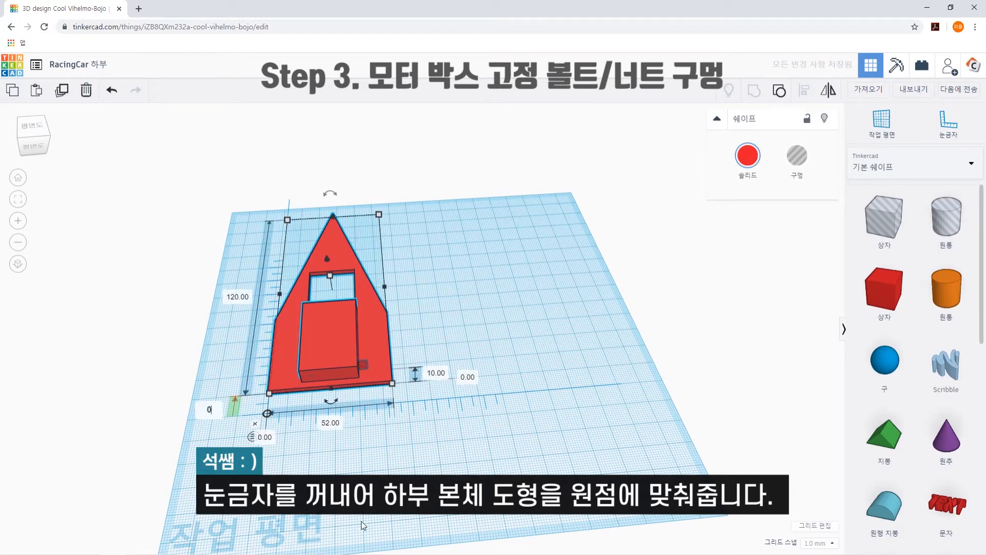
{"action": "type", "text": "0"}
{"action": "key", "text": "Return"}
{"action": "left_click", "coordinate": [372, 439]}
Set the bolt-and-nut hole shape's depth offset from the ruler origin to 33.75 mm.
{"action": "left_click", "coordinate": [363, 365]}
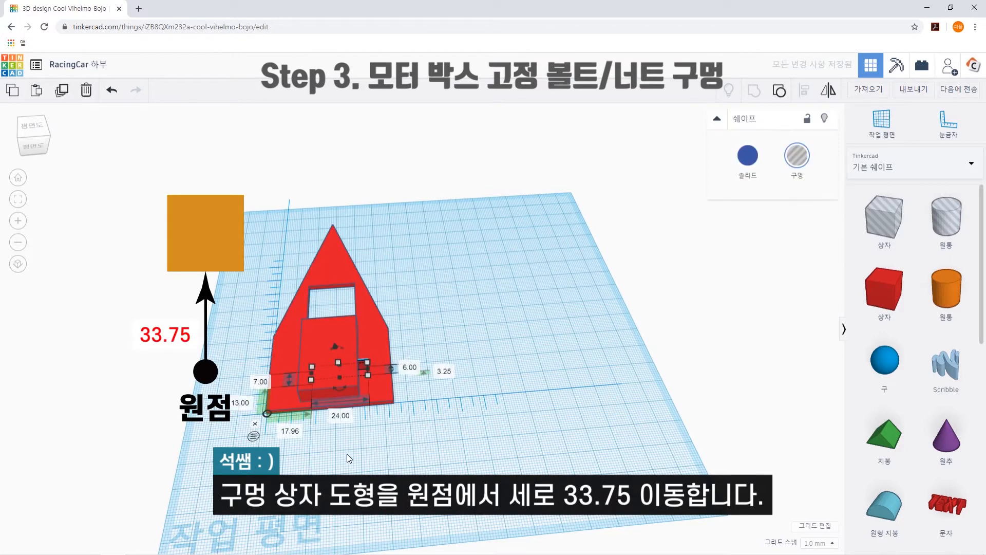
{"action": "left_click", "coordinate": [241, 403]}
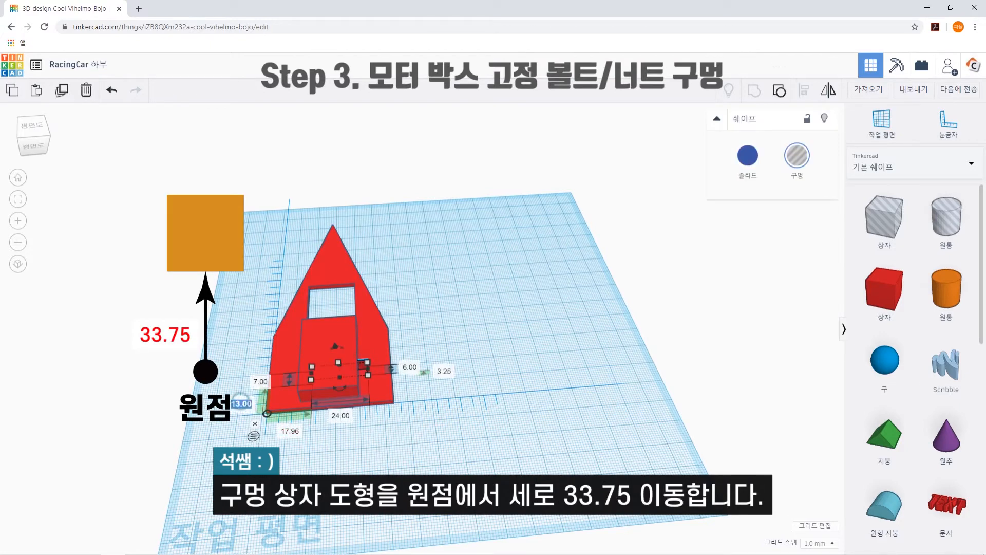
{"action": "key", "text": "Return"}
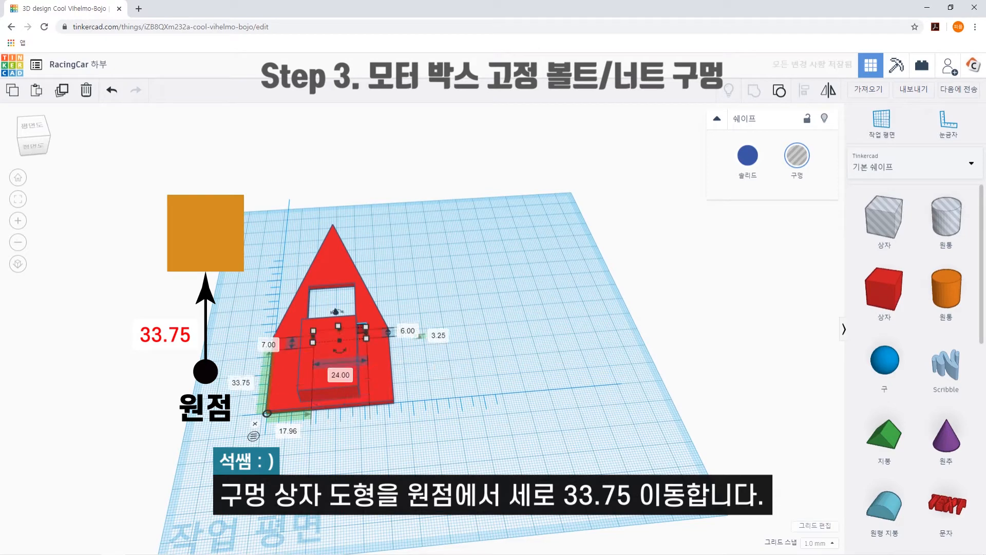
{"action": "key", "text": "Escape"}
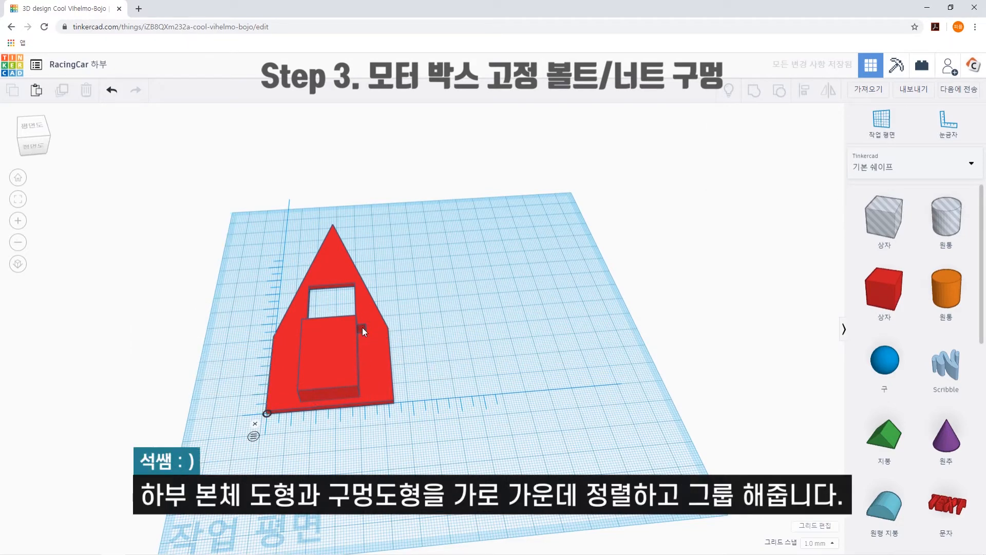
Center the body and the bolt-and-nut hole shape widthwise on each other and group them to cut the fastening hole.
{"action": "left_click", "coordinate": [362, 329]}
{"action": "left_click_drag", "start_coordinate": [220, 211], "coordinate": [457, 442]}
{"action": "left_click", "coordinate": [805, 92]}
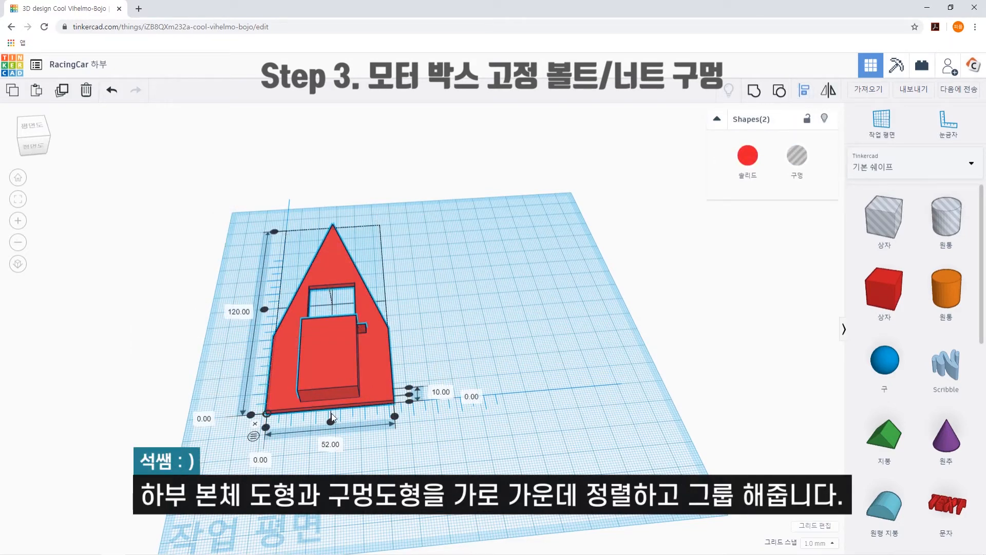
{"action": "left_click", "coordinate": [331, 422]}
{"action": "left_click", "coordinate": [376, 457]}
{"action": "right_click_drag", "start_coordinate": [376, 457], "coordinate": [468, 446]}
{"action": "left_click_drag", "start_coordinate": [243, 240], "coordinate": [436, 445]}
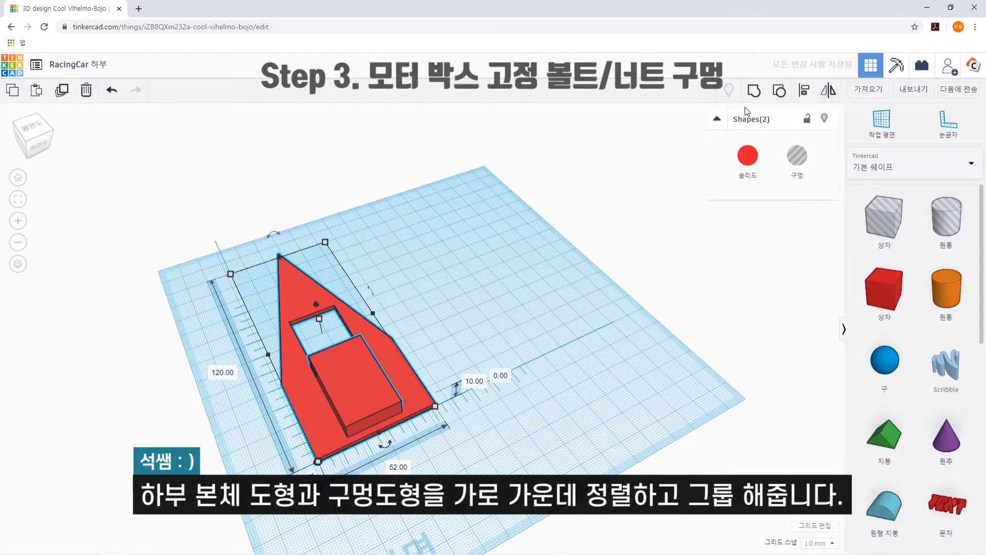
{"action": "left_click", "coordinate": [754, 91]}
{"action": "left_click", "coordinate": [485, 445]}
Place a solid box beside the car body and size it to 30 mm wide, 16 mm deep and 2 mm high.
{"action": "right_click_drag", "start_coordinate": [485, 447], "coordinate": [308, 415]}
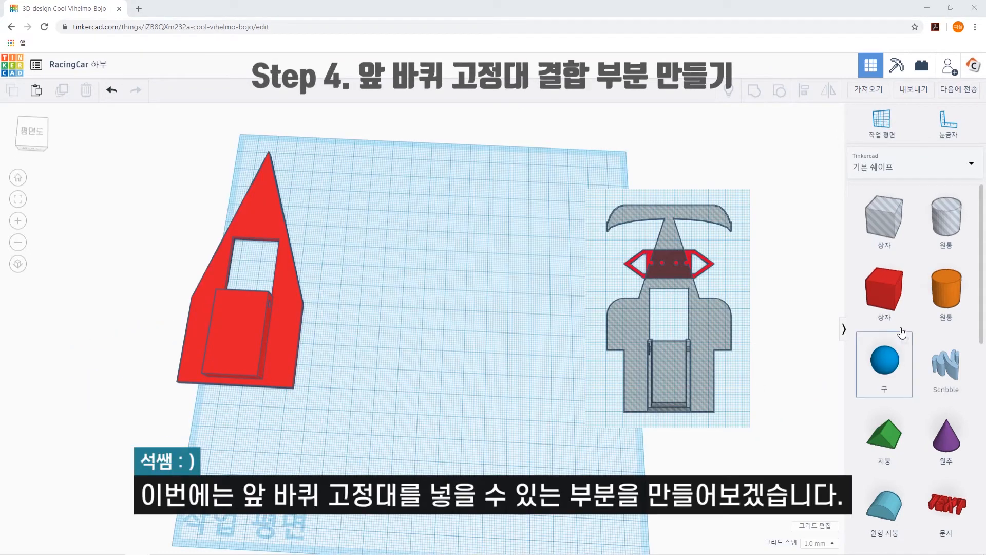
{"action": "left_click_drag", "start_coordinate": [896, 309], "coordinate": [448, 318]}
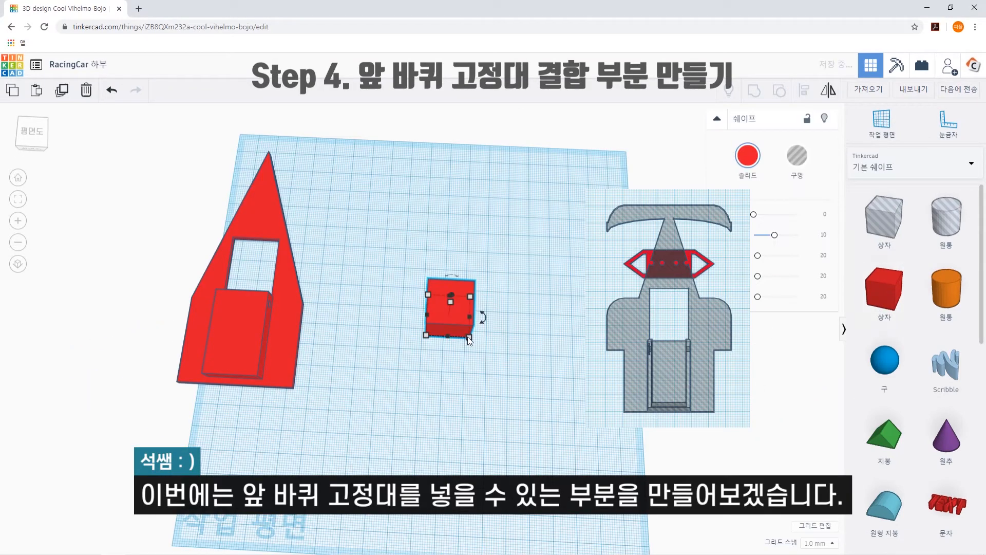
{"action": "left_click", "coordinate": [445, 384]}
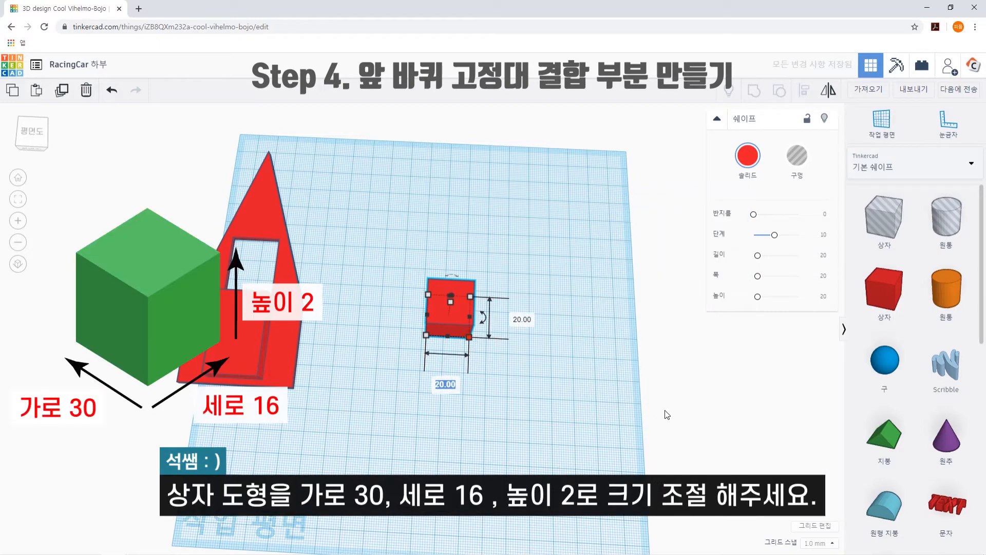
{"action": "type", "text": "30"}
{"action": "key", "text": "Return"}
{"action": "type", "text": "16"}
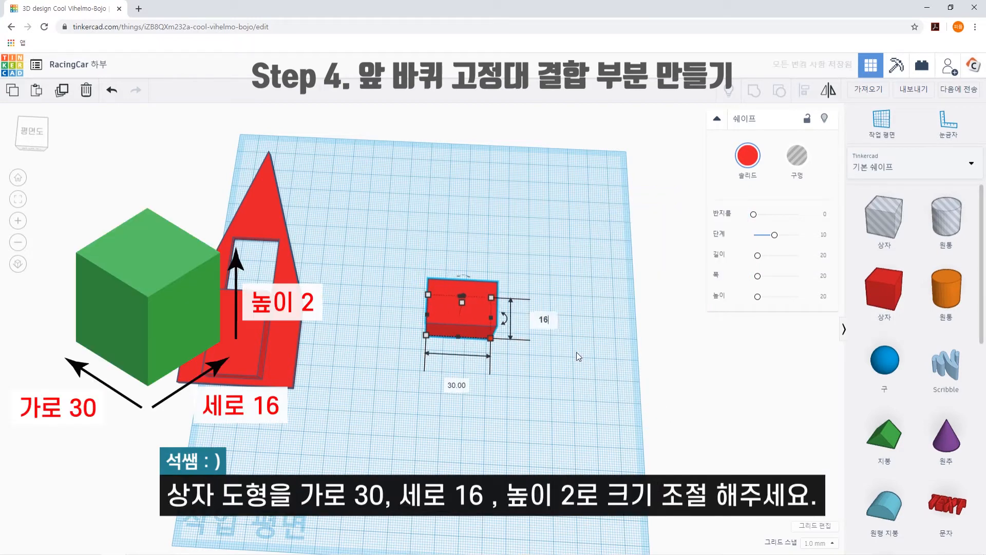
{"action": "key", "text": "Return"}
{"action": "left_click", "coordinate": [512, 306]}
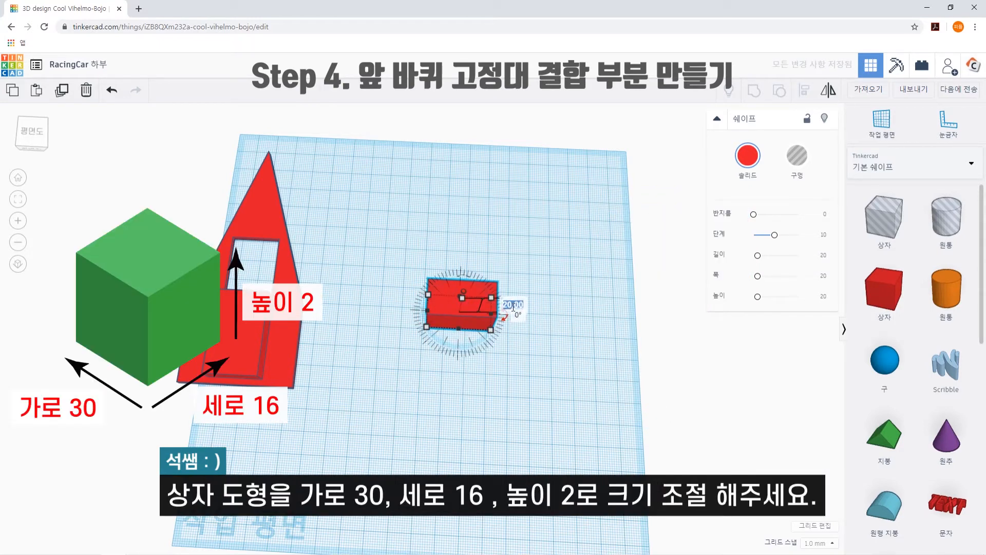
{"action": "type", "text": "2"}
{"action": "key", "text": "Return"}
{"action": "right_click_drag", "start_coordinate": [527, 356], "coordinate": [513, 309]}
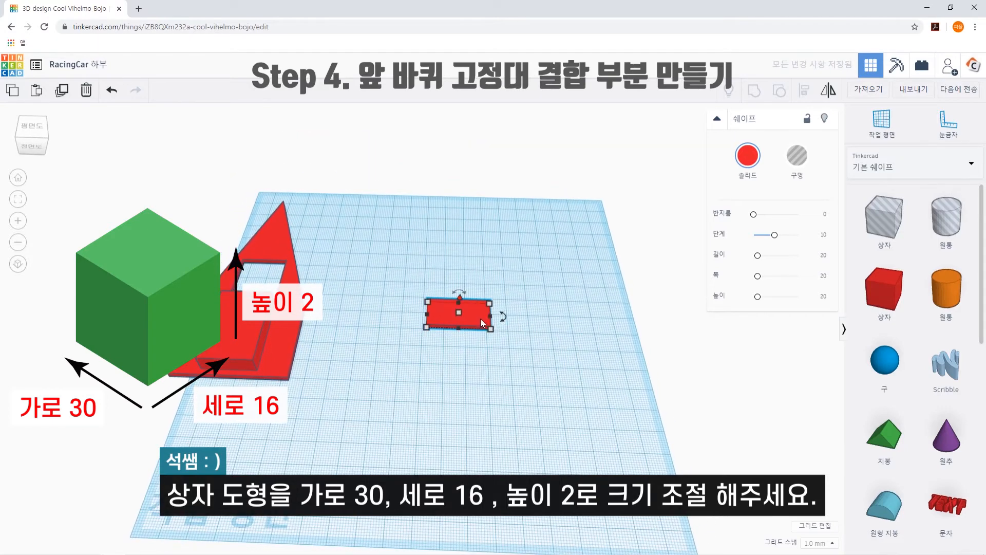
{"action": "left_click", "coordinate": [506, 377]}
Place a roof shape in front of the flat box, rotating it 90° on the workplane and 90° to the left.
{"action": "left_click_drag", "start_coordinate": [884, 438], "coordinate": [455, 339]}
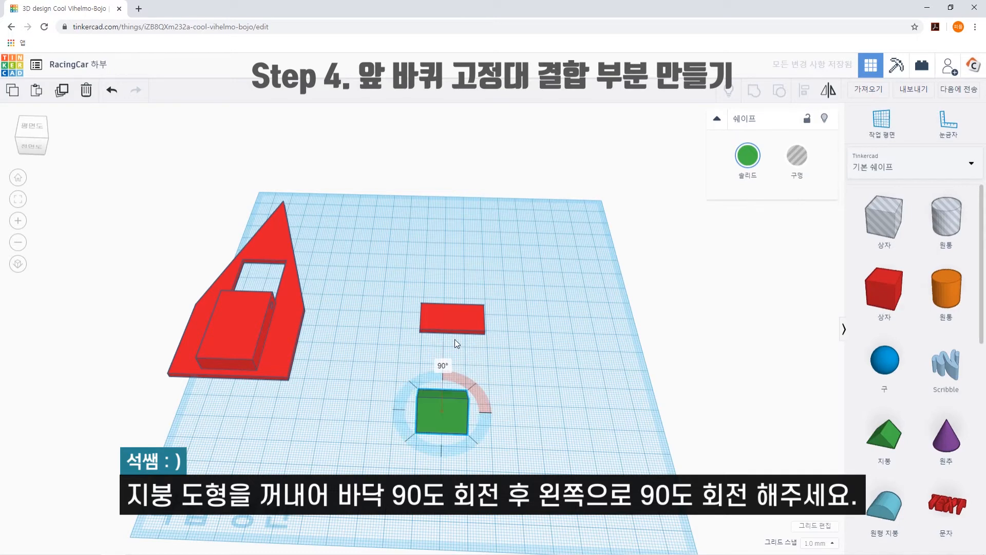
{"action": "left_click", "coordinate": [513, 452]}
{"action": "right_click_drag", "start_coordinate": [515, 450], "coordinate": [572, 407]}
{"action": "left_click", "coordinate": [462, 362]}
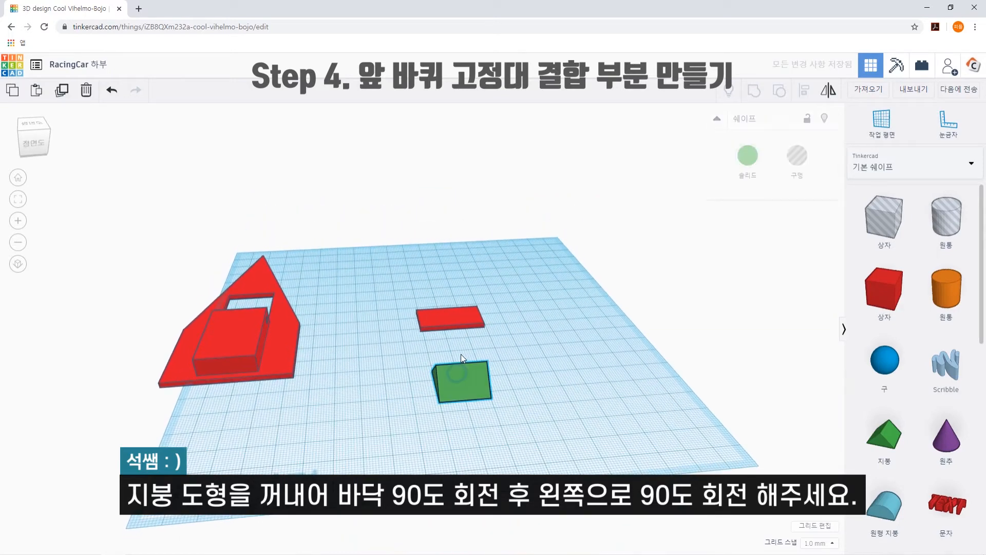
{"action": "left_click_drag", "start_coordinate": [458, 336], "coordinate": [376, 345]}
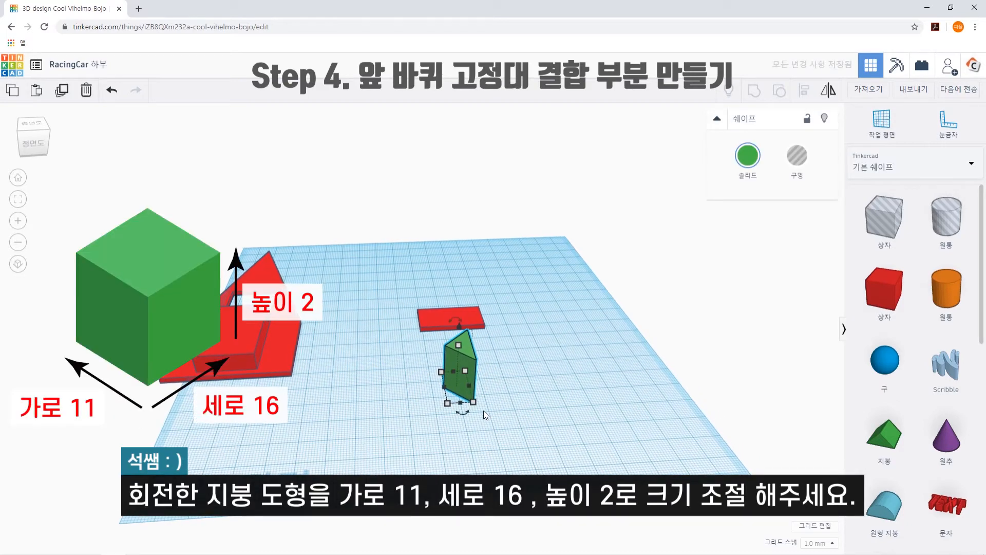
Size the rotated roof shape to 11 mm wide, 16 mm deep and 2 mm high.
{"action": "left_click", "coordinate": [468, 440]}
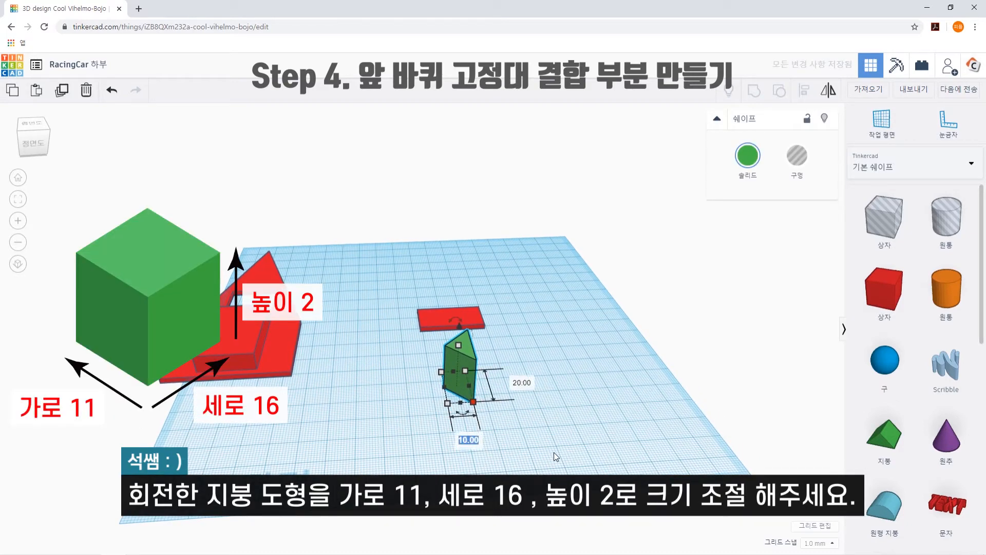
{"action": "type", "text": "11"}
{"action": "key", "text": "Return"}
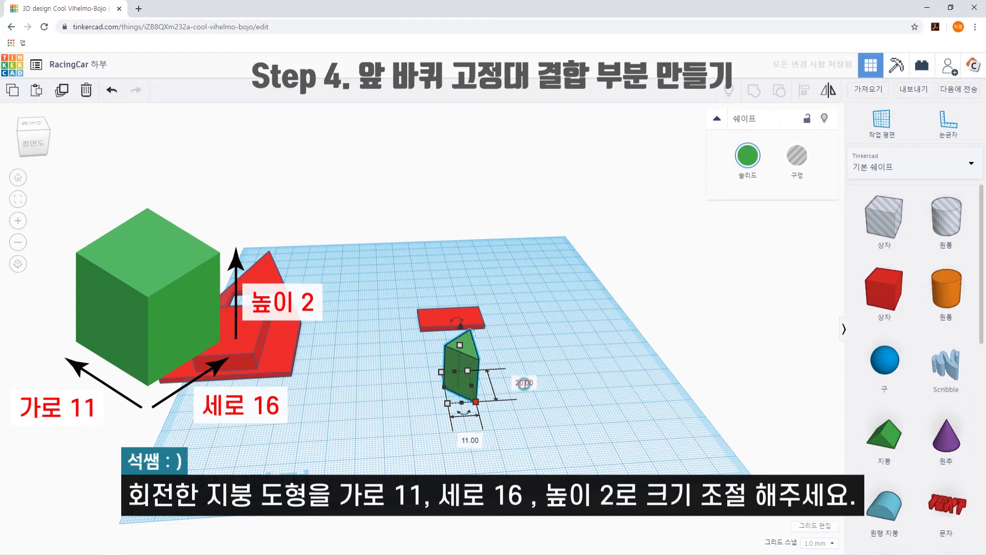
{"action": "type", "text": "16"}
{"action": "key", "text": "Return"}
{"action": "left_click", "coordinate": [512, 365]}
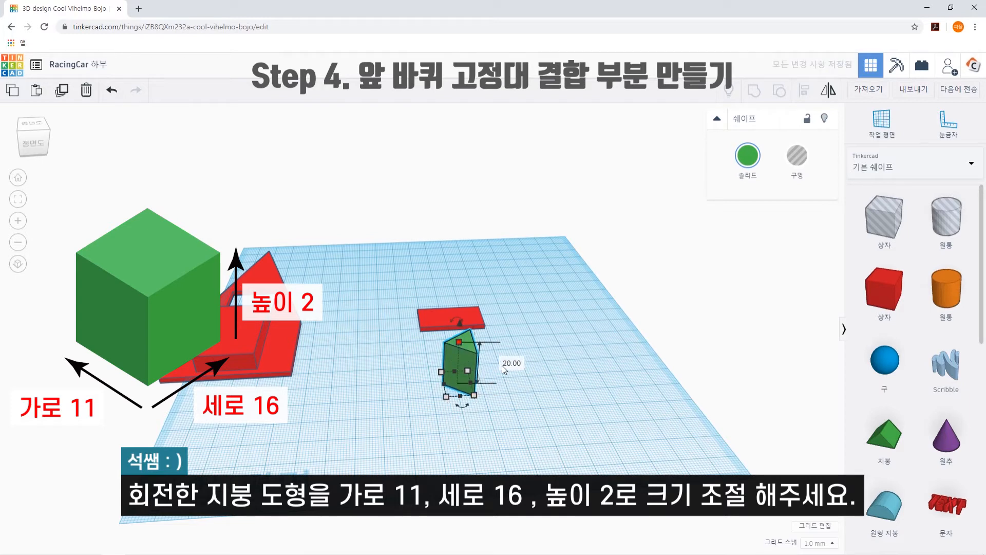
{"action": "type", "text": "2"}
{"action": "key", "text": "Return"}
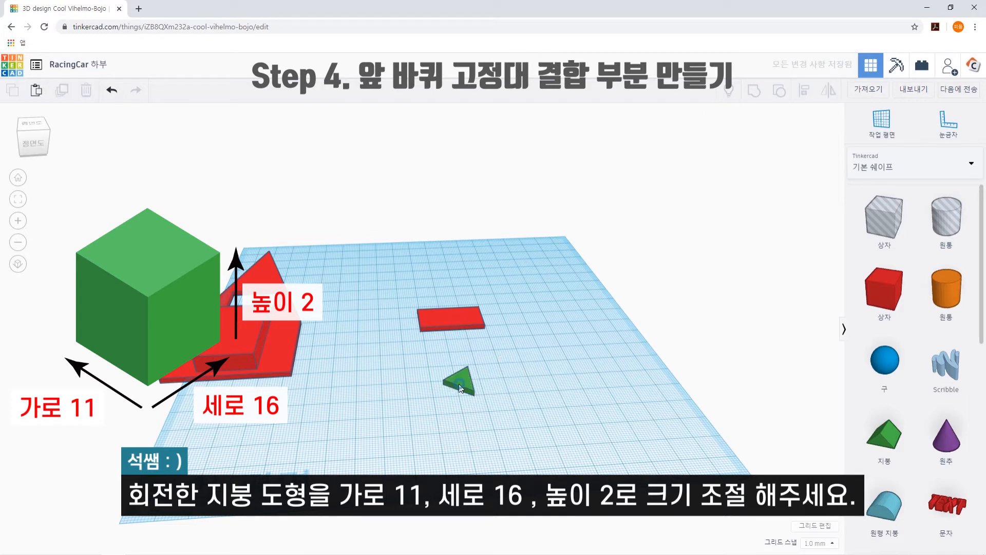
Paste a copy of the flat roof shape, mirror it widthwise and move it to the right of the original.
{"action": "key", "text": "ctrl+v"}
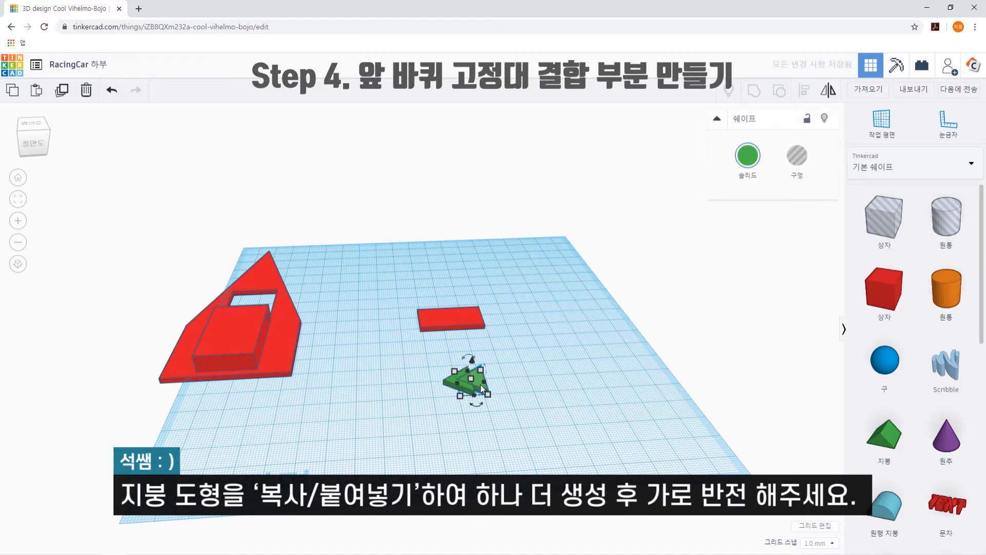
{"action": "left_click", "coordinate": [497, 389]}
{"action": "left_click", "coordinate": [481, 383]}
{"action": "left_click", "coordinate": [829, 93]}
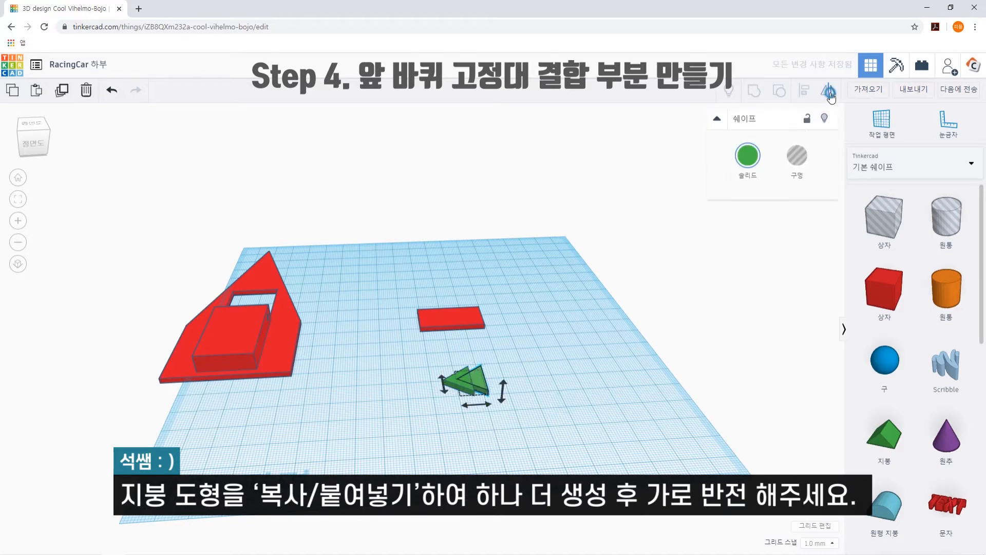
{"action": "left_click", "coordinate": [476, 405]}
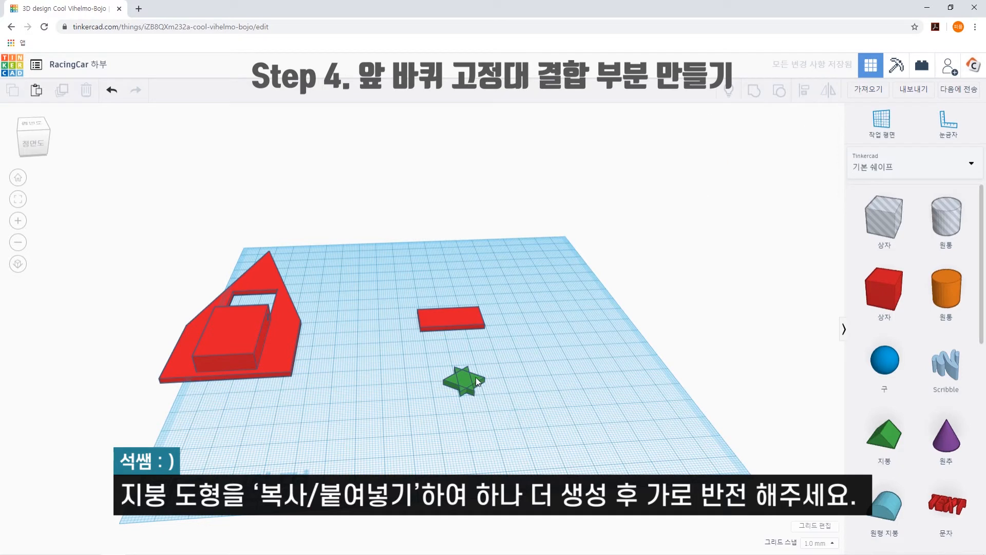
{"action": "left_click_drag", "start_coordinate": [476, 377], "coordinate": [519, 378]}
{"action": "left_click", "coordinate": [574, 405]}
Place a ruler in front of the two roof shapes and set the left roof's offsets from its origin to 0.
{"action": "left_click", "coordinate": [948, 122]}
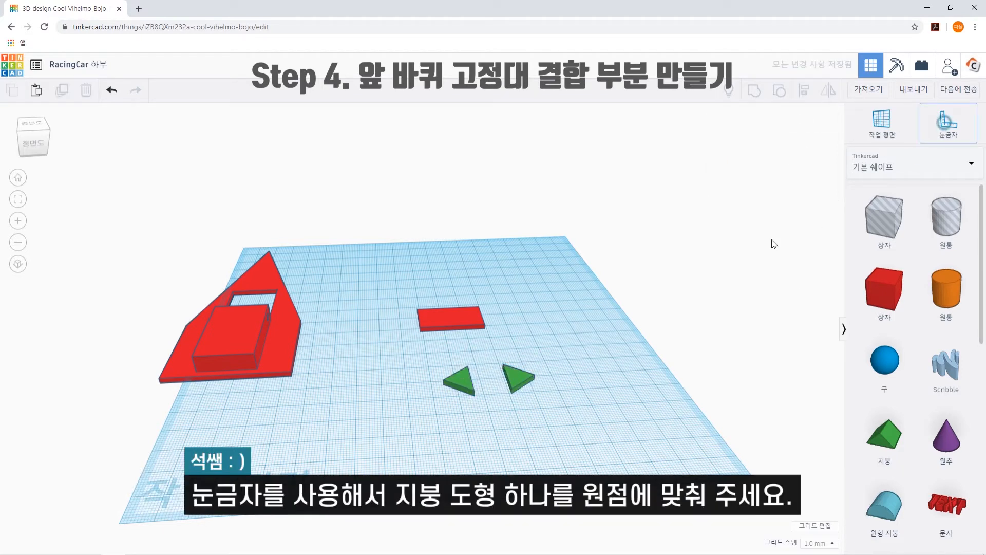
{"action": "left_click", "coordinate": [437, 417]}
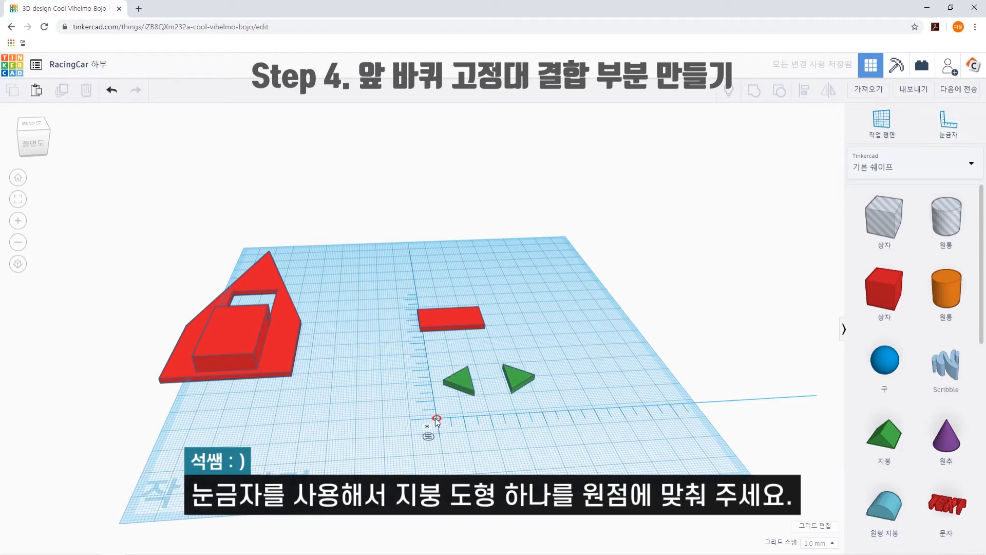
{"action": "left_click", "coordinate": [462, 385]}
{"action": "left_click", "coordinate": [380, 412]}
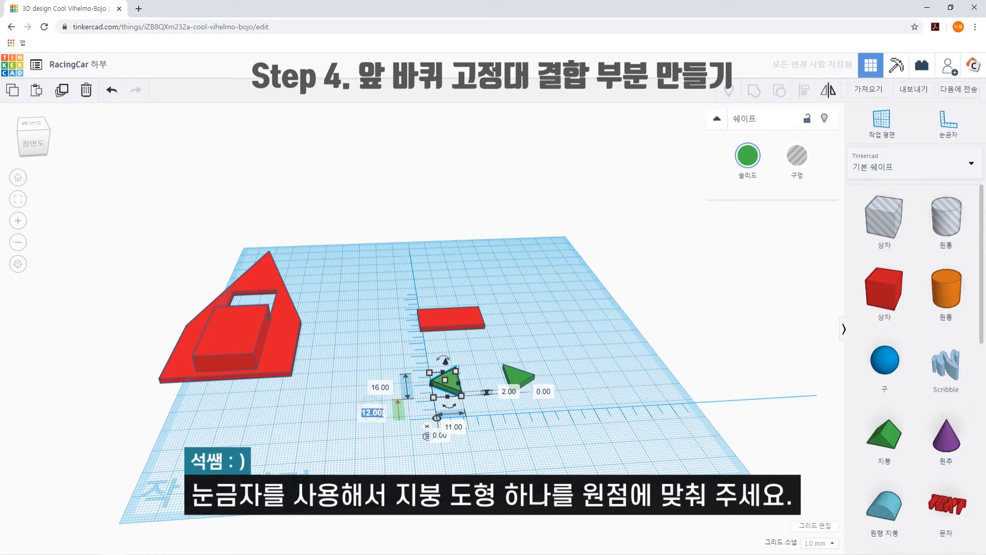
{"action": "type", "text": "0"}
{"action": "key", "text": "Return"}
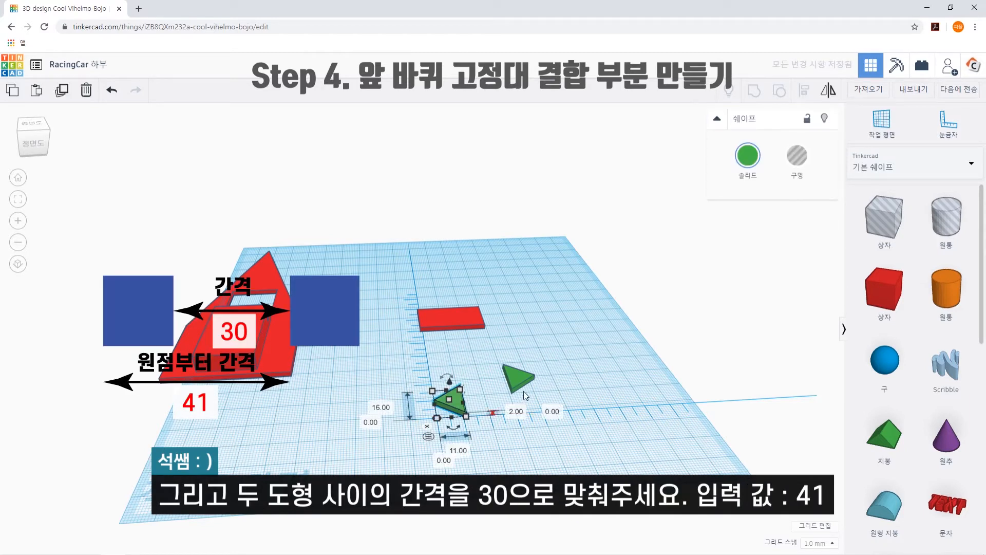
Set the right roof's offsets from the ruler origin to 41 mm widthwise and 0 mm depthwise.
{"action": "left_click", "coordinate": [519, 380]}
{"action": "left_click", "coordinate": [485, 433]}
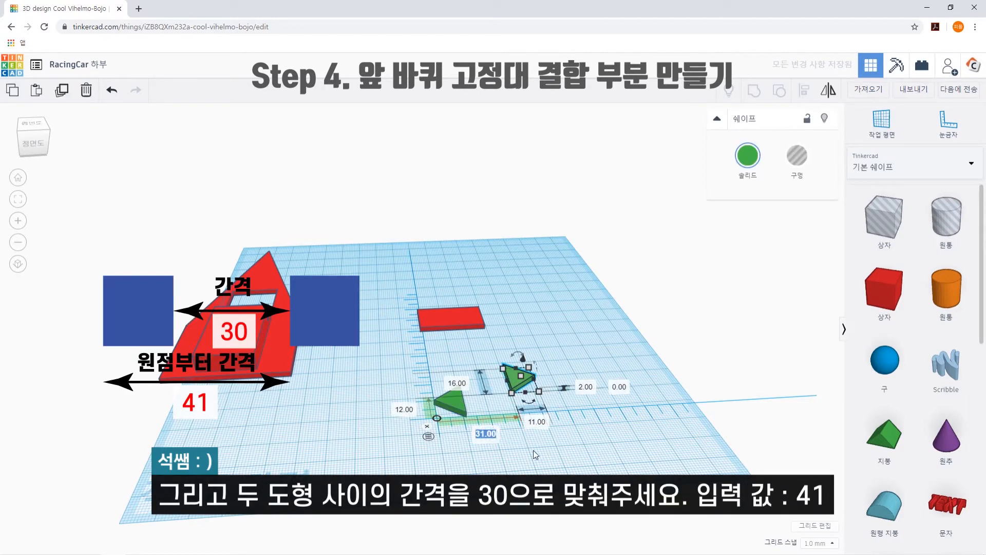
{"action": "type", "text": "41"}
{"action": "key", "text": "Return"}
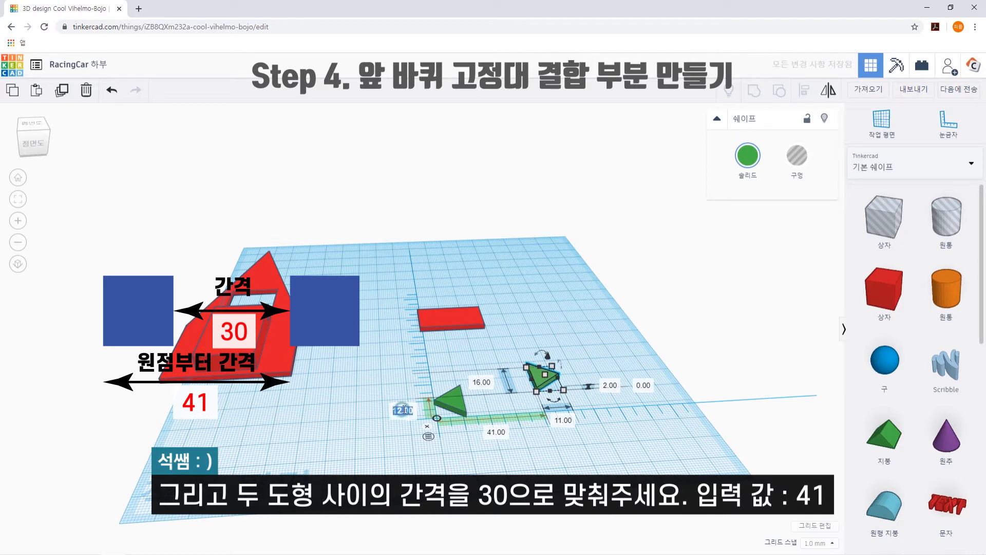
{"action": "key", "text": "Return"}
Group the two spaced roof shapes and remove the ruler from the workplane.
{"action": "left_click", "coordinate": [506, 445]}
{"action": "left_click_drag", "start_coordinate": [404, 354], "coordinate": [624, 449]}
{"action": "left_click", "coordinate": [641, 447]}
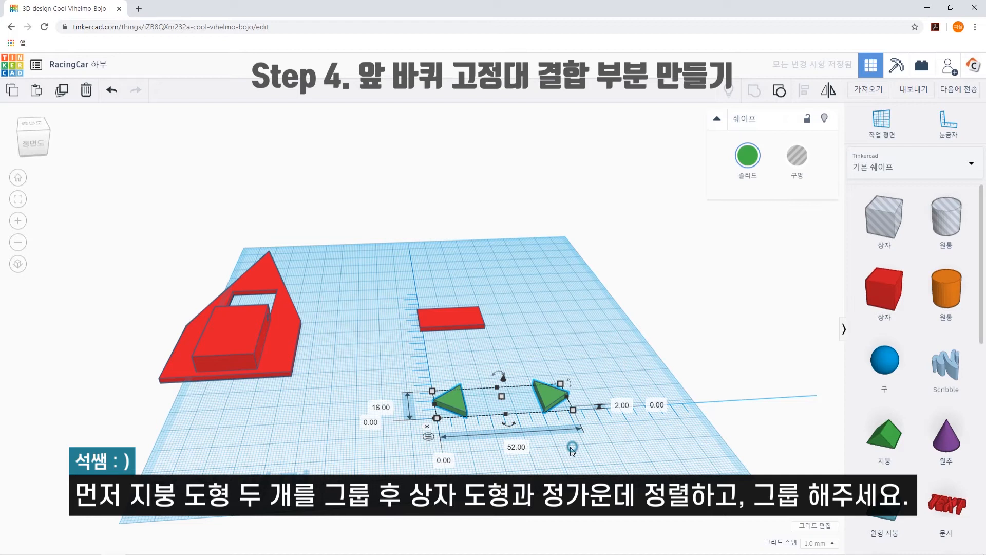
{"action": "left_click", "coordinate": [427, 425]}
Center the roof group and the flat box on each other in width and depth, and group them into a hexagon.
{"action": "left_click_drag", "start_coordinate": [402, 295], "coordinate": [597, 456]}
{"action": "left_click", "coordinate": [805, 90]}
{"action": "left_click", "coordinate": [508, 425]}
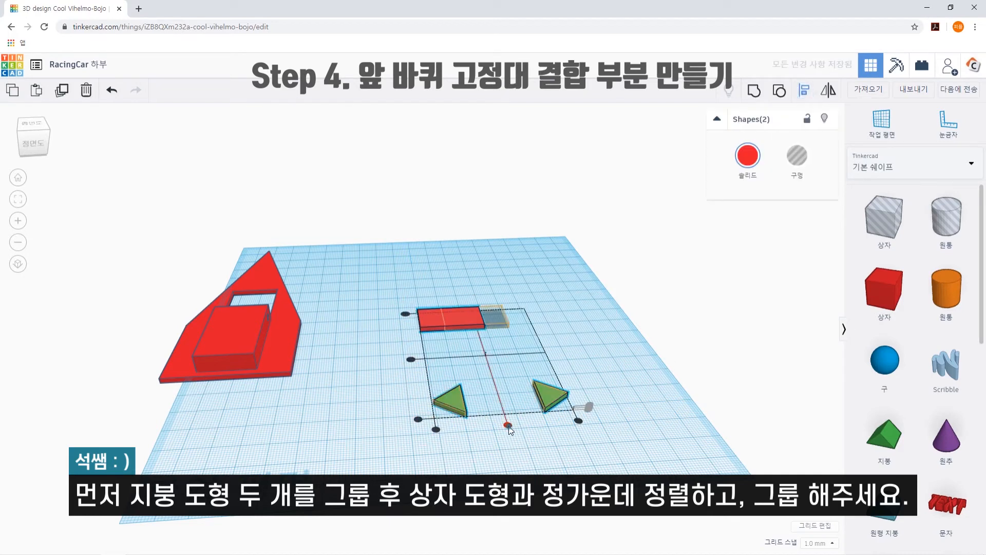
{"action": "left_click", "coordinate": [412, 359]}
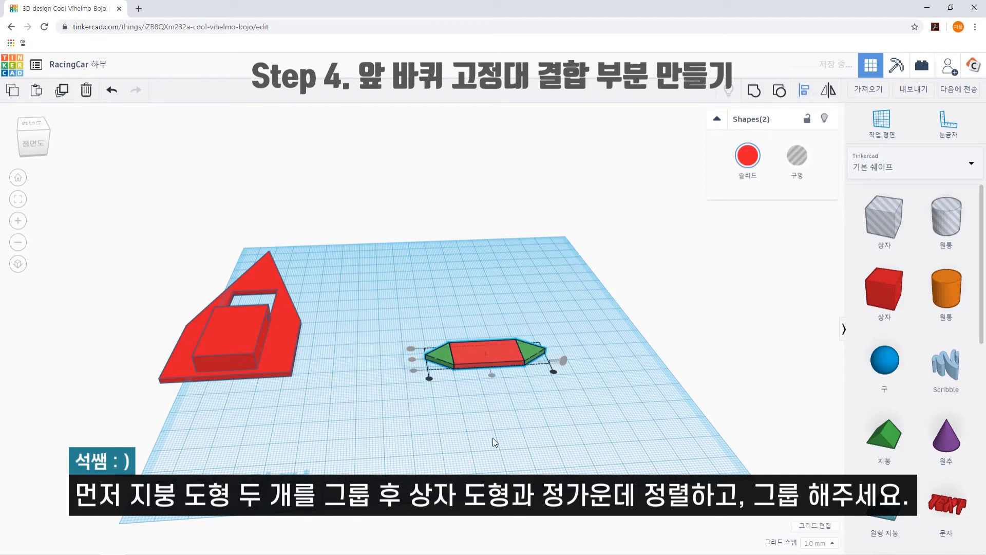
{"action": "left_click", "coordinate": [417, 320]}
{"action": "left_click", "coordinate": [749, 106]}
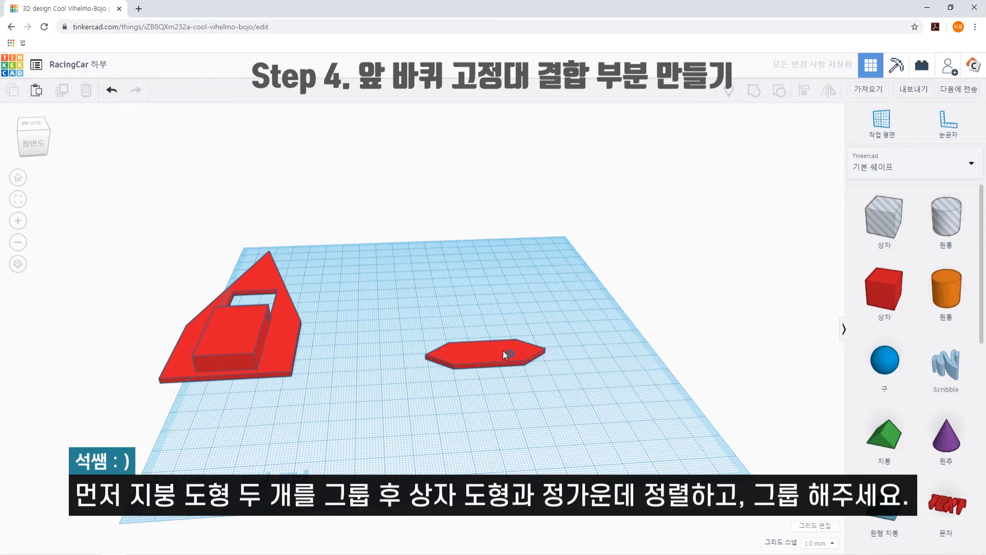
Move the hexagon farther back on the workplane and place a solid box in front of it.
{"action": "left_click_drag", "start_coordinate": [503, 350], "coordinate": [449, 298]}
{"action": "left_click", "coordinate": [564, 417]}
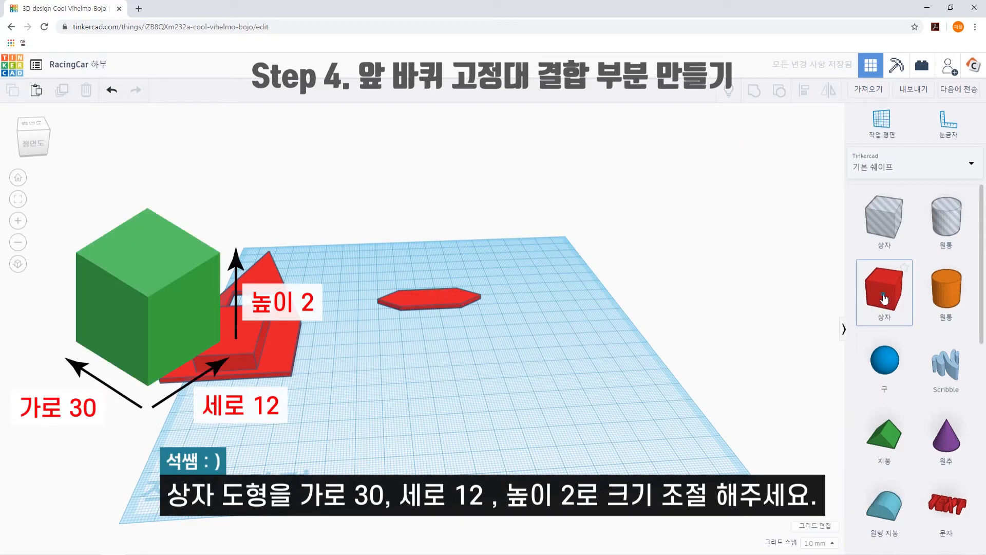
{"action": "left_click", "coordinate": [883, 290]}
{"action": "left_click", "coordinate": [442, 395]}
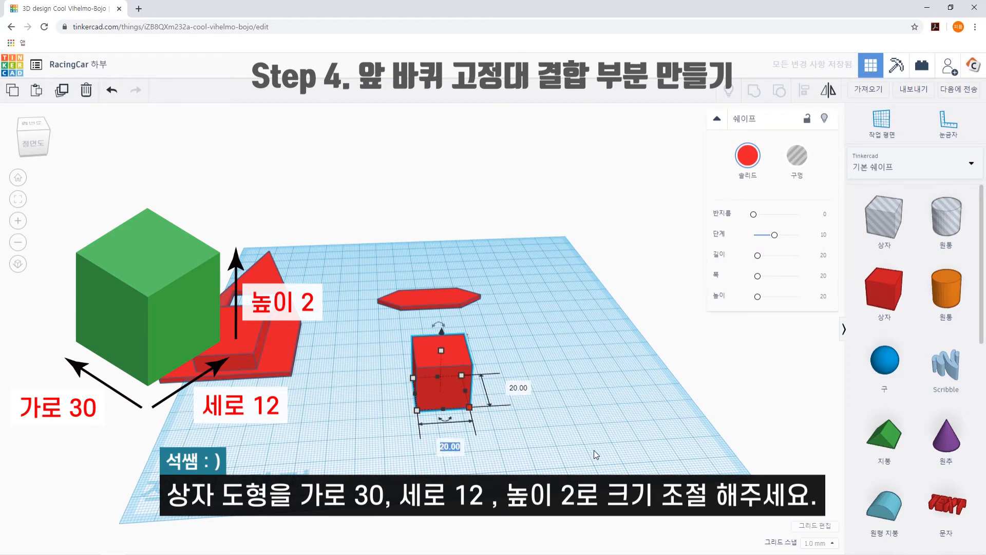
Size the new box to 30 mm wide, 12 mm deep and 2 mm high, and move it back toward the hexagon.
{"action": "type", "text": "30"}
{"action": "key", "text": "Return"}
{"action": "left_click", "coordinate": [543, 388]}
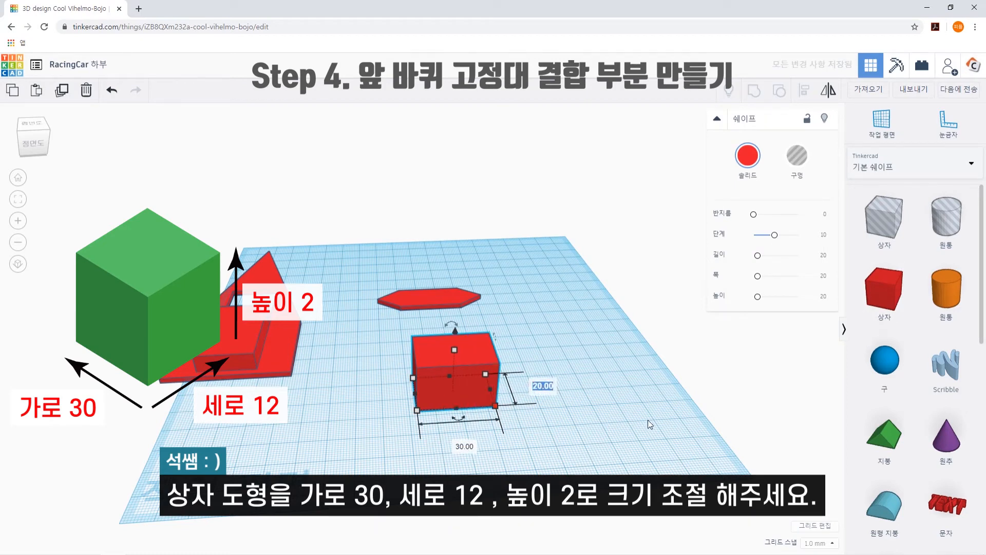
{"action": "key", "text": "Return"}
{"action": "left_click", "coordinate": [501, 366]}
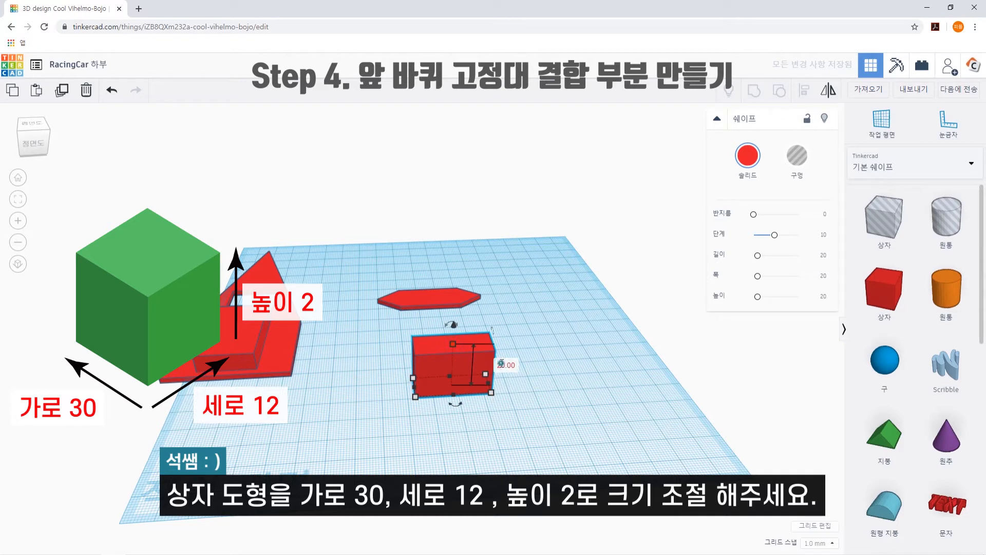
{"action": "type", "text": "2"}
{"action": "key", "text": "Return"}
{"action": "left_click_drag", "start_coordinate": [435, 385], "coordinate": [468, 339]}
{"action": "left_click", "coordinate": [524, 378]}
Place a roof shape in front of the 12 mm deep box, rotating it 90° on the workplane and 90° to the left.
{"action": "left_click_drag", "start_coordinate": [883, 435], "coordinate": [447, 379]}
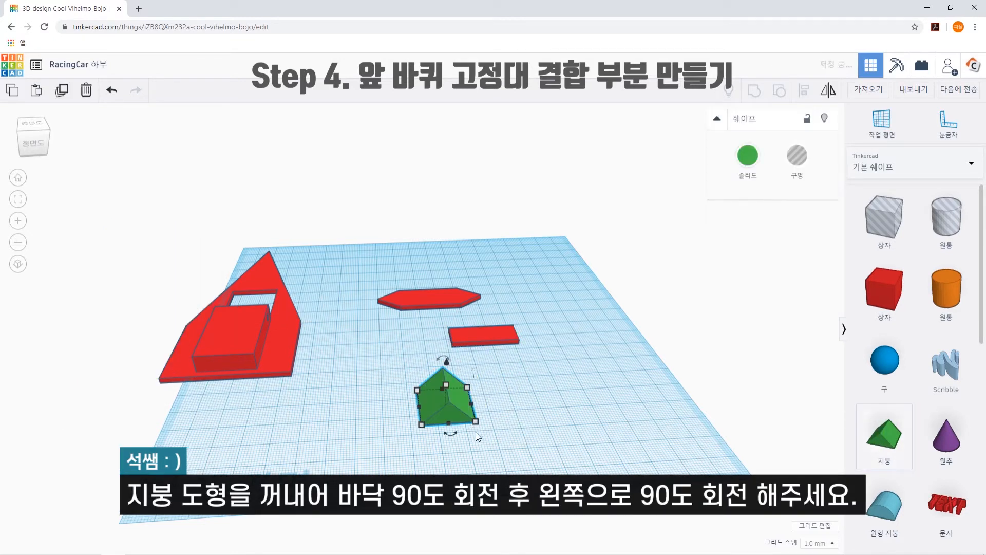
{"action": "left_click_drag", "start_coordinate": [449, 434], "coordinate": [540, 407]}
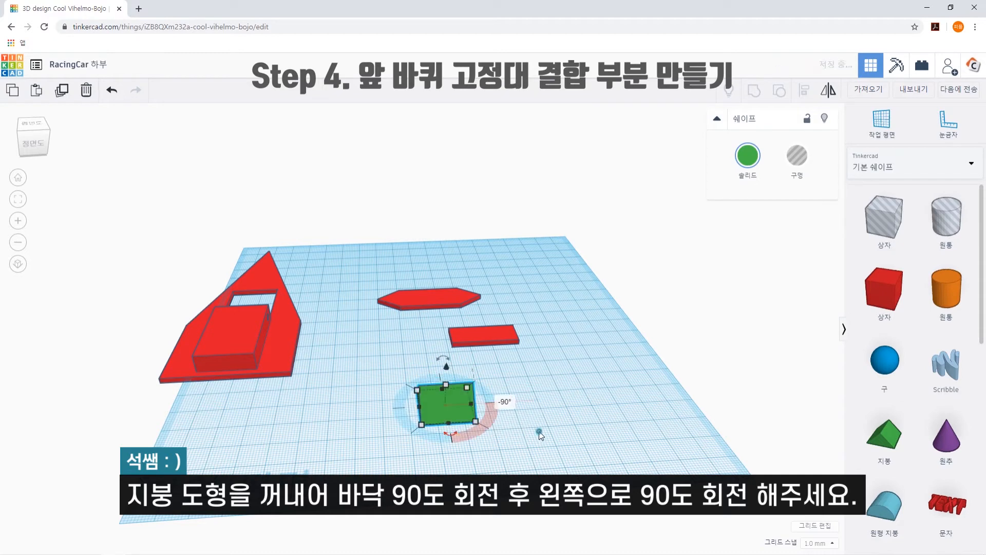
{"action": "left_click", "coordinate": [438, 396]}
{"action": "left_click_drag", "start_coordinate": [436, 356], "coordinate": [383, 386]}
Size the rotated roof shape to 8 mm wide, 12 mm deep and 2 mm high.
{"action": "left_click", "coordinate": [451, 399]}
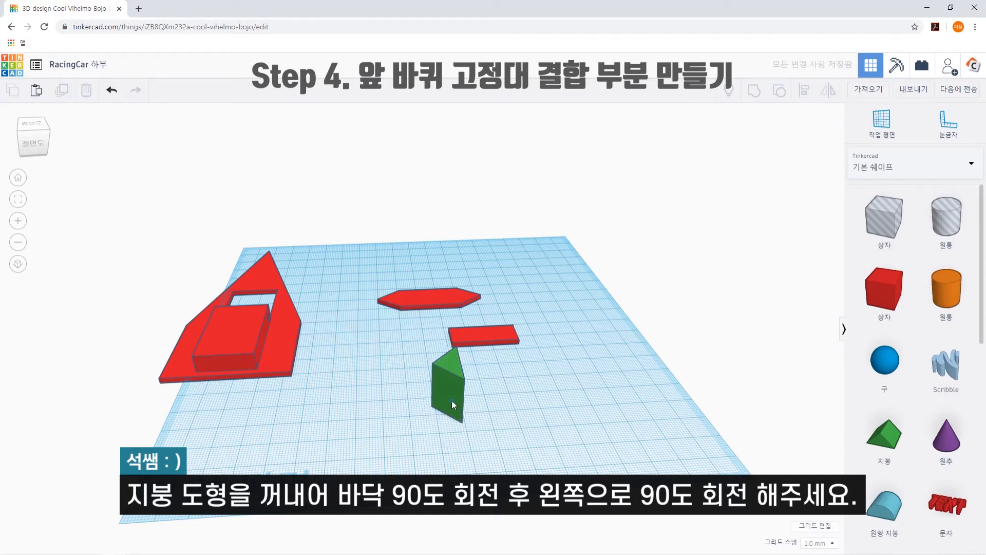
{"action": "left_click", "coordinate": [456, 463]}
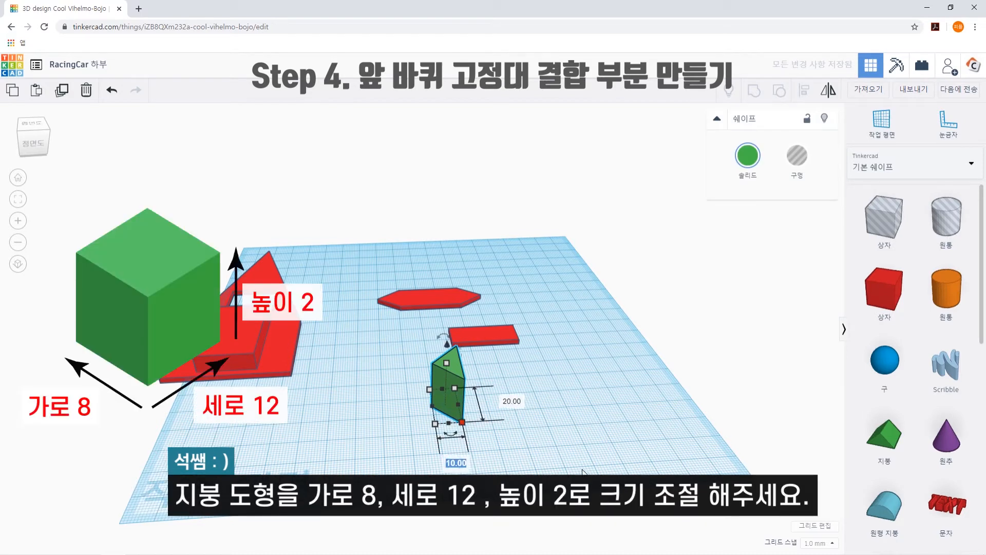
{"action": "type", "text": "8"}
{"action": "key", "text": "Return"}
{"action": "left_click", "coordinate": [502, 400]}
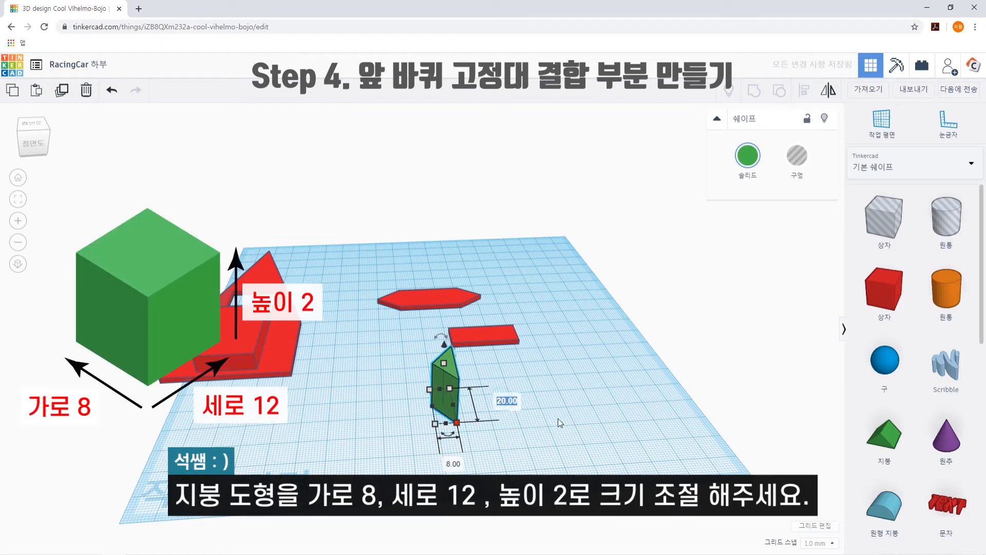
{"action": "type", "text": "12"}
{"action": "key", "text": "Return"}
{"action": "left_click", "coordinate": [441, 358]}
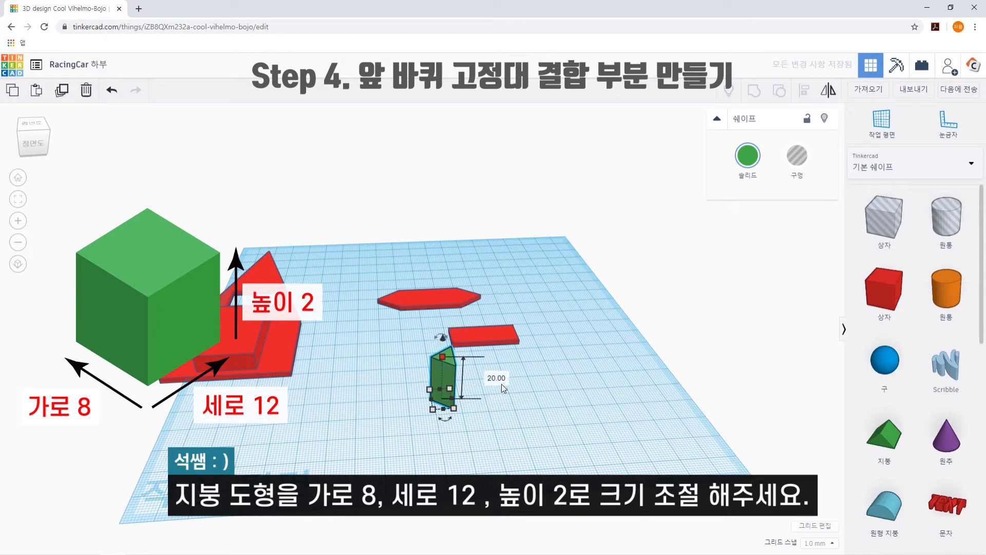
{"action": "left_click", "coordinate": [501, 383]}
{"action": "type", "text": "2"}
{"action": "key", "text": "Return"}
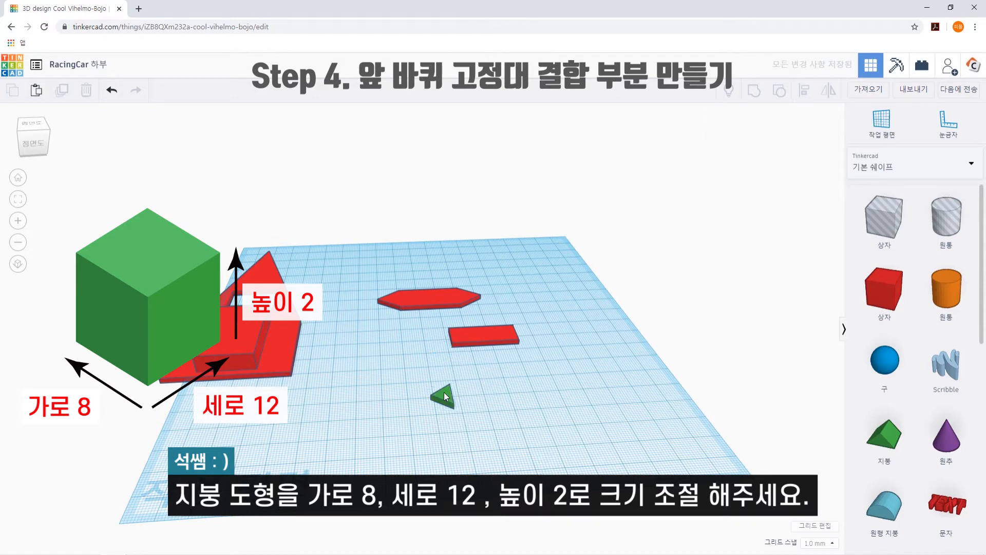
Paste a copy of the small roof shape, move it to the right of the original and mirror it widthwise.
{"action": "key", "text": "ctrl+c"}
{"action": "key", "text": "ctrl+v"}
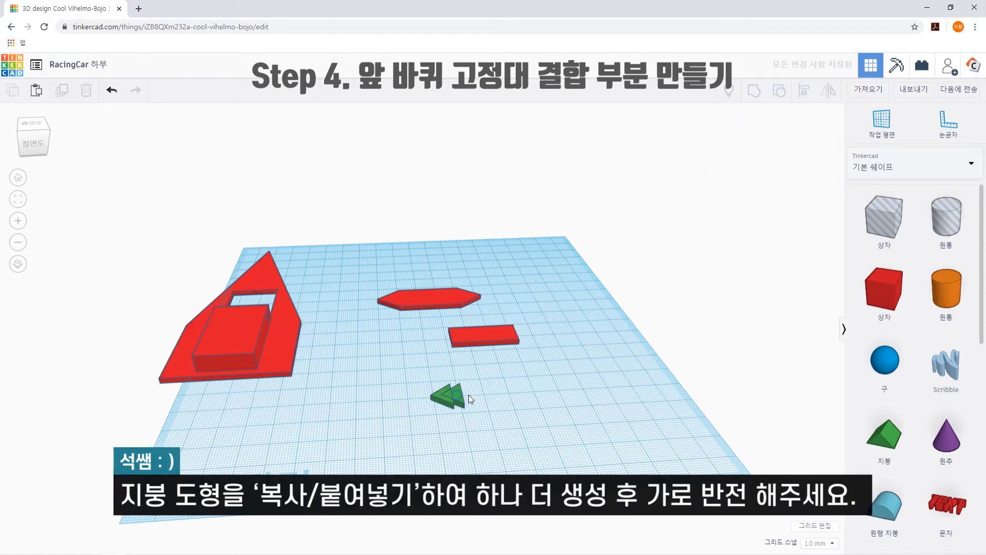
{"action": "left_click_drag", "start_coordinate": [468, 395], "coordinate": [546, 384]}
{"action": "left_click", "coordinate": [834, 88]}
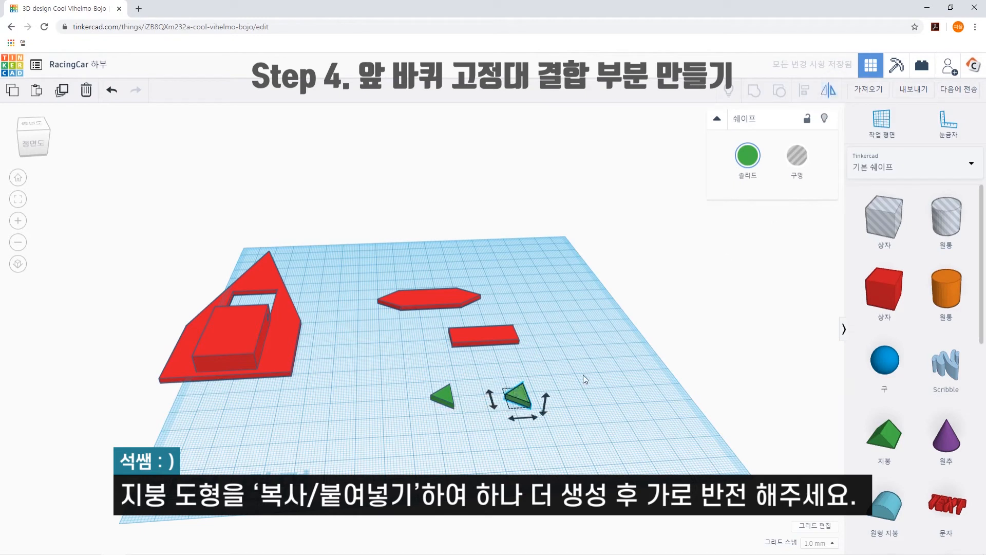
{"action": "left_click", "coordinate": [532, 418]}
{"action": "left_click", "coordinate": [796, 315]}
Place a ruler by the small roof shapes and set the left one's offsets from its origin to 0.
{"action": "left_click", "coordinate": [948, 123]}
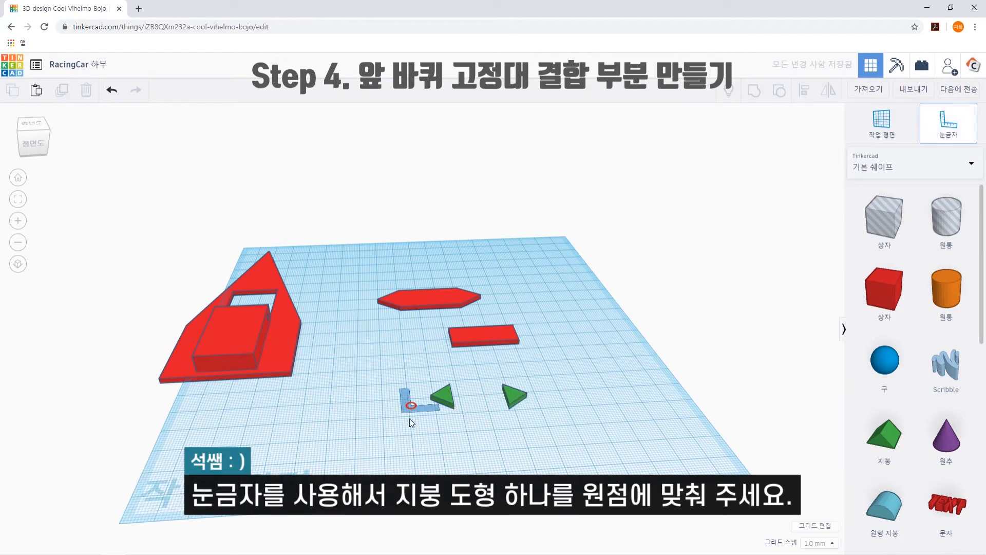
{"action": "left_click", "coordinate": [427, 423]}
{"action": "left_click", "coordinate": [446, 397]}
{"action": "left_click", "coordinate": [444, 455]}
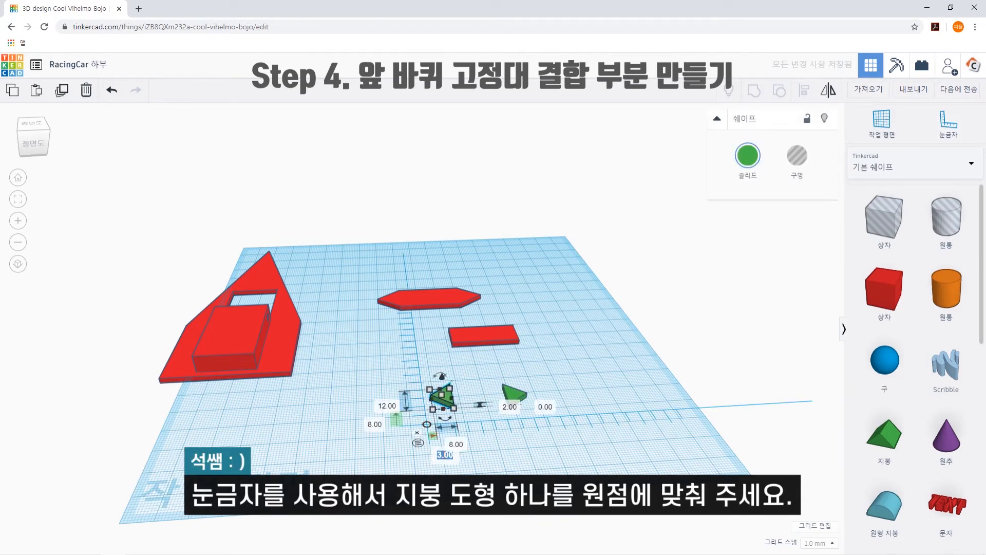
{"action": "key", "text": "Return"}
{"action": "left_click", "coordinate": [370, 425]}
{"action": "type", "text": "0"}
{"action": "key", "text": "Return"}
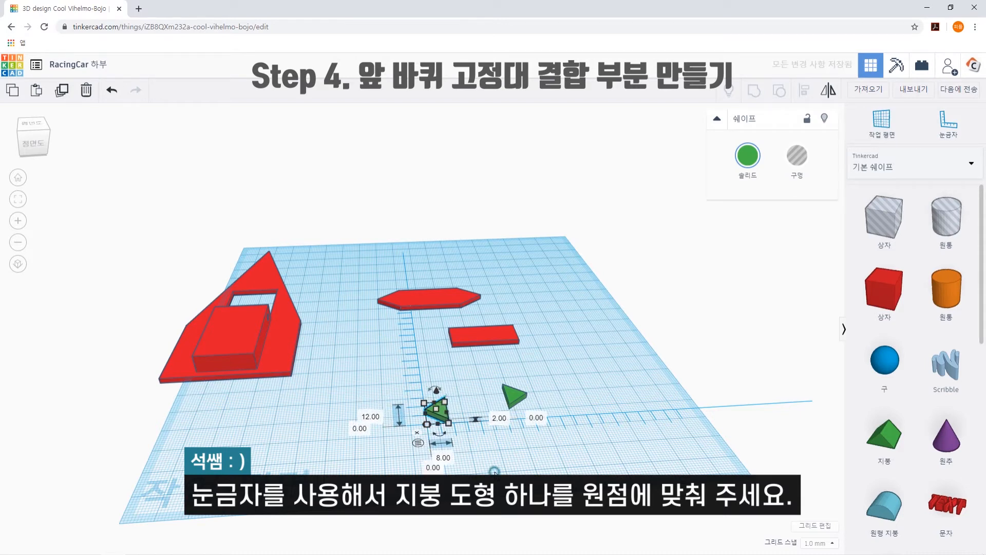
{"action": "left_click", "coordinate": [494, 465]}
Set the right small roof's offsets from the ruler origin to 38 mm widthwise and 0 mm depthwise.
{"action": "left_click", "coordinate": [504, 399]}
{"action": "key", "text": "Return"}
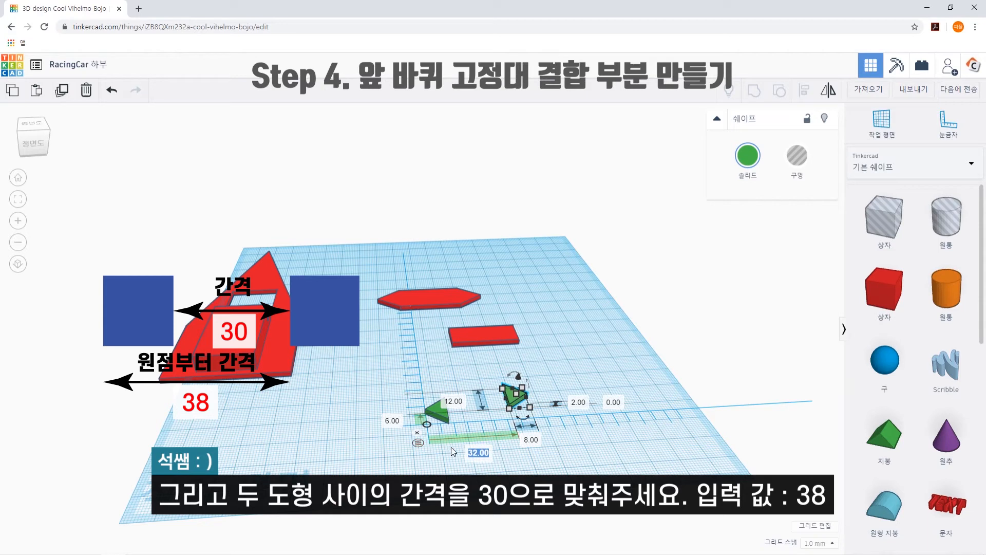
{"action": "type", "text": "38"}
{"action": "key", "text": "Return"}
{"action": "left_click", "coordinate": [395, 422]}
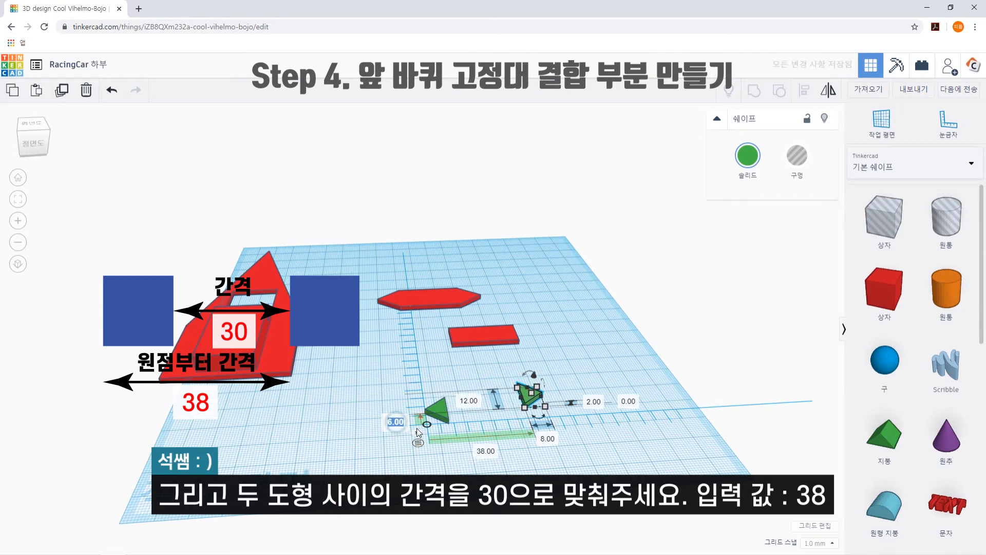
{"action": "type", "text": "0"}
{"action": "key", "text": "Return"}
{"action": "left_click", "coordinate": [446, 460]}
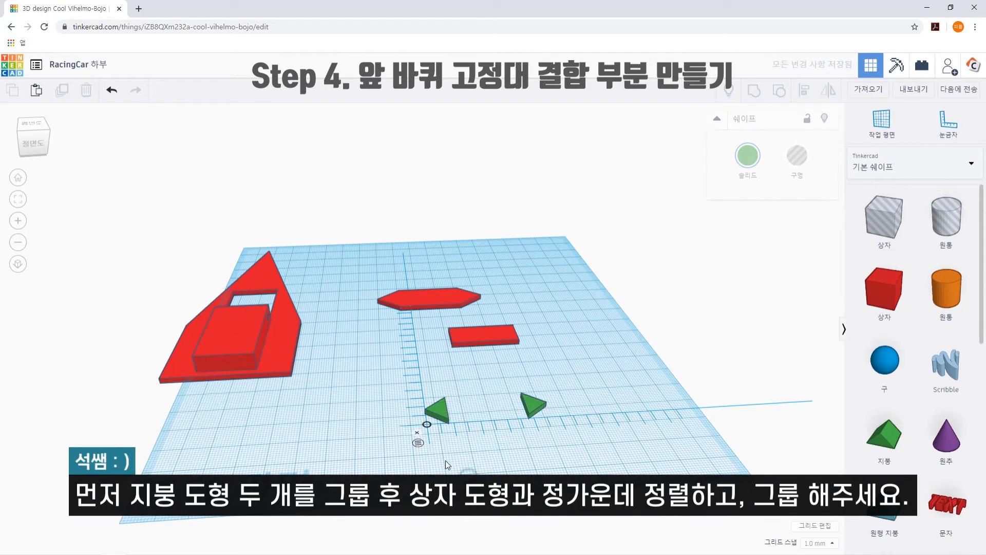
Remove the ruler and group the two small roof shapes.
{"action": "left_click", "coordinate": [417, 433]}
{"action": "left_click_drag", "start_coordinate": [403, 381], "coordinate": [546, 454]}
{"action": "left_click", "coordinate": [609, 323]}
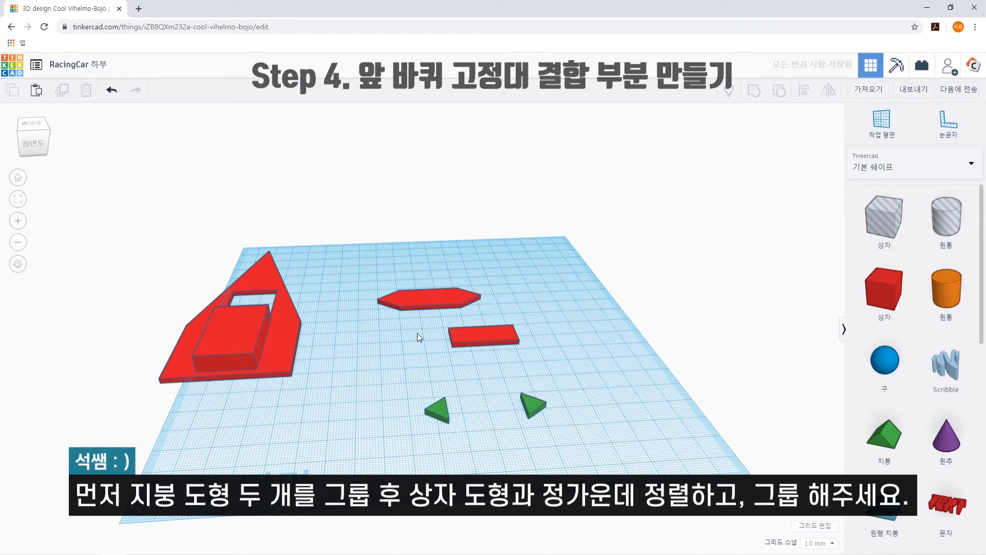
Center the small roof group and the 12 mm deep box on each other in width and depth, and group them.
{"action": "left_click_drag", "start_coordinate": [415, 334], "coordinate": [575, 427]}
{"action": "key", "text": "l"}
{"action": "left_click", "coordinate": [492, 432]}
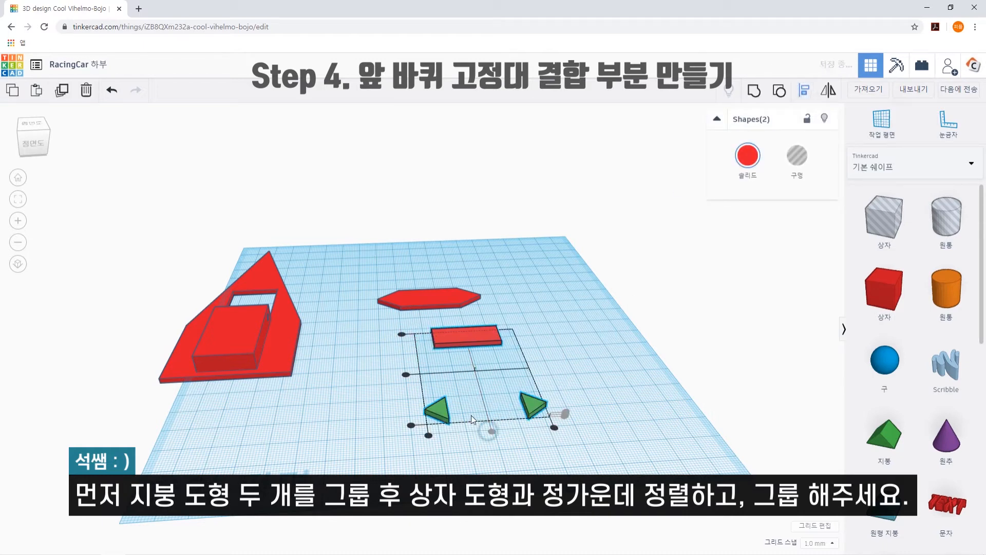
{"action": "left_click", "coordinate": [407, 375]}
{"action": "key", "text": "ctrl+g"}
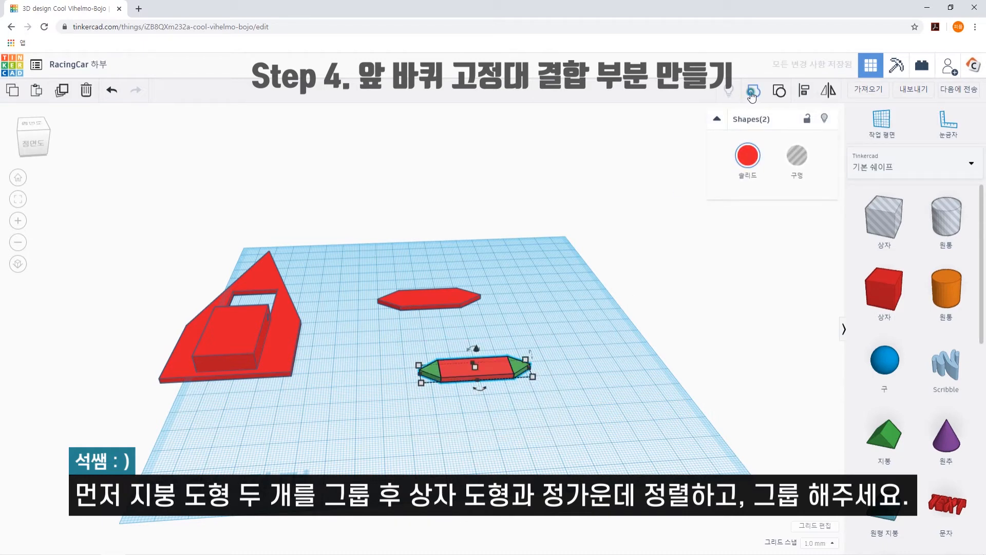
{"action": "left_click", "coordinate": [558, 385]}
Turn the newly grouped front hexagon into a hole and center it with the other hexagon in width and depth.
{"action": "left_click", "coordinate": [507, 367]}
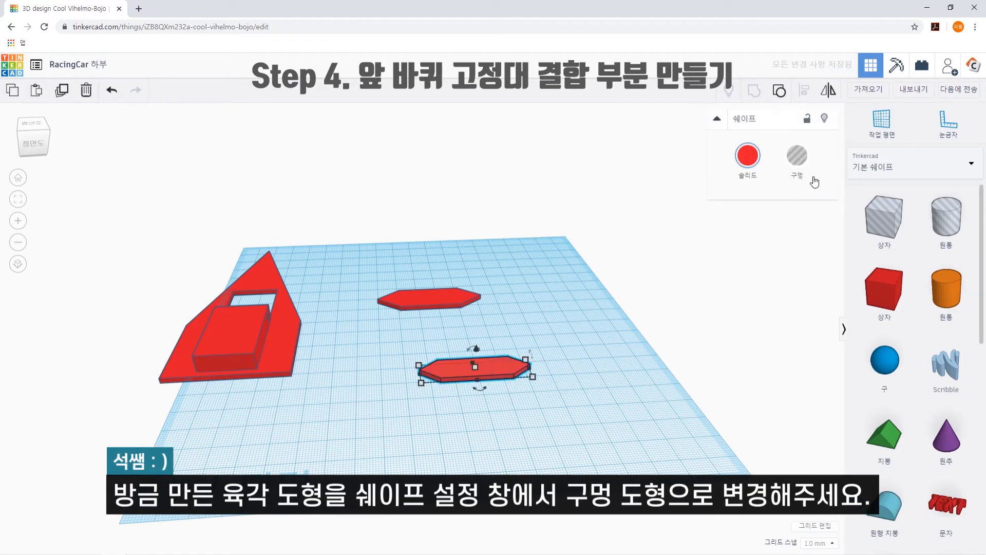
{"action": "left_click", "coordinate": [796, 155]}
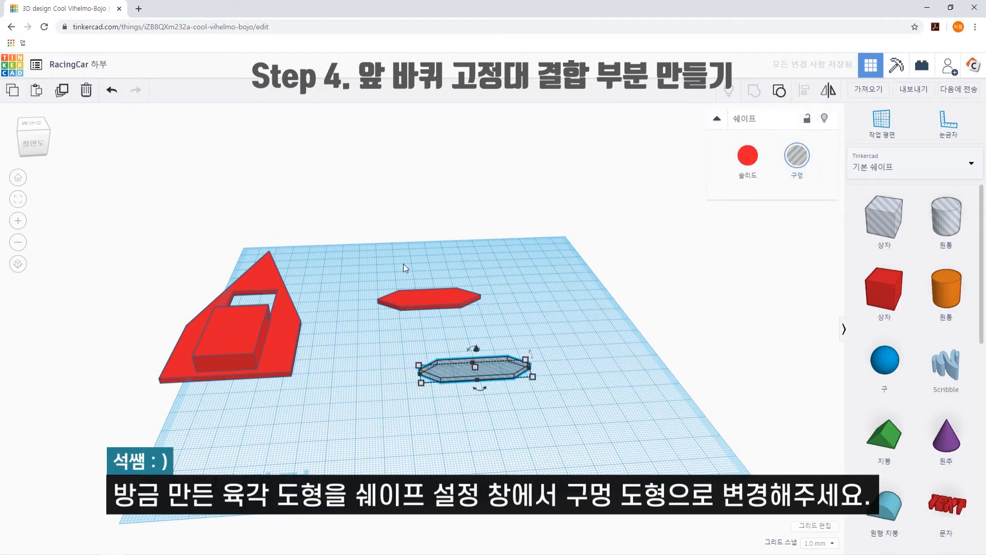
{"action": "left_click_drag", "start_coordinate": [373, 256], "coordinate": [541, 405]}
{"action": "left_click", "coordinate": [804, 91]}
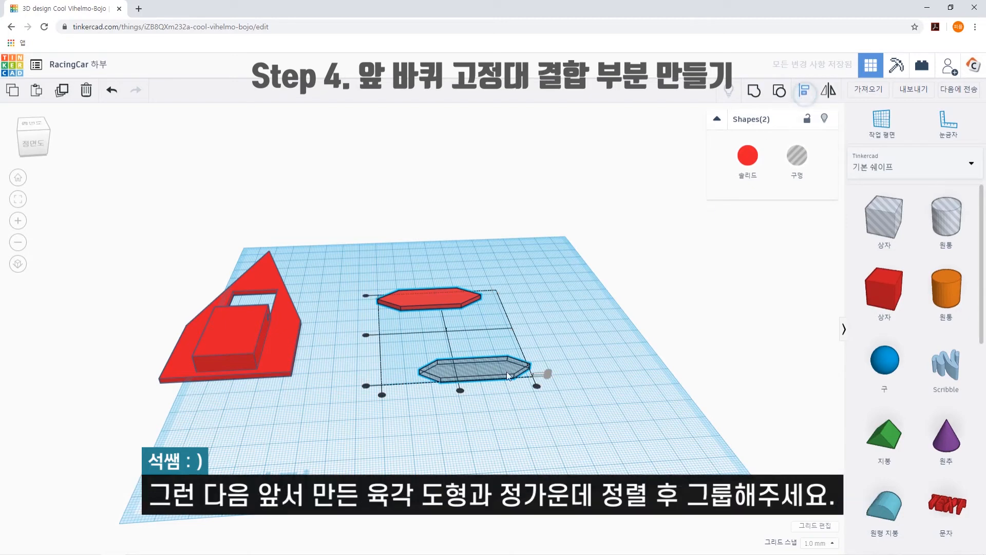
{"action": "left_click", "coordinate": [459, 390]}
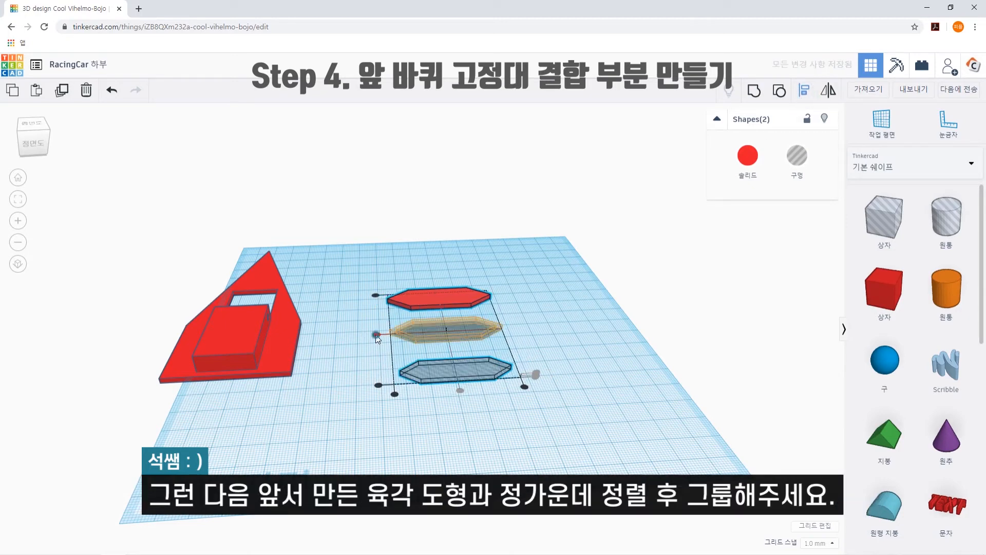
{"action": "left_click", "coordinate": [377, 334]}
Group the solid hexagon with the hexagonal hole to cut out its interior.
{"action": "right_click_drag", "start_coordinate": [569, 384], "coordinate": [552, 430]}
{"action": "left_click", "coordinate": [754, 93]}
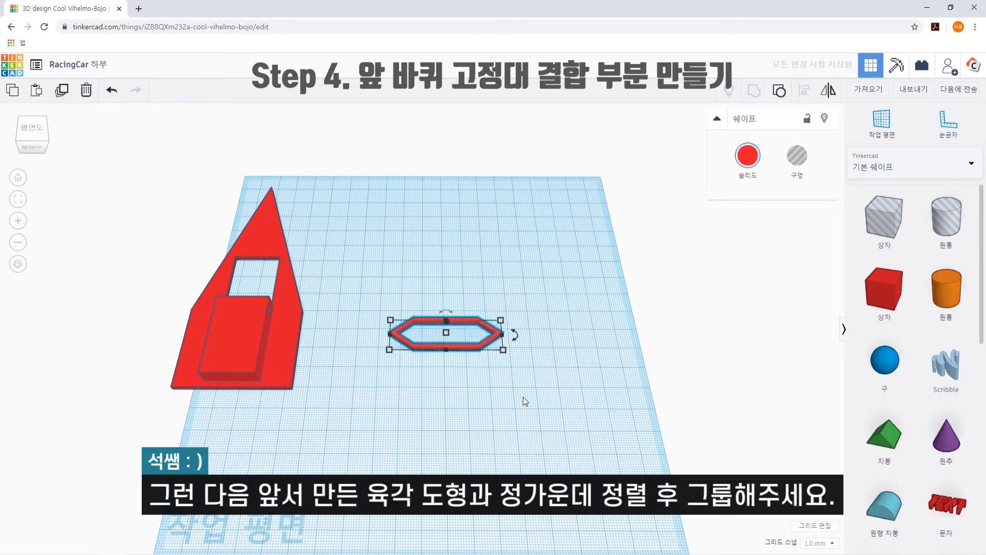
{"action": "left_click", "coordinate": [522, 396]}
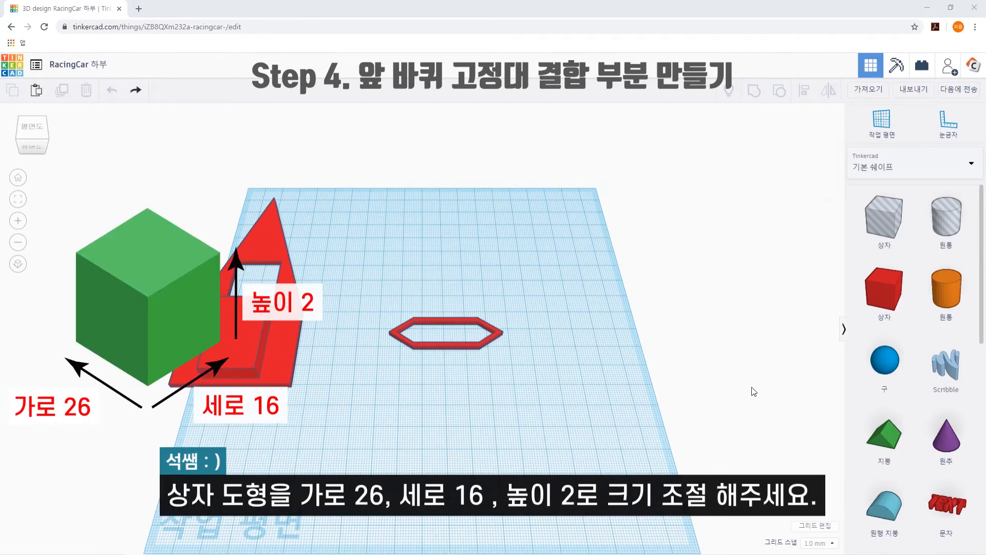
Add a solid box beside the hollow hexagon and size it 26 mm wide, 16 mm deep and 2 mm high.
{"action": "left_click_drag", "start_coordinate": [884, 288], "coordinate": [383, 393]}
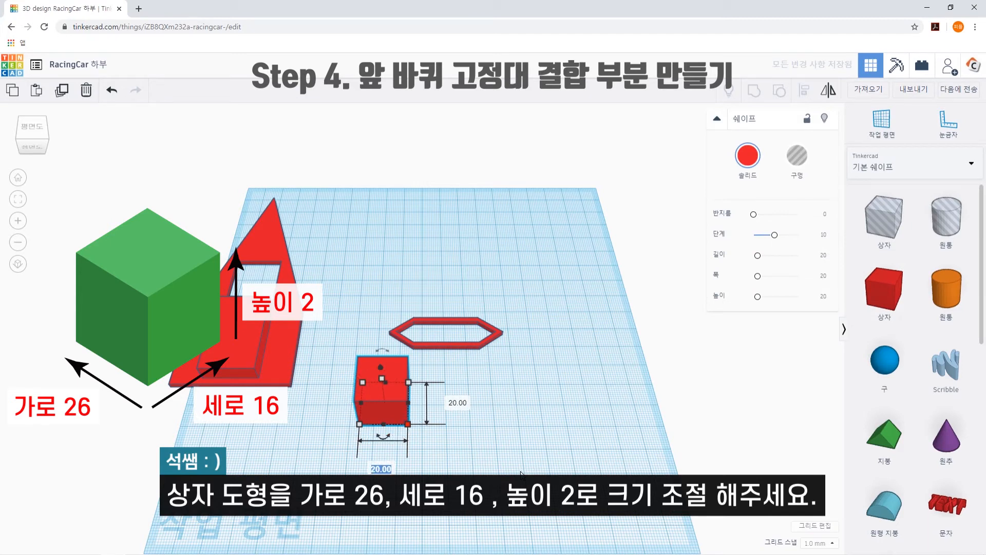
{"action": "key", "text": "Return"}
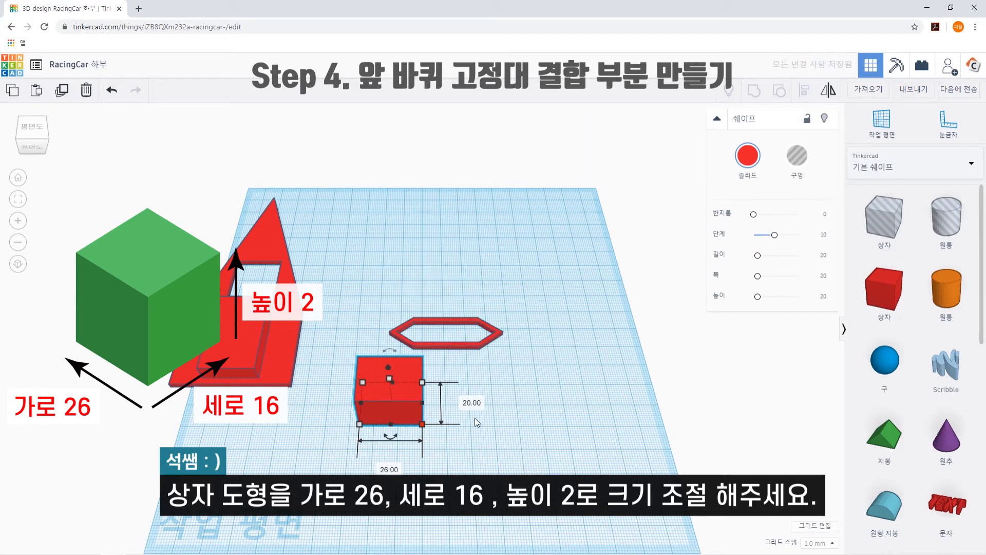
{"action": "type", "text": "16"}
{"action": "key", "text": "Return"}
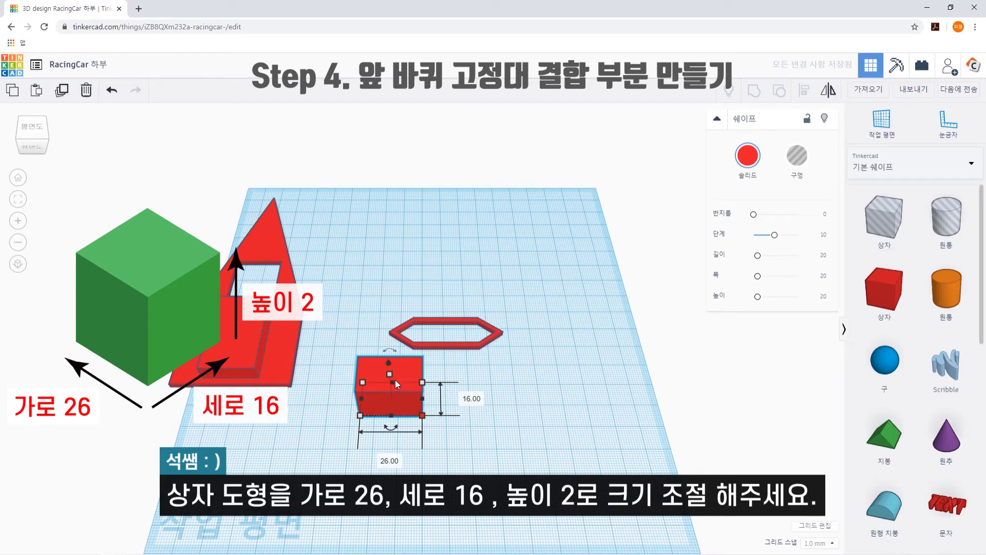
{"action": "left_click", "coordinate": [451, 399]}
{"action": "type", "text": "2"}
{"action": "key", "text": "Return"}
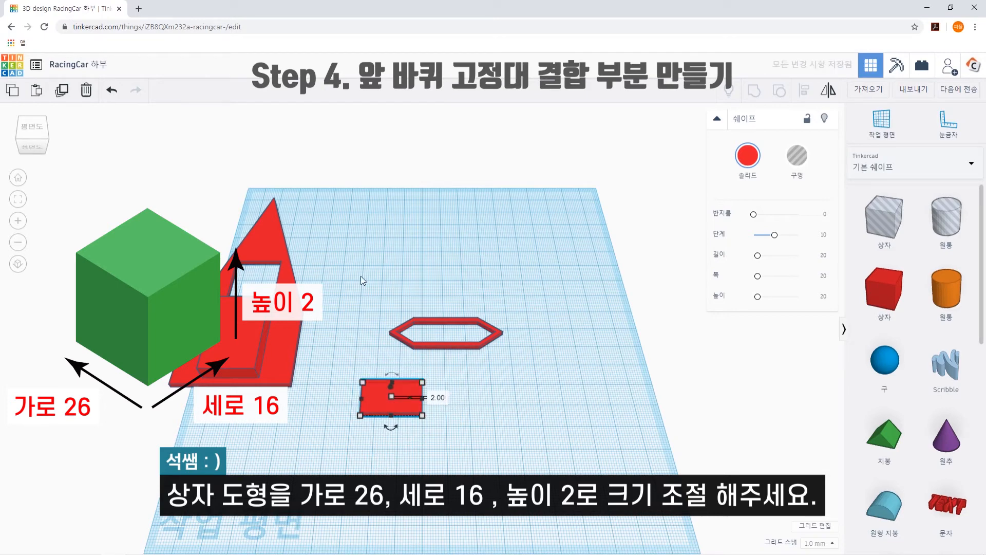
Center the box and the hollow hexagon on each other in width and depth, and group them.
{"action": "left_click_drag", "start_coordinate": [500, 449], "coordinate": [355, 302]}
{"action": "key", "text": "l"}
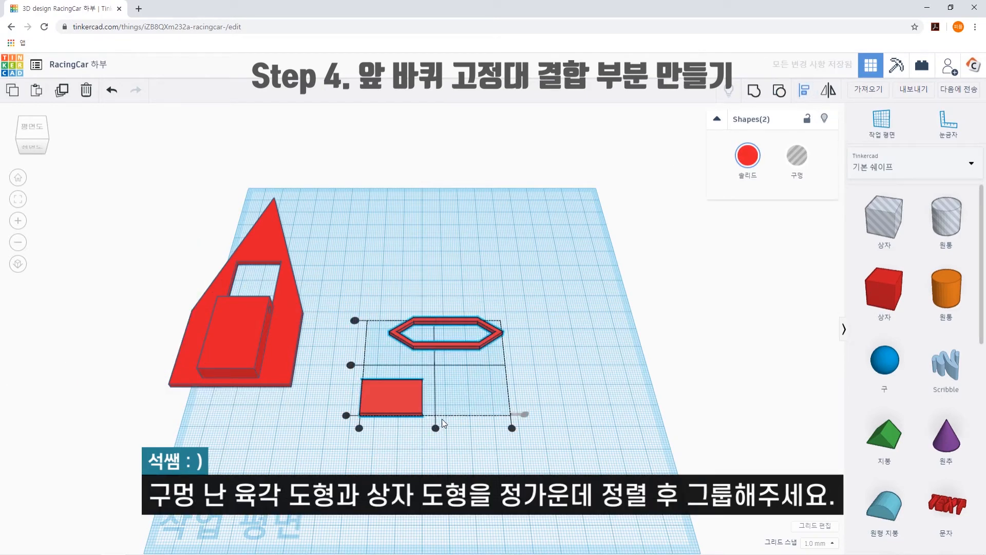
{"action": "left_click", "coordinate": [435, 428]}
{"action": "left_click", "coordinate": [351, 364]}
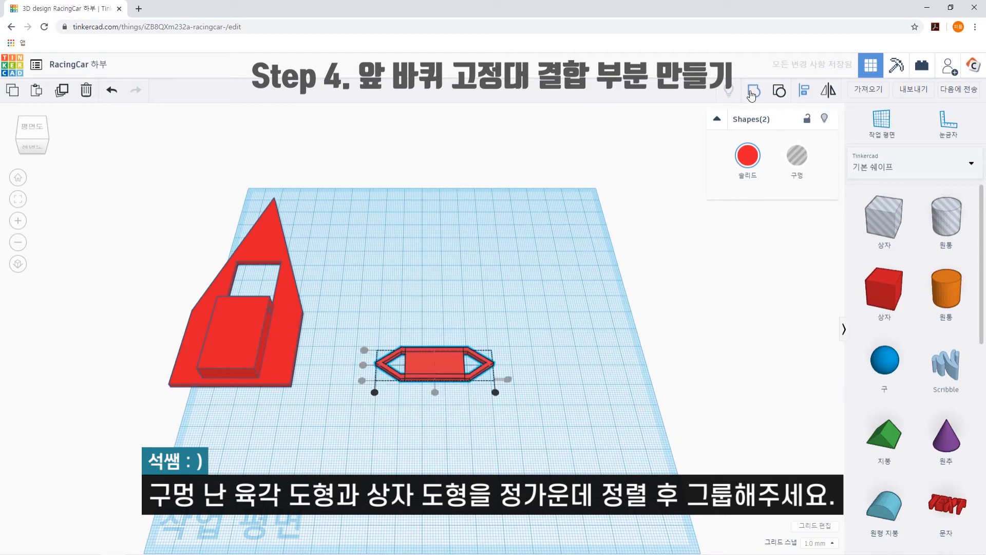
{"action": "left_click", "coordinate": [751, 95]}
{"action": "left_click", "coordinate": [569, 412]}
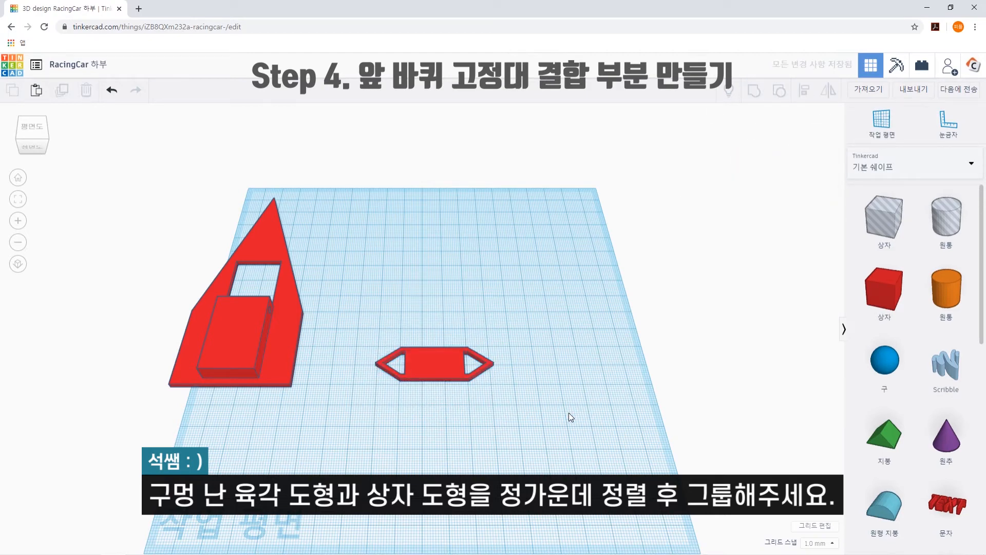
Reposition the hexagonal joint and the car body side by side, and place a ruler at the body's rear left corner.
{"action": "left_click_drag", "start_coordinate": [436, 368], "coordinate": [543, 274]}
{"action": "left_click", "coordinate": [473, 418]}
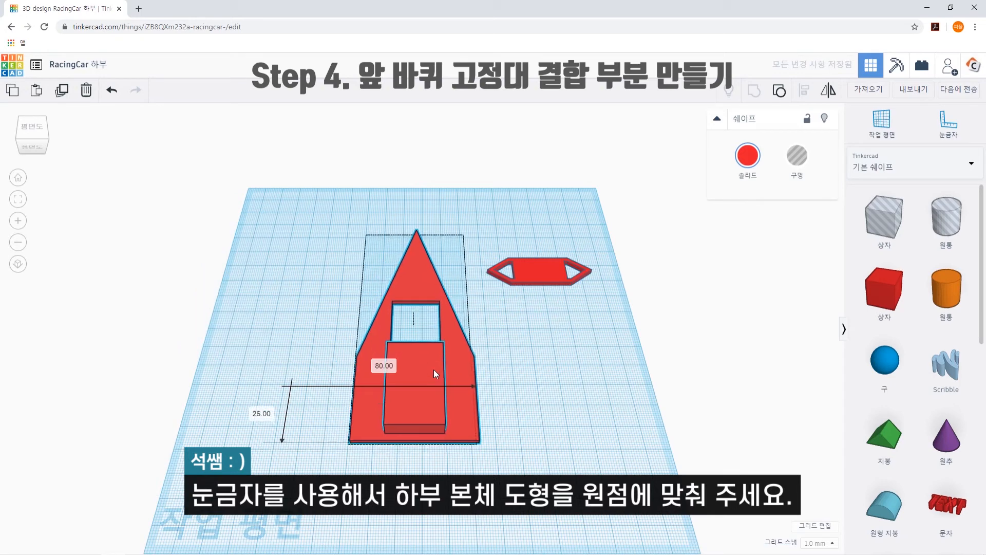
{"action": "key", "text": "r"}
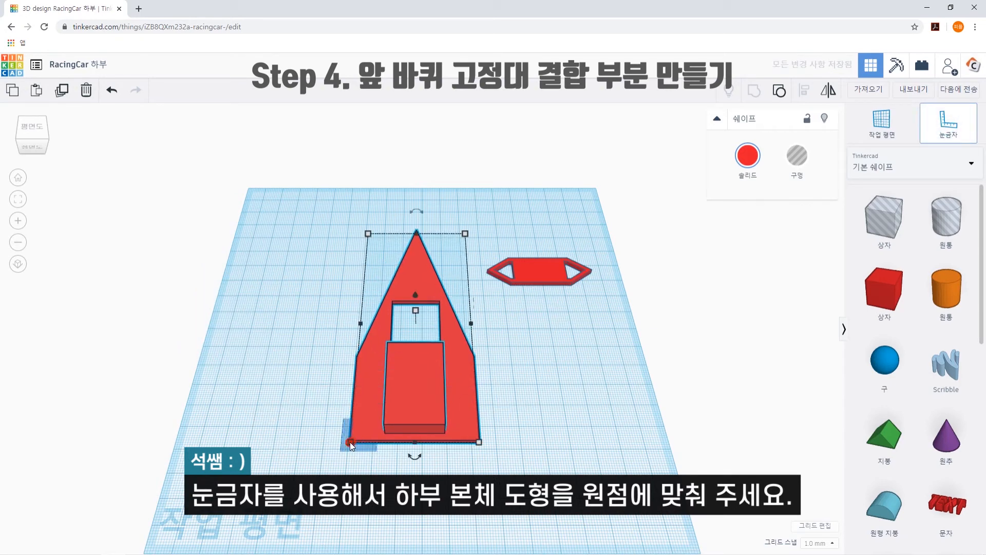
{"action": "left_click", "coordinate": [350, 441]}
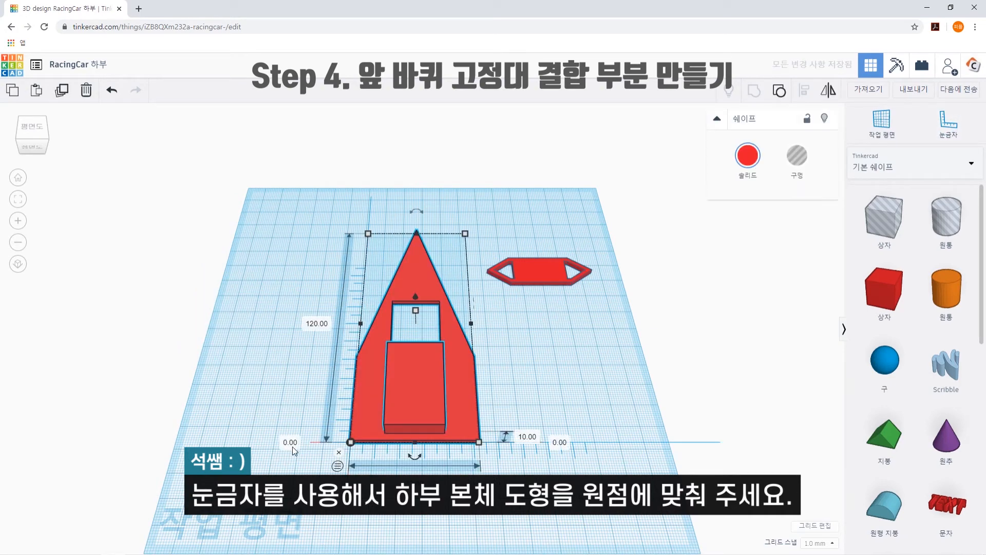
{"action": "left_click", "coordinate": [583, 396]}
Set the hexagonal joint's depth offset from the ruler origin to 78 mm.
{"action": "left_click", "coordinate": [548, 277]}
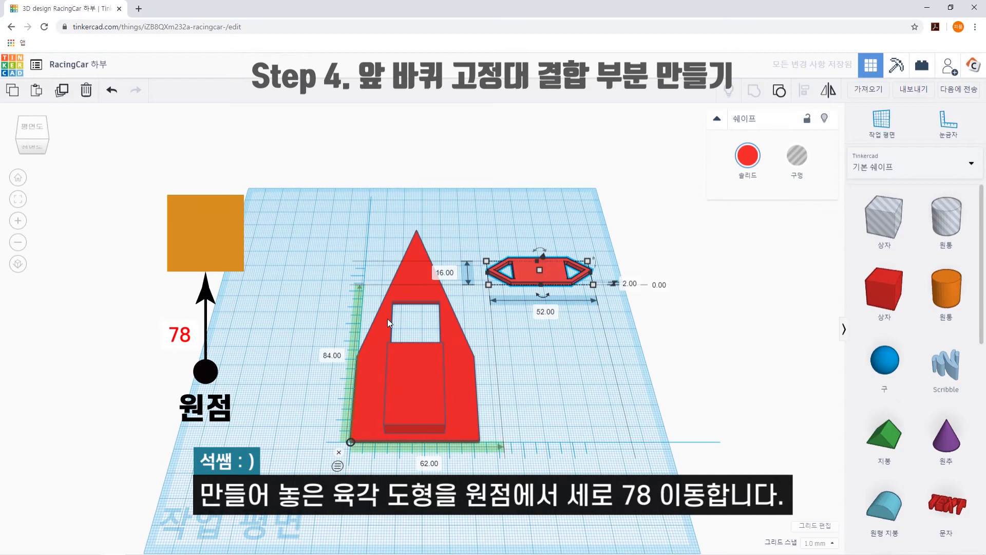
{"action": "left_click", "coordinate": [332, 355]}
{"action": "type", "text": "78"}
{"action": "key", "text": "Return"}
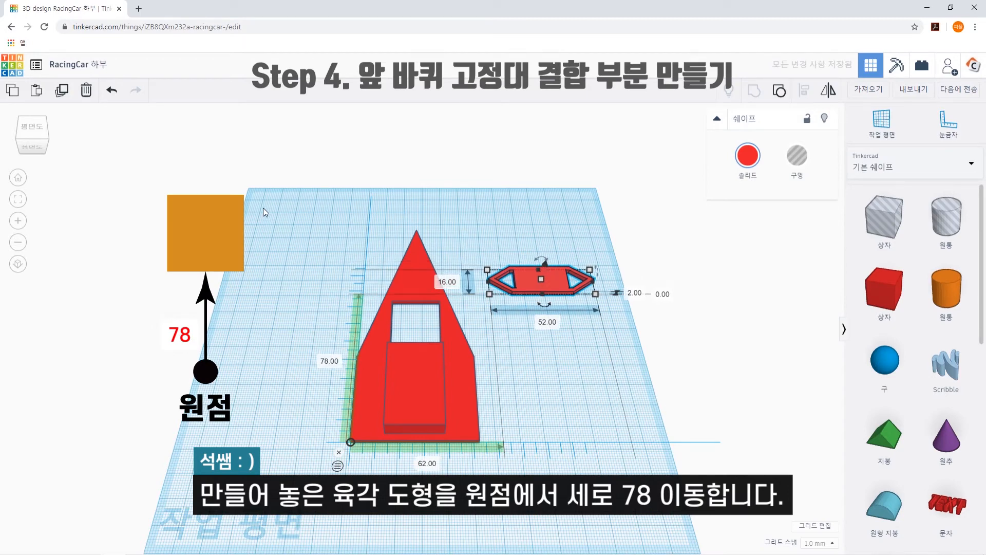
Center the hexagonal joint and the car body on each other in width.
{"action": "left_click_drag", "start_coordinate": [265, 212], "coordinate": [604, 465]}
{"action": "key", "text": "l"}
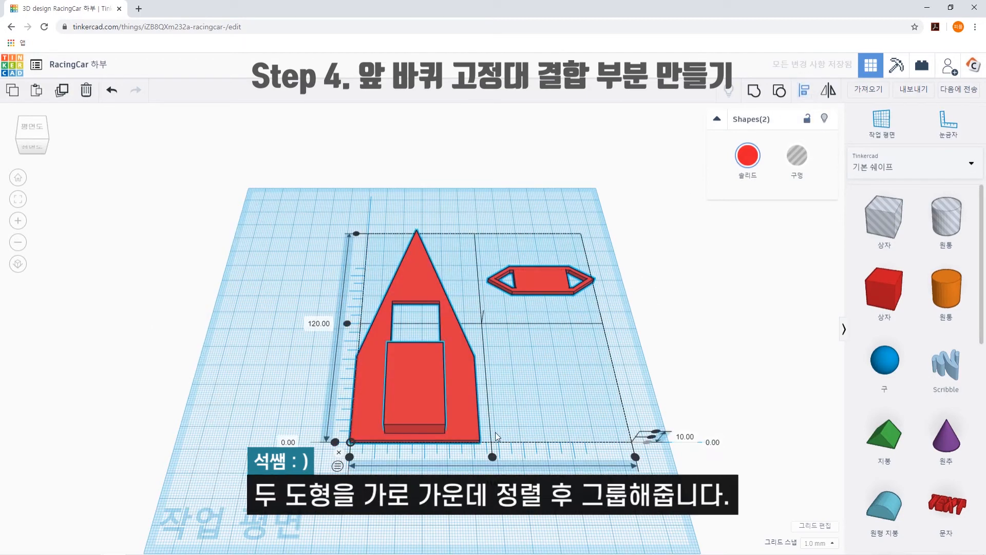
{"action": "left_click", "coordinate": [493, 459]}
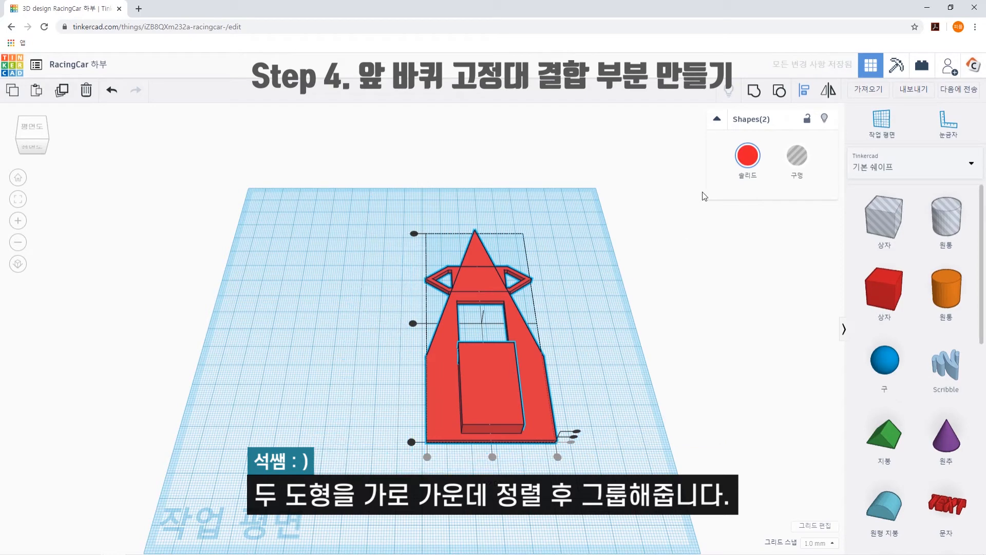
Group the hexagonal joint with the car body and move the result to the left side of the workplane.
{"action": "left_click", "coordinate": [755, 92]}
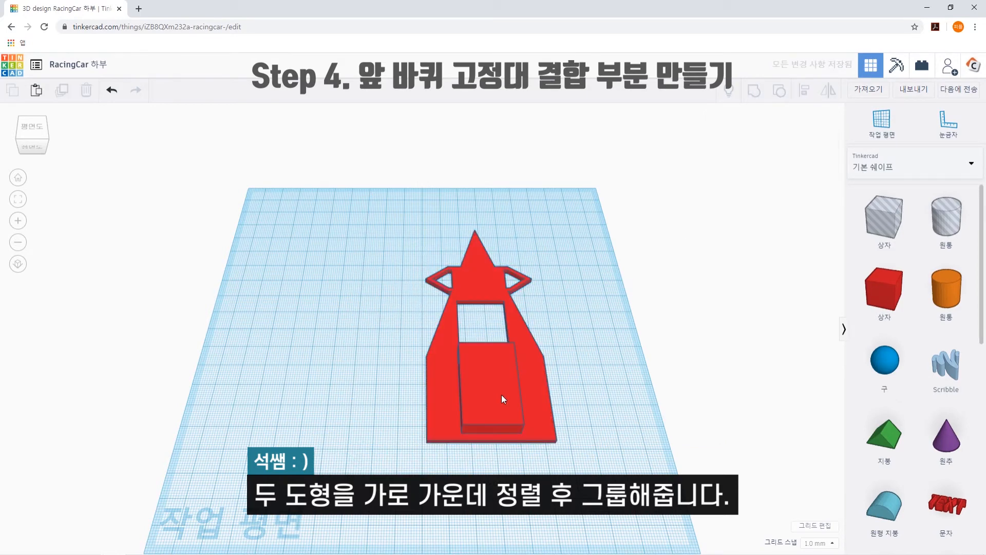
{"action": "left_click_drag", "start_coordinate": [501, 396], "coordinate": [288, 388]}
{"action": "left_click", "coordinate": [465, 428]}
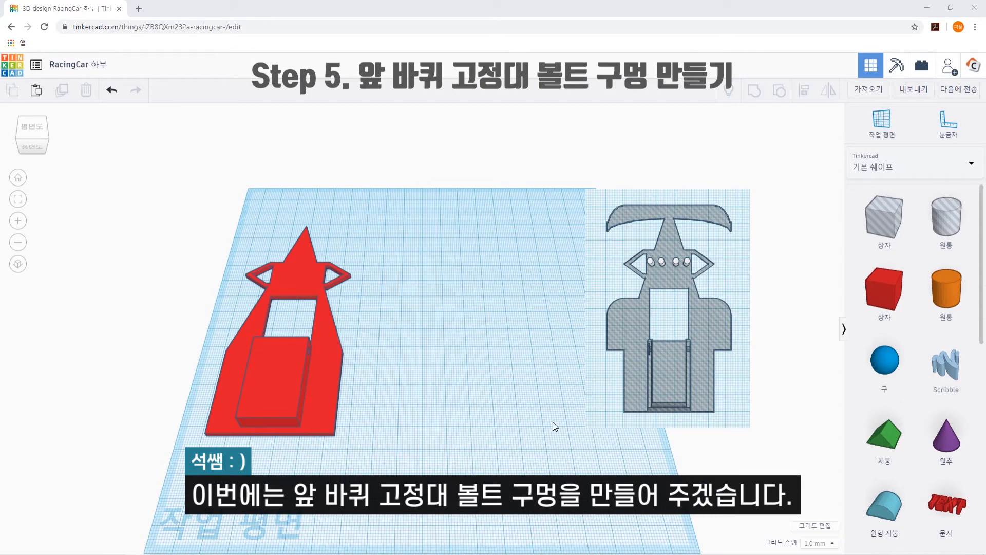
Add a hole cylinder beside the car body and size it 3 mm wide and 3 mm deep.
{"action": "left_click_drag", "start_coordinate": [947, 217], "coordinate": [441, 406]}
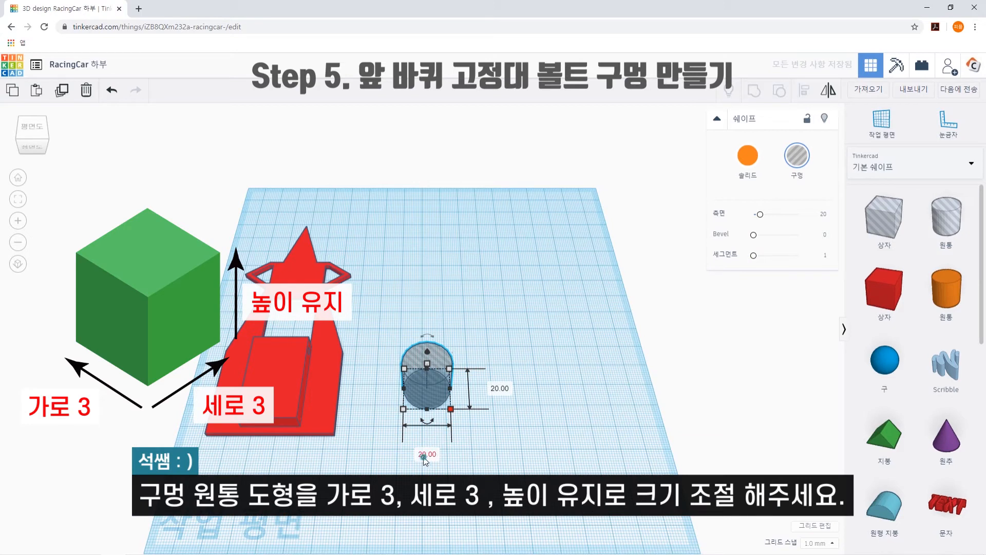
{"action": "left_click", "coordinate": [426, 455]}
{"action": "type", "text": "3"}
{"action": "key", "text": "Return"}
{"action": "left_click", "coordinate": [463, 389]}
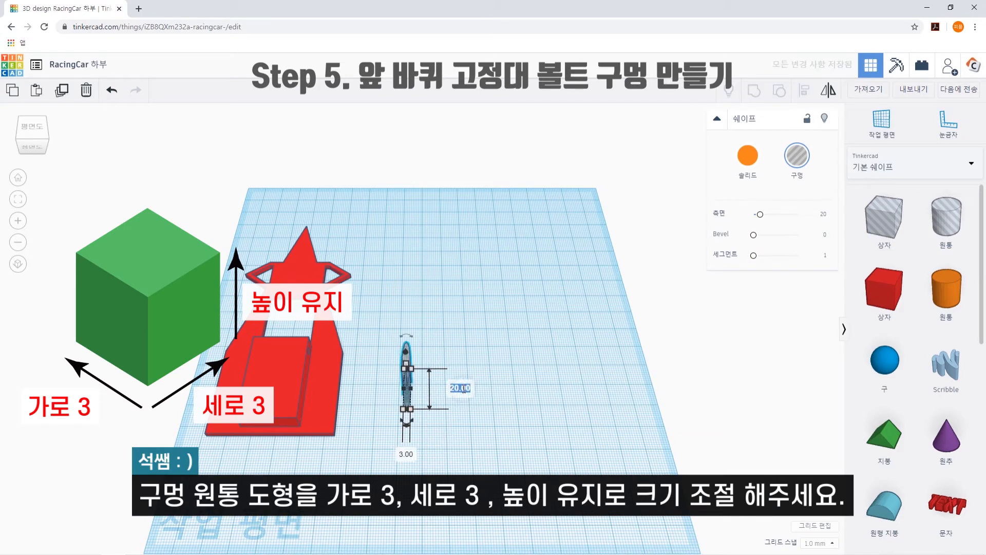
{"action": "key", "text": "Return"}
{"action": "left_click", "coordinate": [466, 439]}
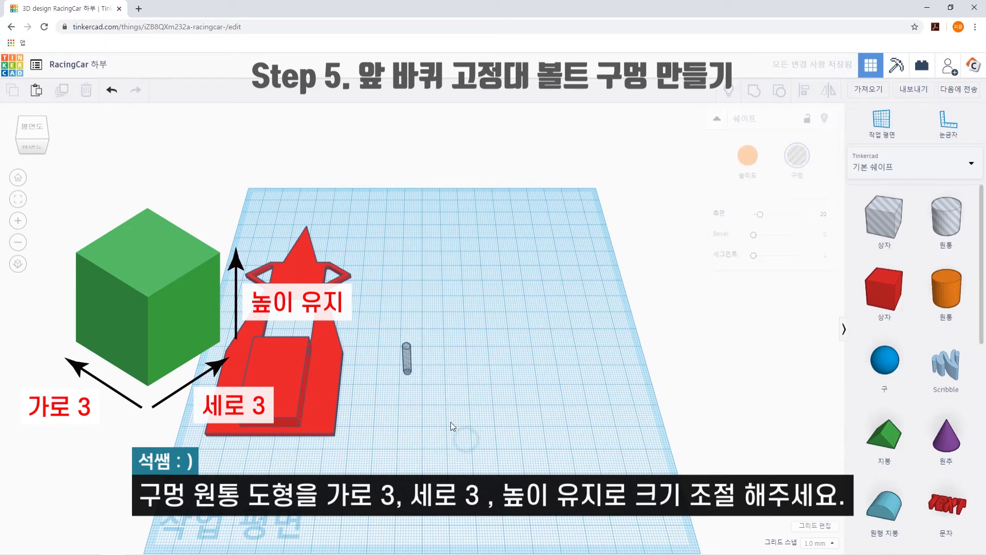
Duplicate the hole cylinder and place the copy a short distance to its right.
{"action": "left_click", "coordinate": [409, 368]}
{"action": "key", "text": "ctrl+c"}
{"action": "key", "text": "ctrl+v"}
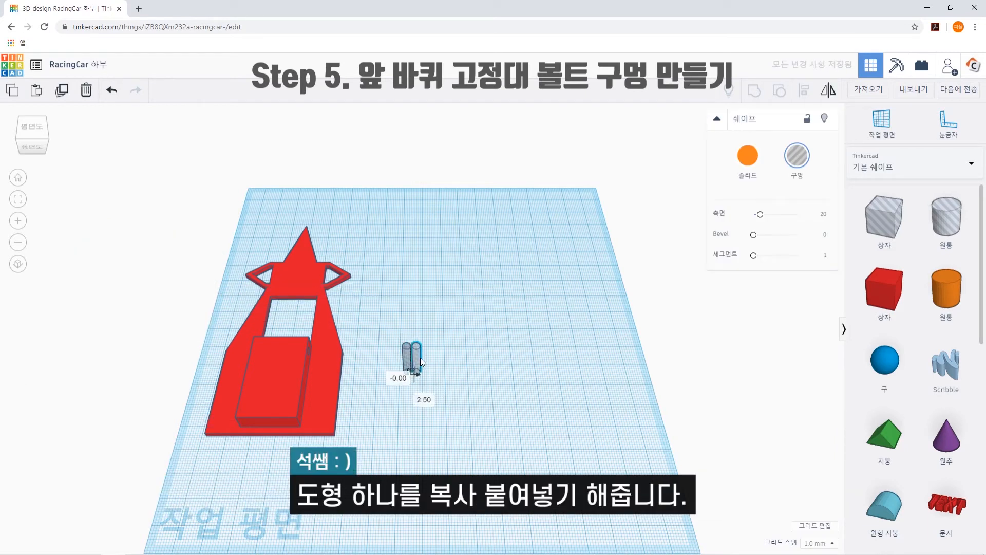
{"action": "left_click_drag", "start_coordinate": [420, 361], "coordinate": [432, 362]}
{"action": "left_click", "coordinate": [473, 375]}
Place a ruler by the two hole cylinders and set the left one's width and depth offsets from its origin to 0.
{"action": "key", "text": "r"}
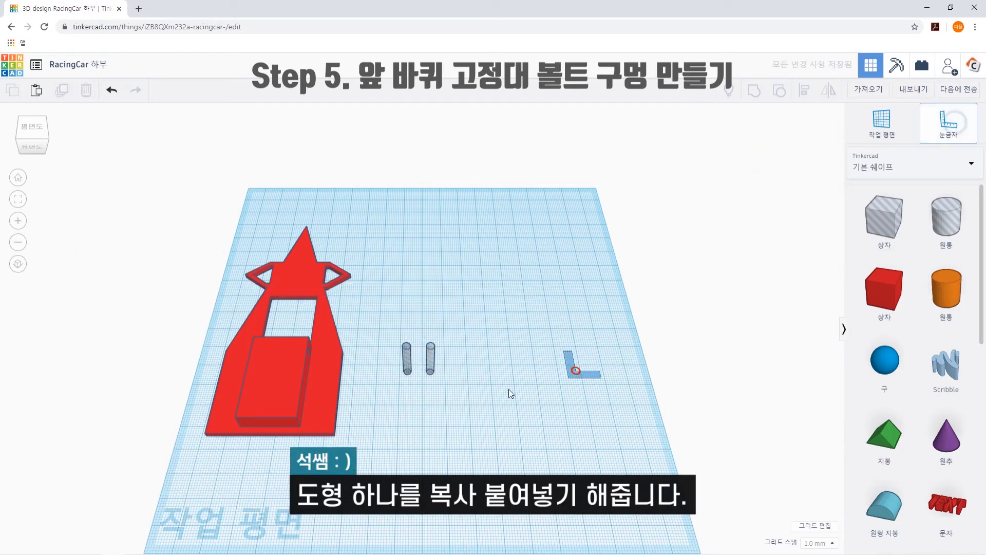
{"action": "left_click", "coordinate": [392, 396]}
{"action": "left_click", "coordinate": [409, 364]}
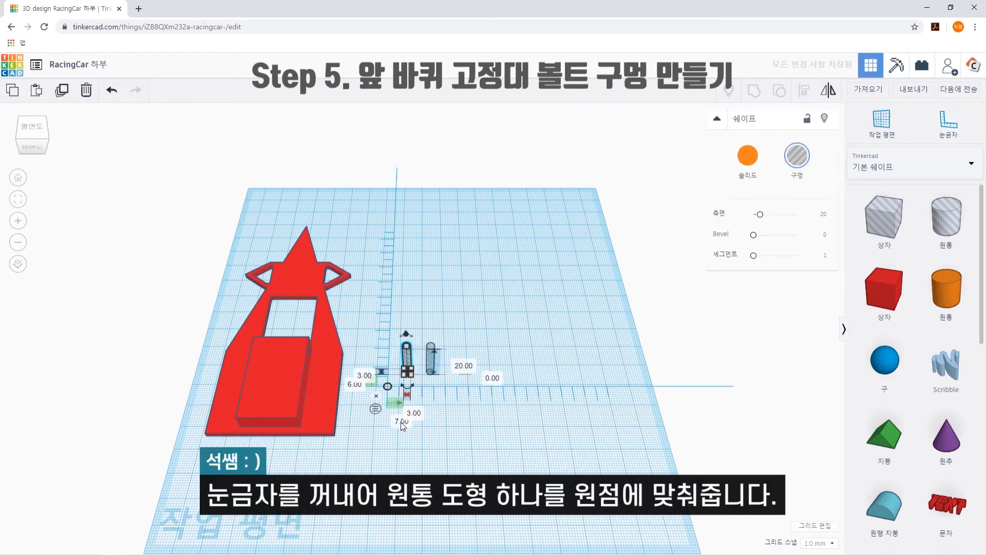
{"action": "key", "text": "Return"}
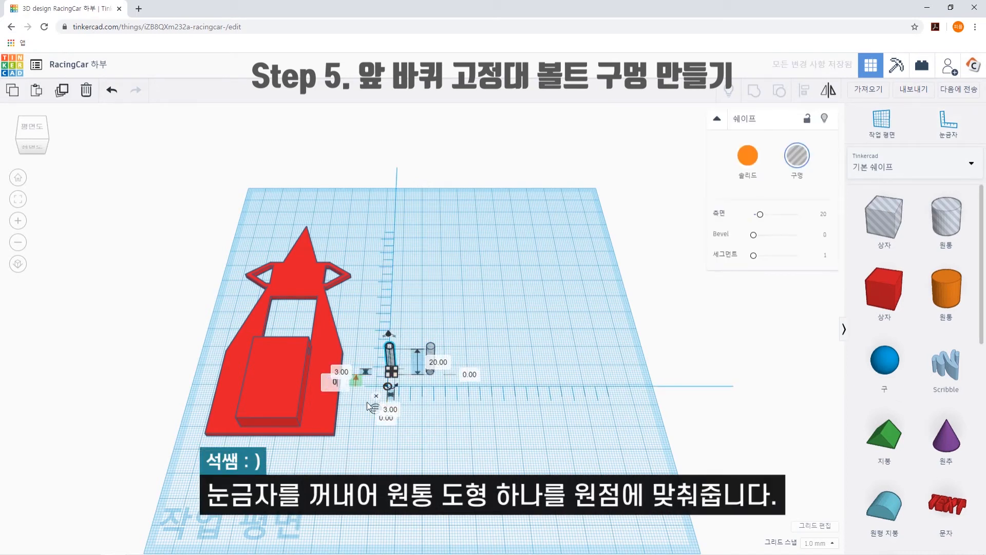
{"action": "key", "text": "Return"}
Set the right hole cylinder's offsets from the ruler origin to 6 mm widthwise and 0 mm depthwise.
{"action": "left_click", "coordinate": [431, 457]}
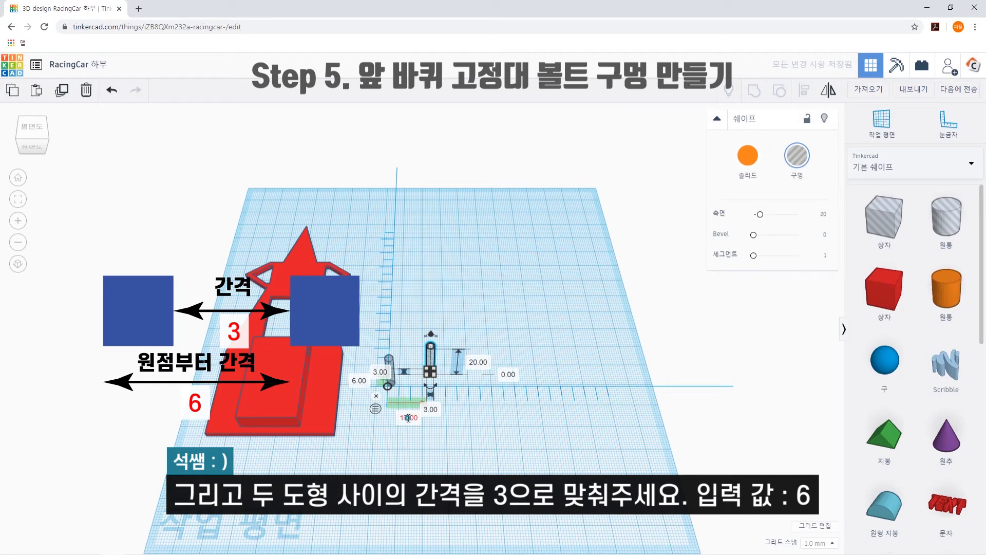
{"action": "type", "text": "6"}
{"action": "key", "text": "Return"}
{"action": "left_click", "coordinate": [345, 382]}
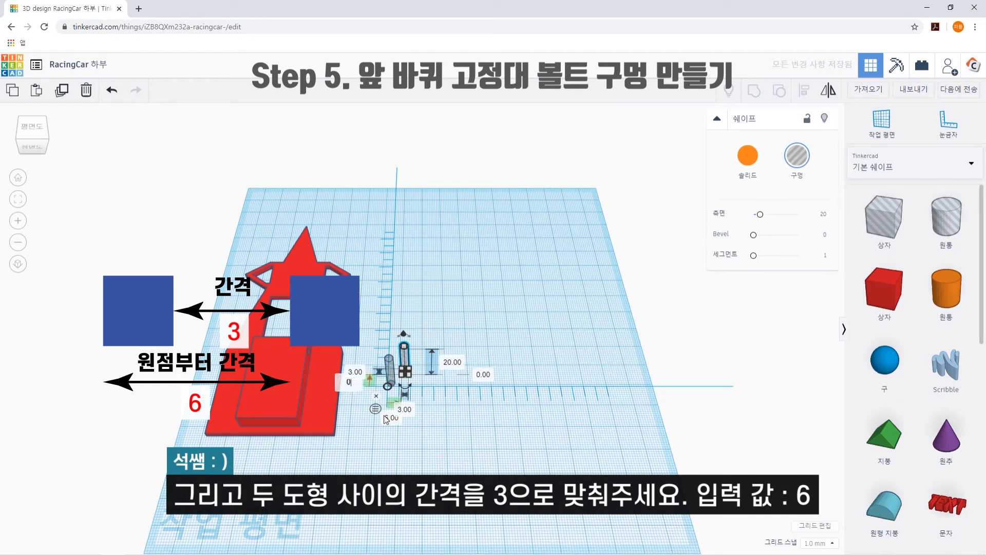
{"action": "key", "text": "Return"}
Remove the ruler and group the two hole cylinders.
{"action": "left_click", "coordinate": [376, 396]}
{"action": "left_click_drag", "start_coordinate": [374, 354], "coordinate": [454, 397]}
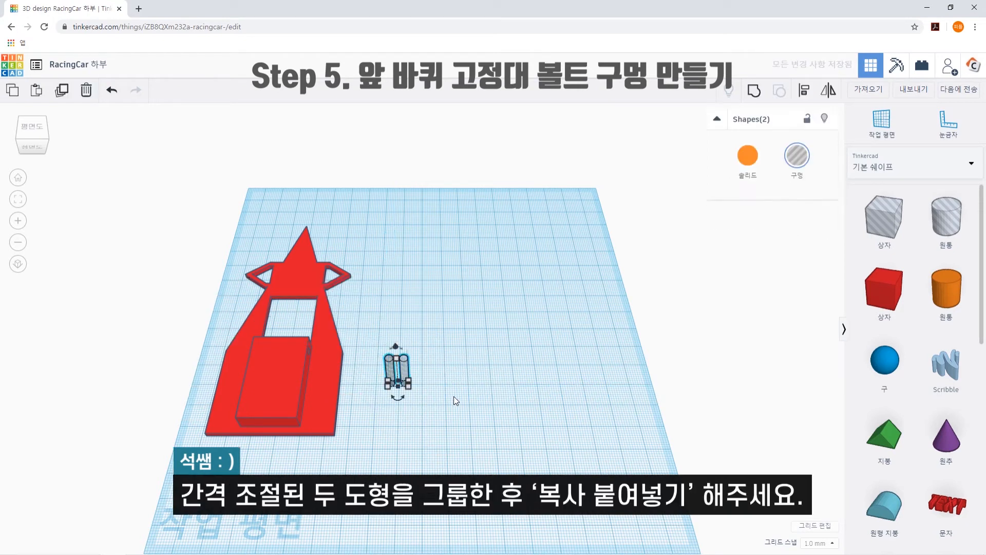
{"action": "left_click", "coordinate": [756, 96]}
{"action": "left_click", "coordinate": [486, 375]}
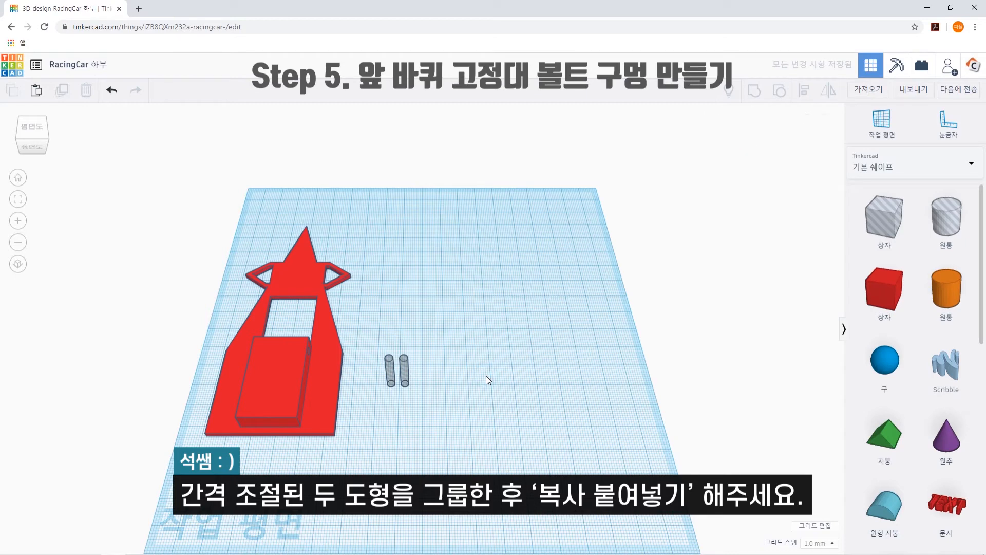
Duplicate the grouped pair of hole cylinders and move the copy to the right of the original.
{"action": "left_click", "coordinate": [409, 371]}
{"action": "key", "text": "ctrl+c"}
{"action": "key", "text": "ctrl+v"}
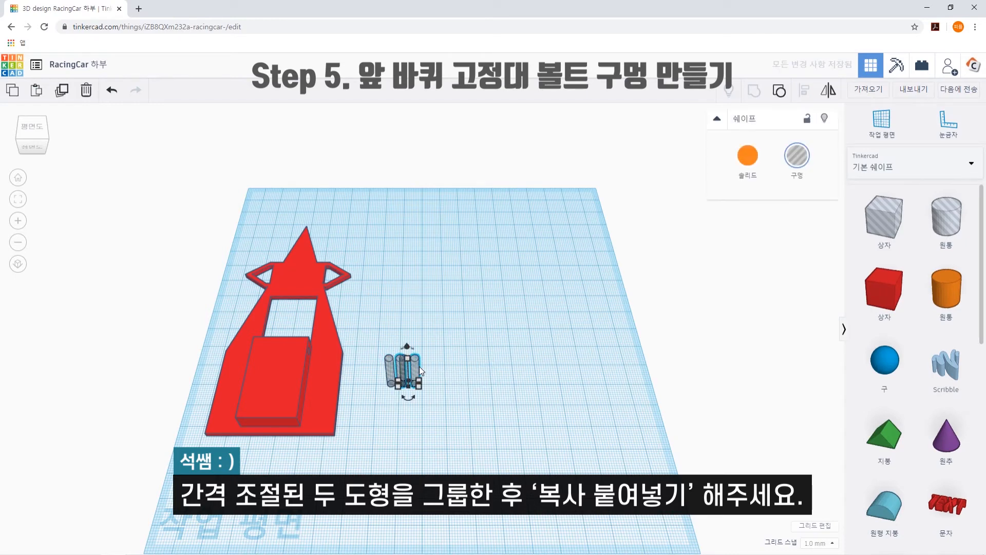
{"action": "left_click_drag", "start_coordinate": [419, 365], "coordinate": [493, 369]}
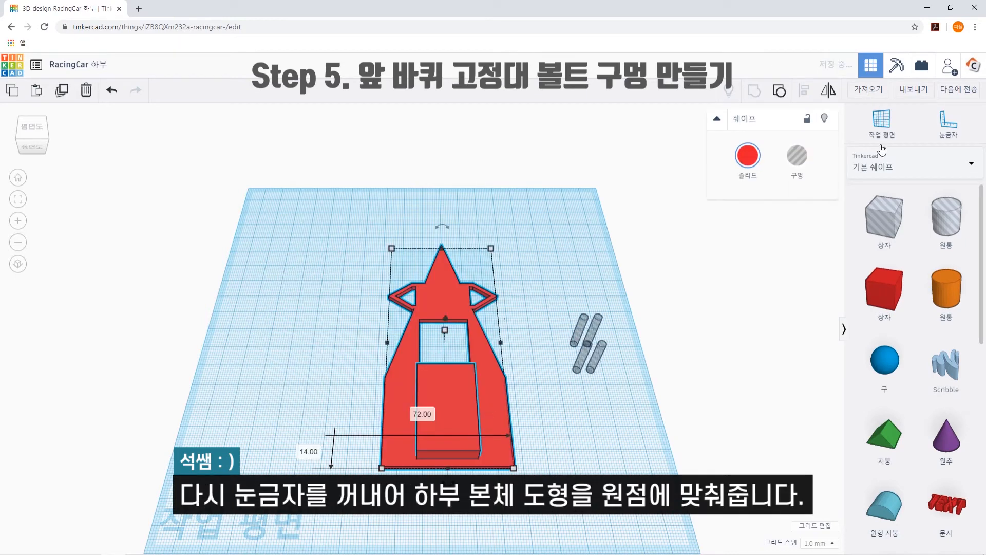
Place a ruler with its origin on the left corner of the car body's wide rear end.
{"action": "left_click", "coordinate": [948, 121]}
{"action": "left_click", "coordinate": [382, 468]}
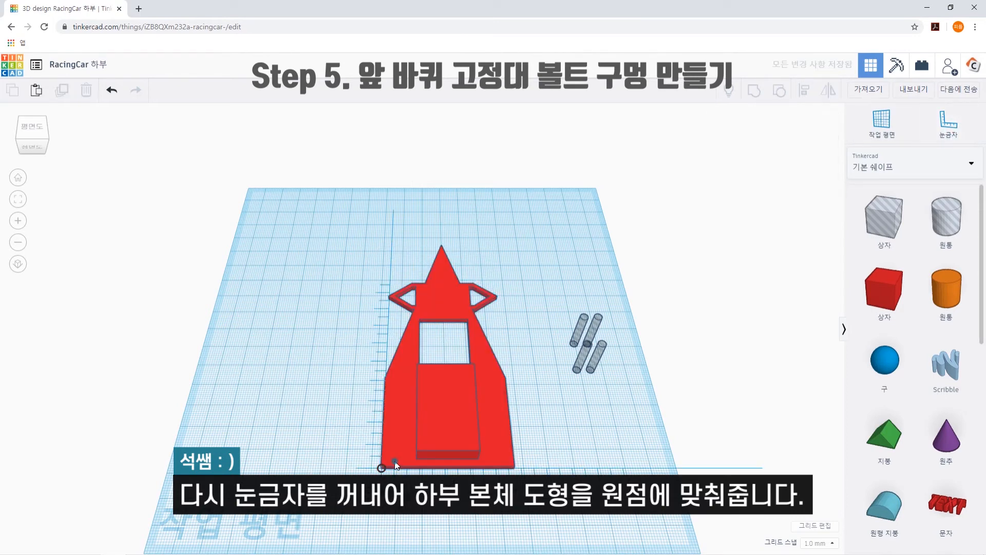
{"action": "left_click", "coordinate": [396, 465]}
Move one grouped pair of hole cylinders onto the body, 14.5 mm widthwise and 85 mm lengthwise from the ruler origin.
{"action": "left_click", "coordinate": [579, 355]}
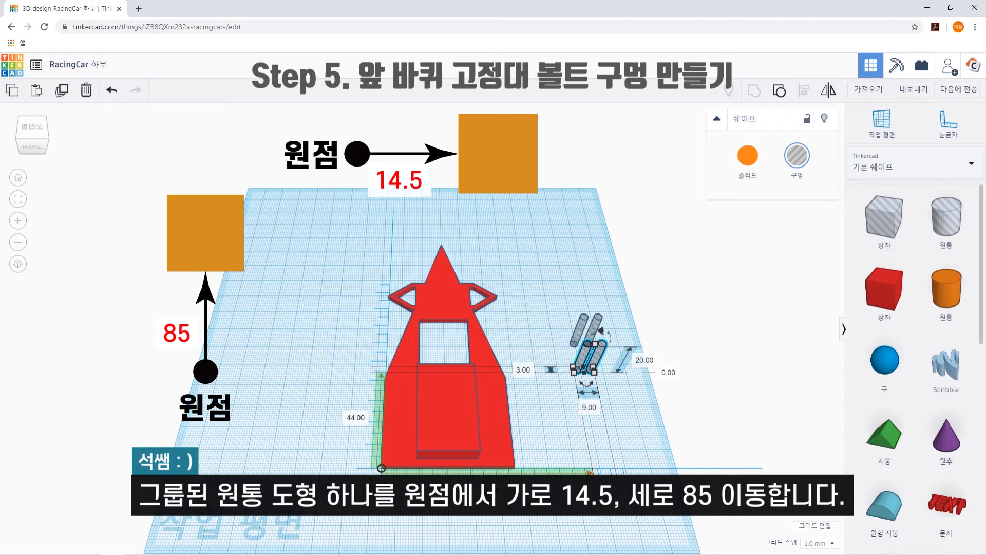
{"action": "left_click_drag", "start_coordinate": [586, 357], "coordinate": [428, 357]}
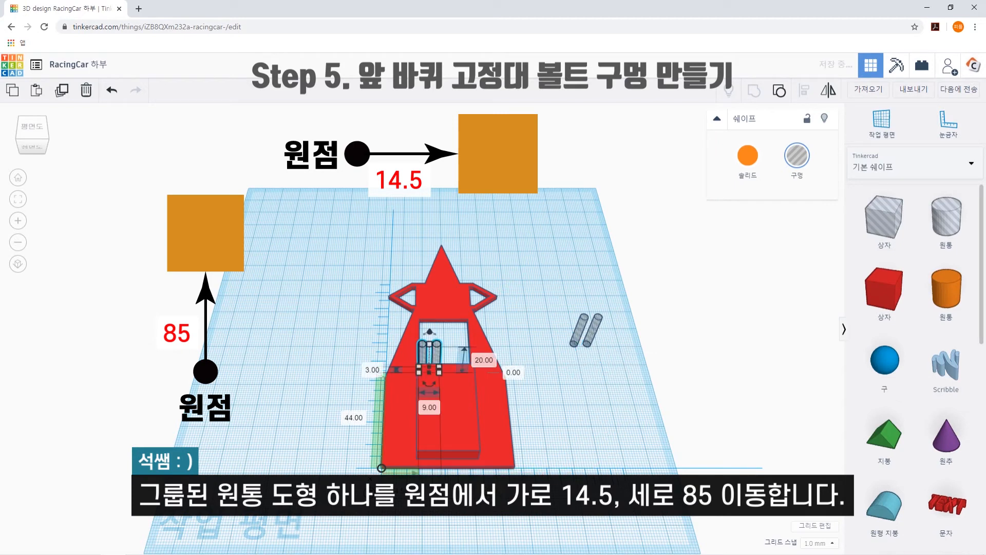
{"action": "left_click", "coordinate": [354, 418]}
{"action": "type", "text": "85"}
{"action": "key", "text": "Return"}
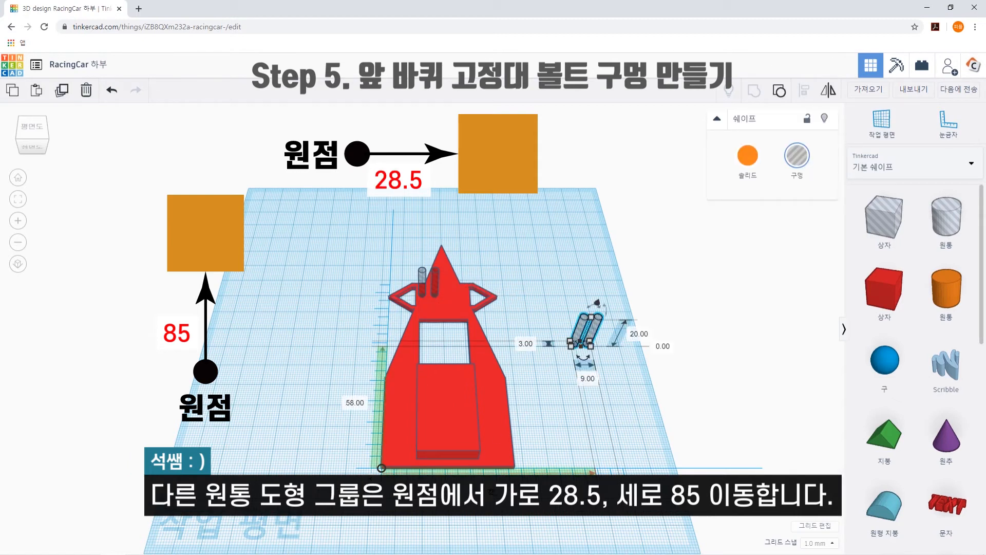
Move the other grouped pair of hole cylinders to 28.5 mm widthwise and 85 mm lengthwise from the ruler origin.
{"action": "left_click_drag", "start_coordinate": [586, 329], "coordinate": [460, 328]}
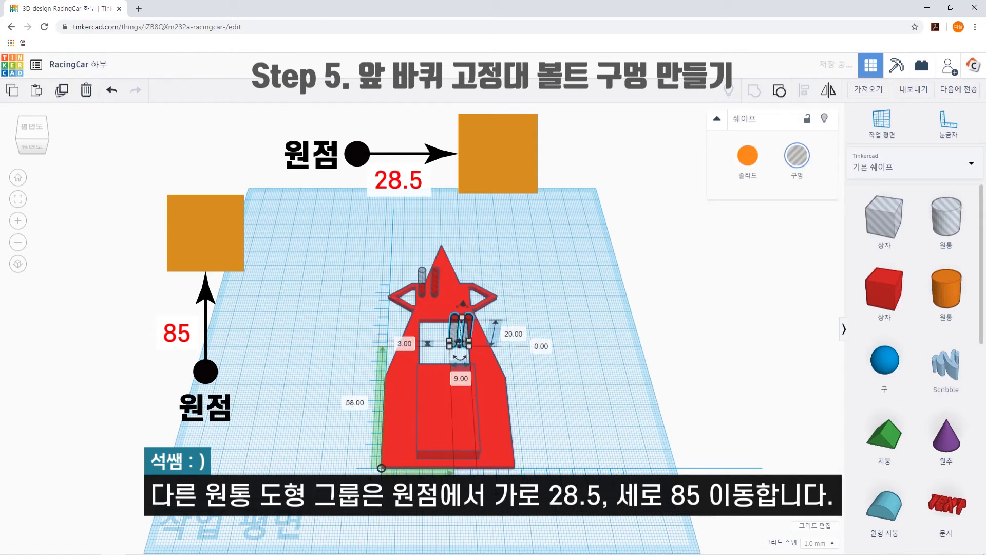
{"action": "left_click", "coordinate": [356, 403]}
{"action": "type", "text": "85"}
{"action": "key", "text": "Return"}
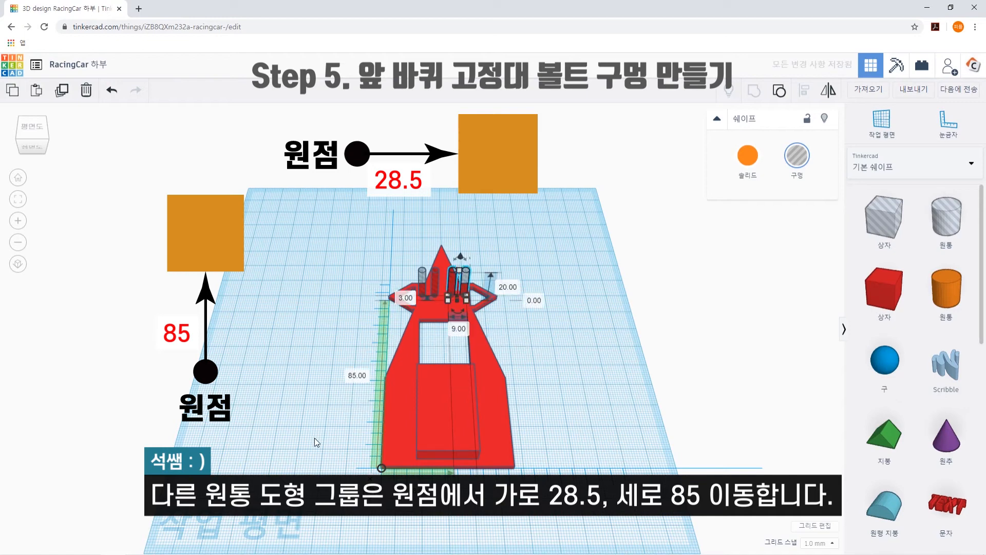
Group the car body with both hole pairs to cut the bolt holes, and move the body to the workplane's left side.
{"action": "left_click_drag", "start_coordinate": [357, 226], "coordinate": [537, 465]}
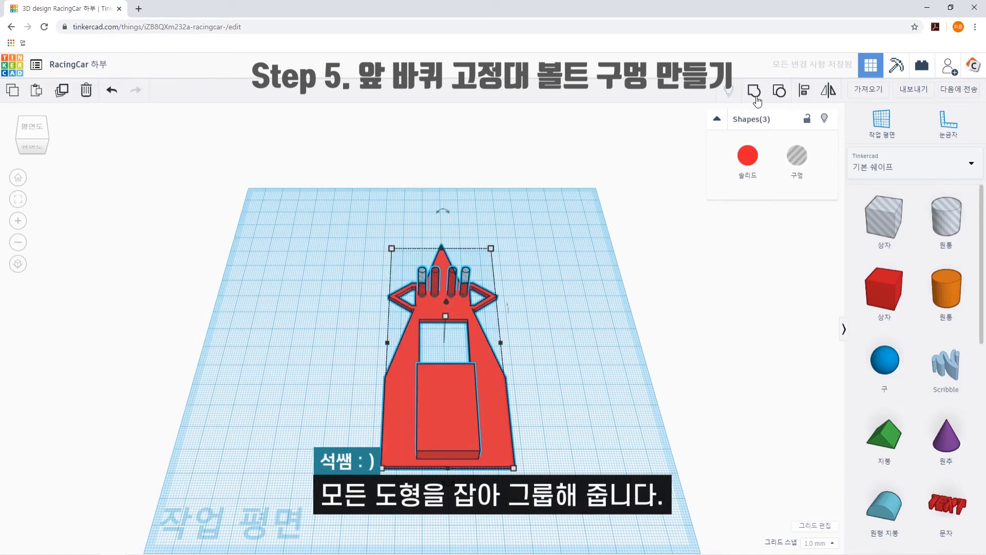
{"action": "key", "text": "ctrl+g"}
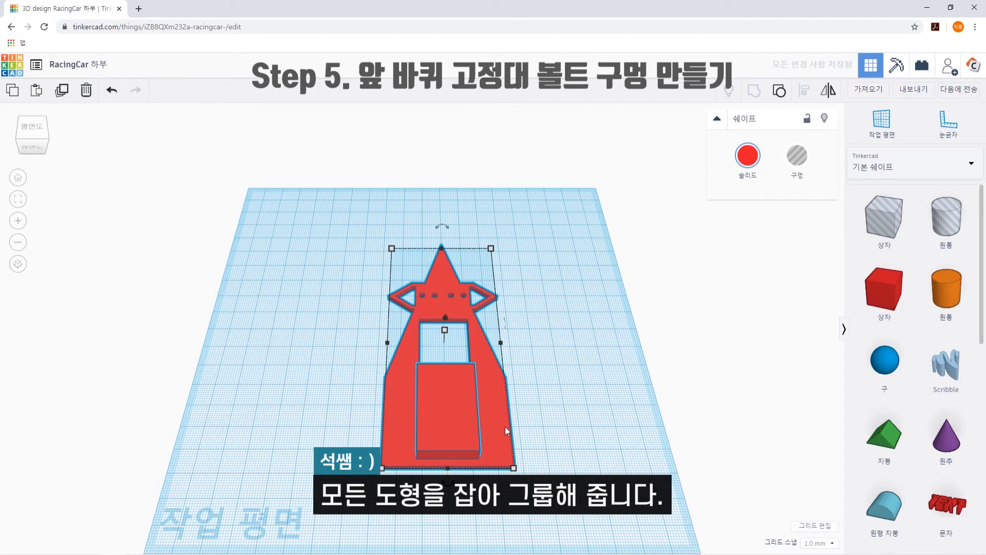
{"action": "left_click_drag", "start_coordinate": [504, 426], "coordinate": [283, 377]}
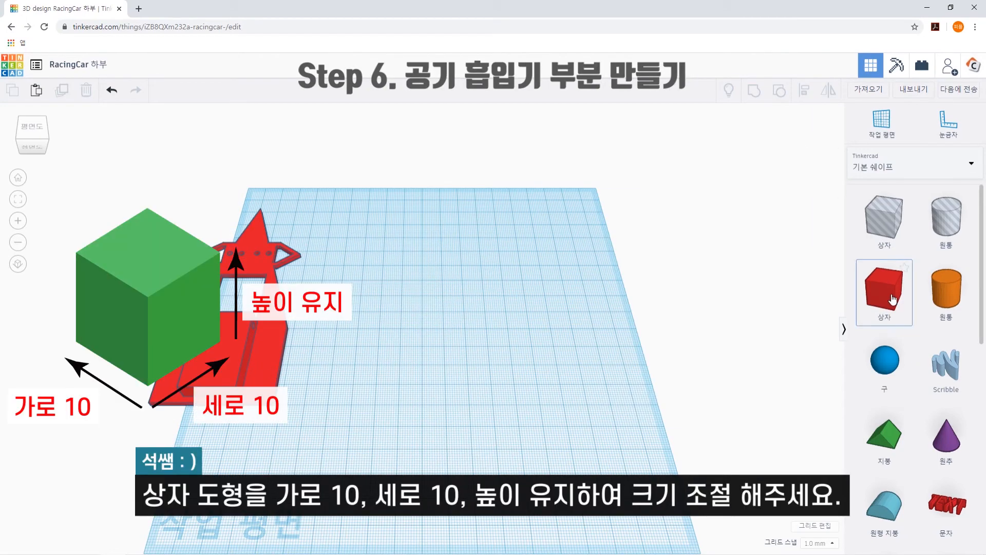
Add a solid box to the middle of the workplane and set its width and length to 10 mm.
{"action": "left_click_drag", "start_coordinate": [893, 300], "coordinate": [452, 377]}
{"action": "left_click", "coordinate": [430, 419]}
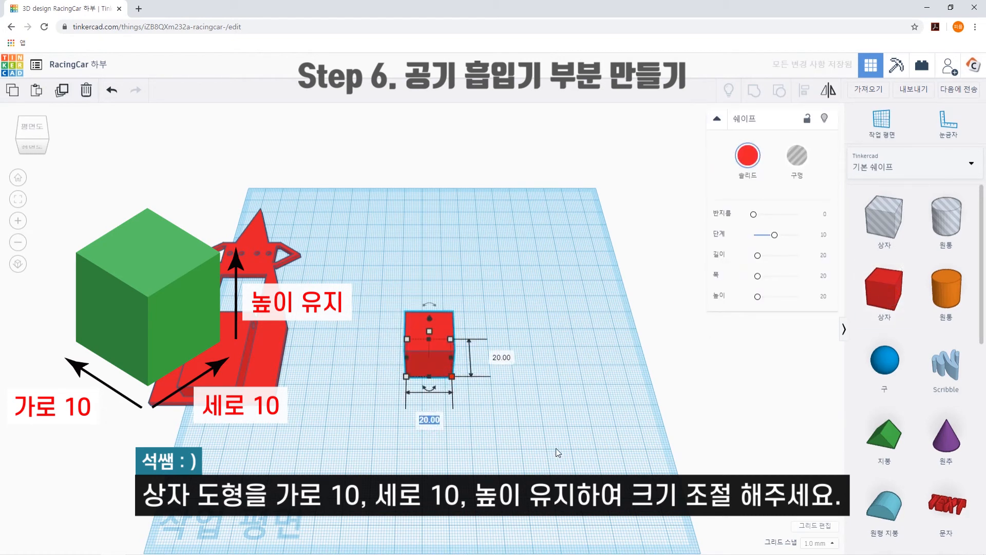
{"action": "type", "text": "10"}
{"action": "key", "text": "Return"}
{"action": "left_click", "coordinate": [480, 357]}
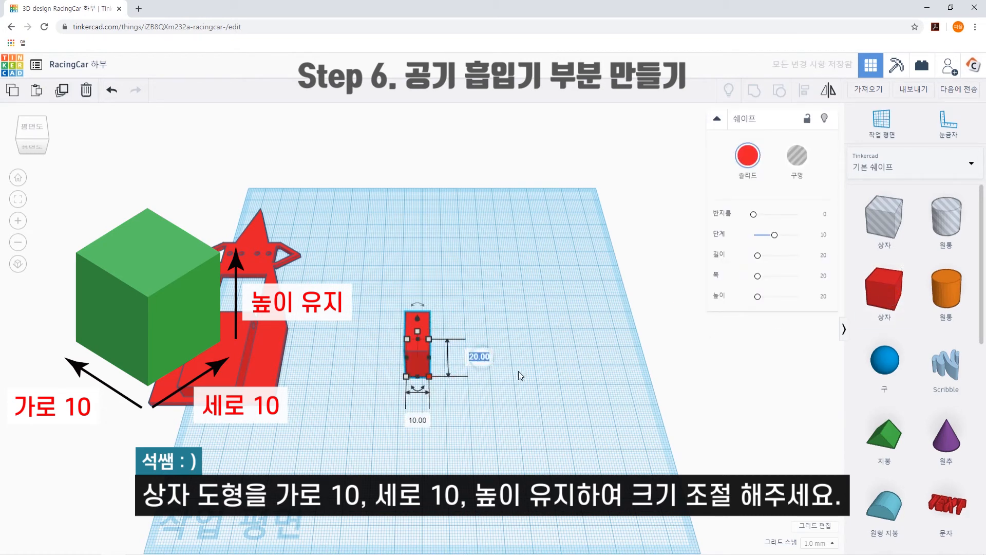
{"action": "type", "text": "10"}
{"action": "key", "text": "Return"}
{"action": "left_click", "coordinate": [525, 412]}
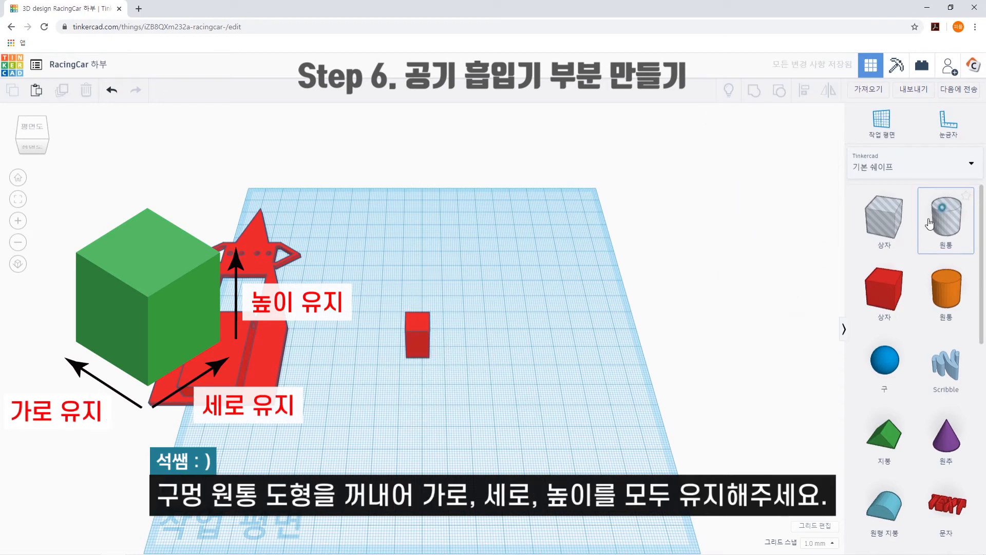
Add a hole cylinder at its default size and align it with the small box along their left and back edges.
{"action": "left_click_drag", "start_coordinate": [946, 219], "coordinate": [494, 381]}
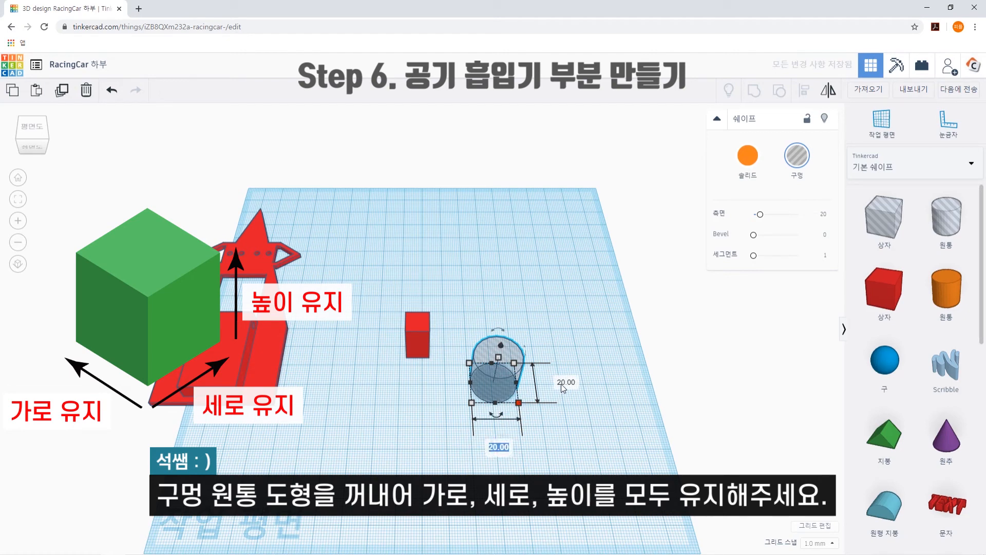
{"action": "left_click_drag", "start_coordinate": [472, 389], "coordinate": [542, 429]}
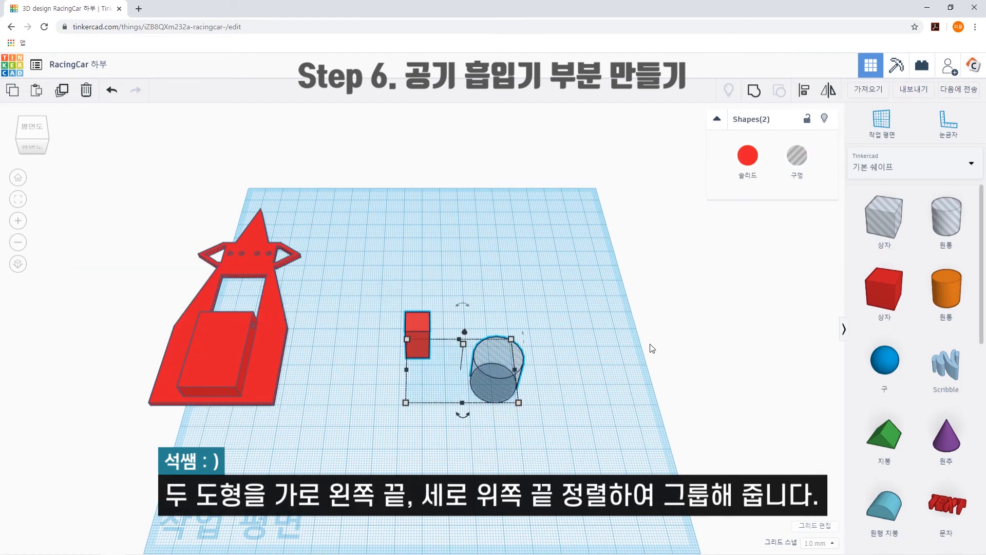
{"action": "left_click", "coordinate": [805, 91]}
{"action": "left_click", "coordinate": [462, 415]}
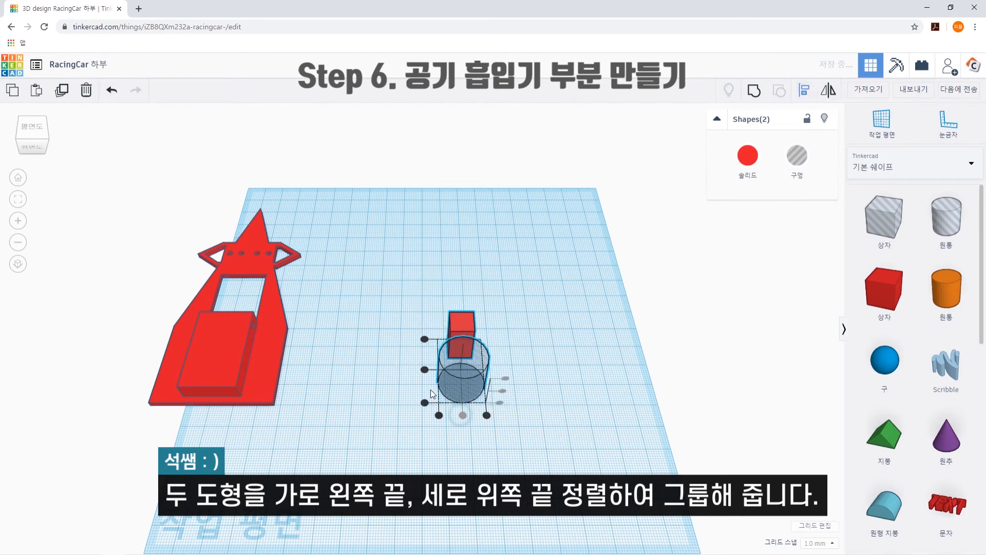
{"action": "left_click", "coordinate": [438, 415]}
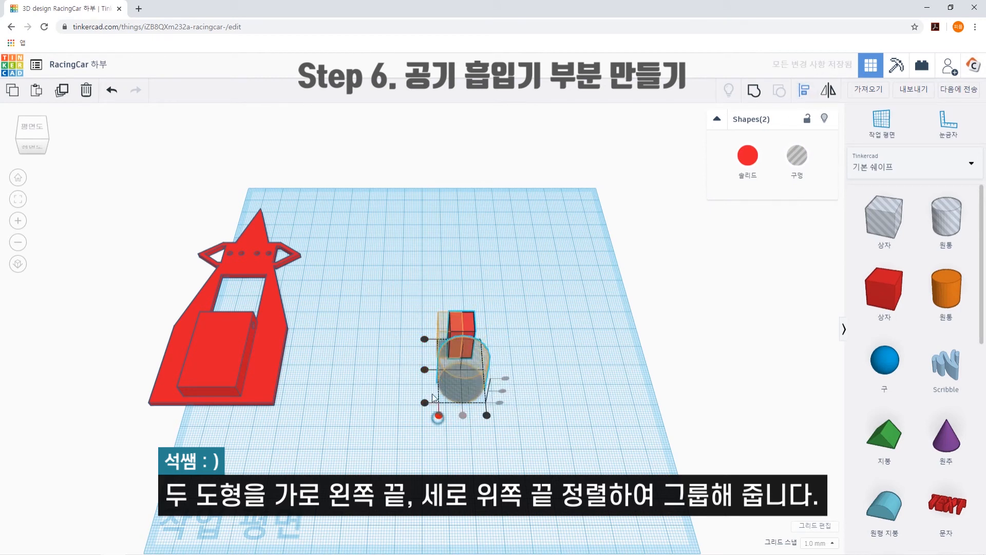
{"action": "left_click", "coordinate": [424, 339]}
{"action": "left_click", "coordinate": [444, 438]}
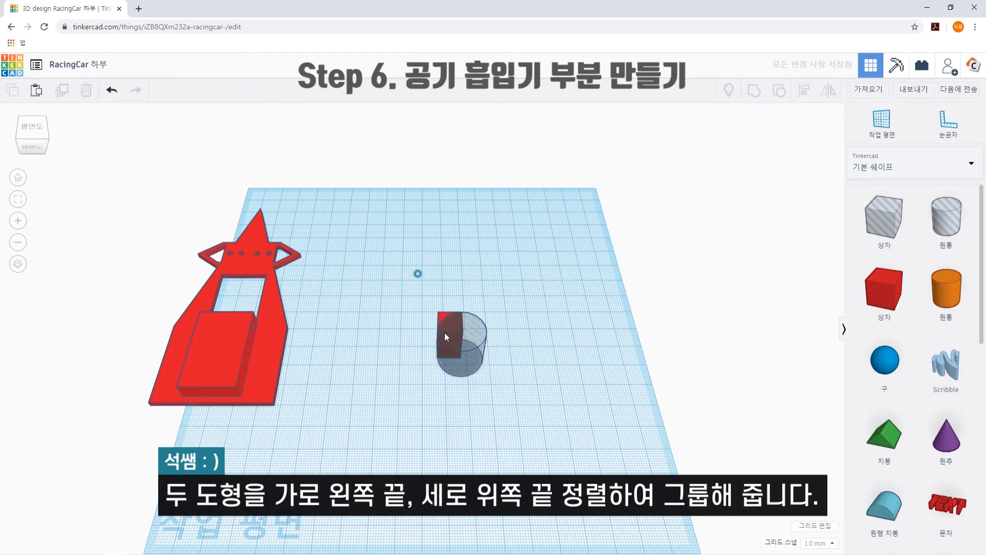
Group the small box with the hole cylinder to cut it, and move the remaining corner piece toward the car body.
{"action": "left_click_drag", "start_coordinate": [418, 272], "coordinate": [516, 403]}
{"action": "left_click", "coordinate": [754, 97]}
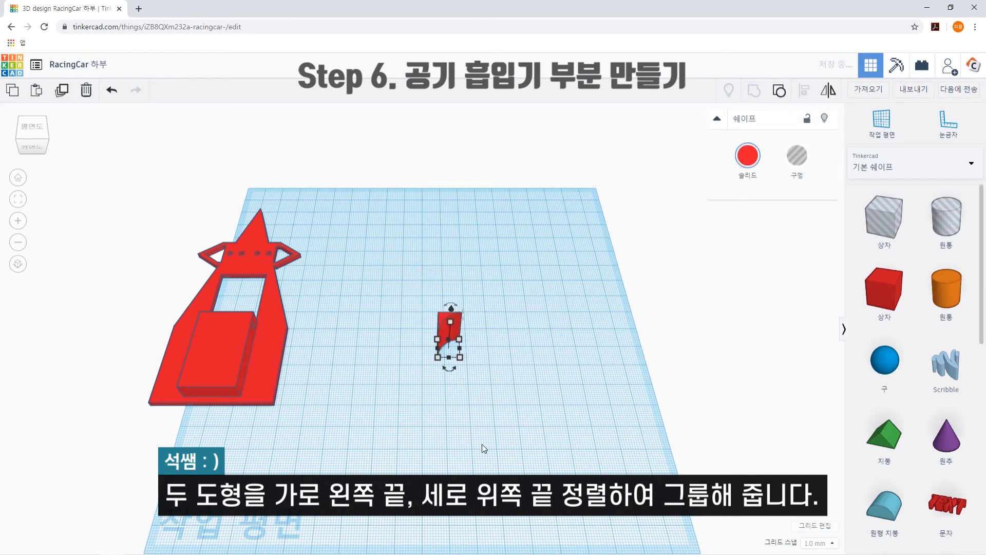
{"action": "left_click_drag", "start_coordinate": [461, 350], "coordinate": [375, 321]}
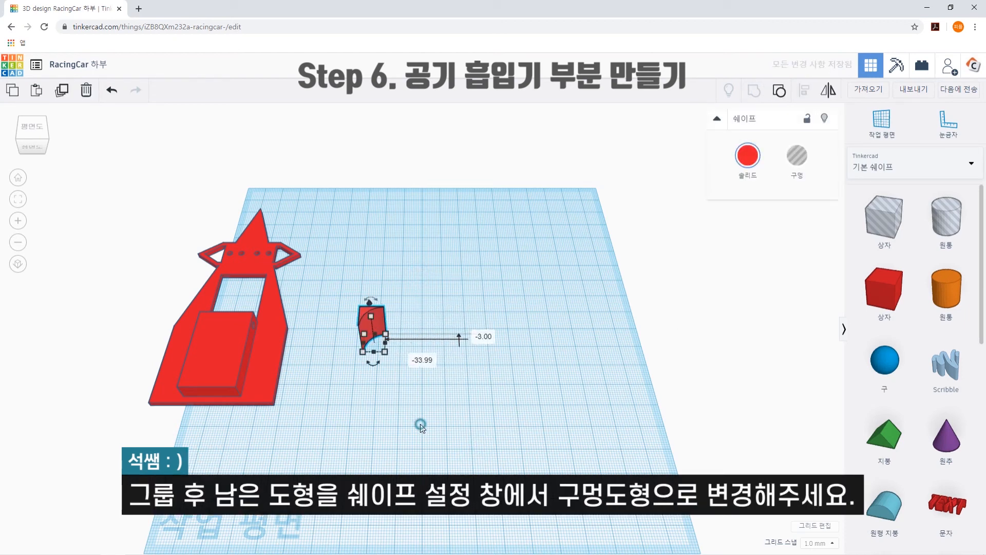
Change the curved corner piece from a solid into a hole.
{"action": "left_click", "coordinate": [686, 337]}
{"action": "left_click", "coordinate": [378, 333]}
{"action": "left_click", "coordinate": [799, 156]}
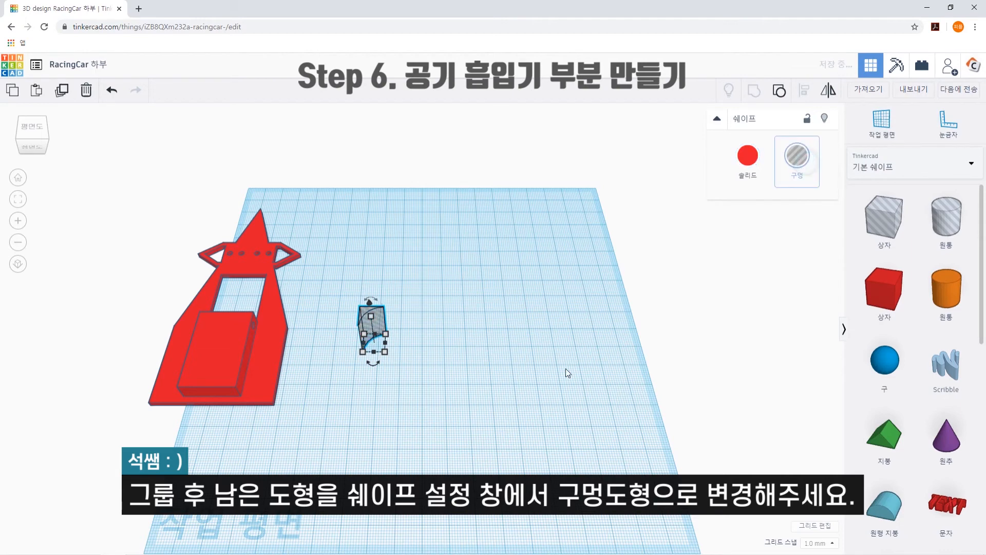
{"action": "left_click", "coordinate": [529, 377]}
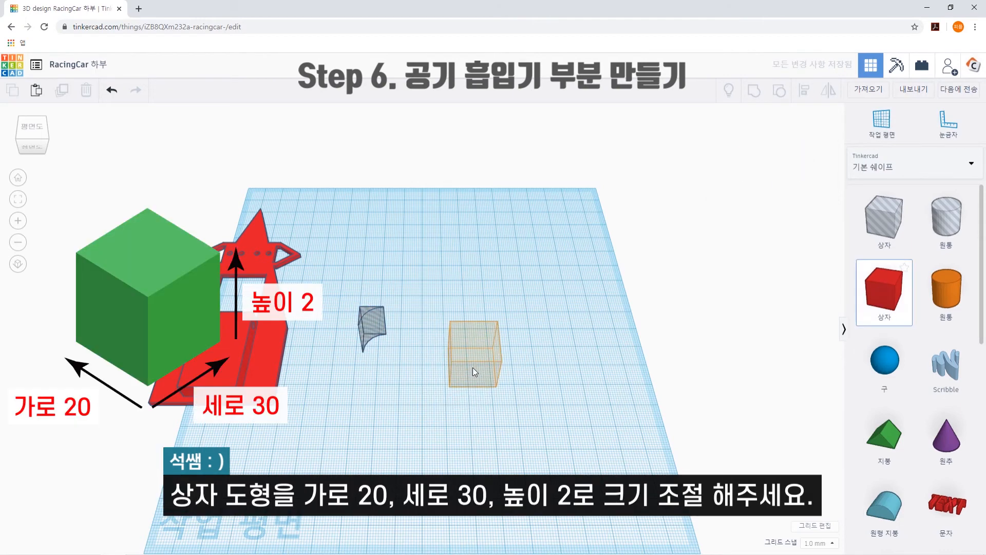
Add a solid box beside the corner piece and size it 20 mm wide, 30 mm long and 2 mm high.
{"action": "left_click", "coordinate": [477, 369]}
{"action": "left_click", "coordinate": [503, 390]}
{"action": "left_click", "coordinate": [484, 435]}
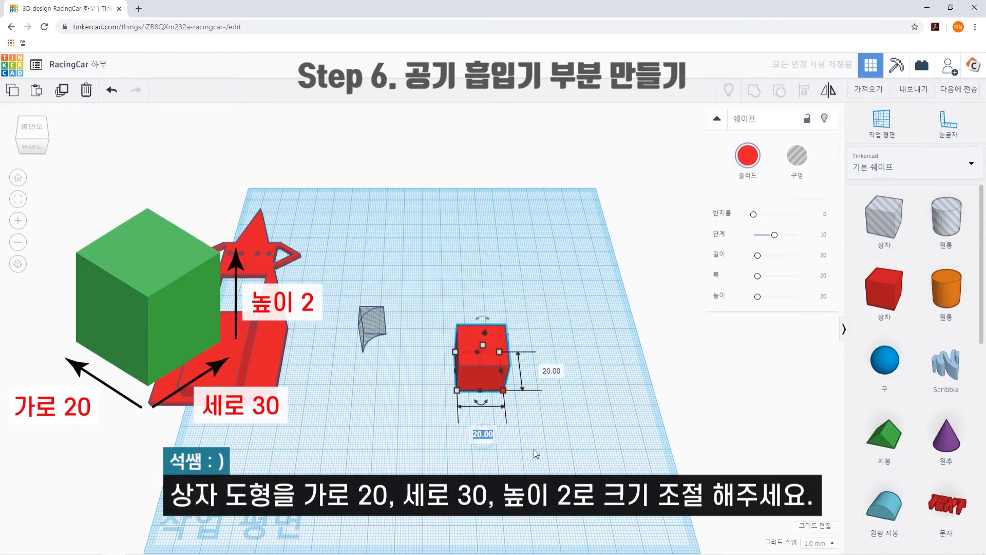
{"action": "type", "text": "20"}
{"action": "left_click", "coordinate": [551, 371]}
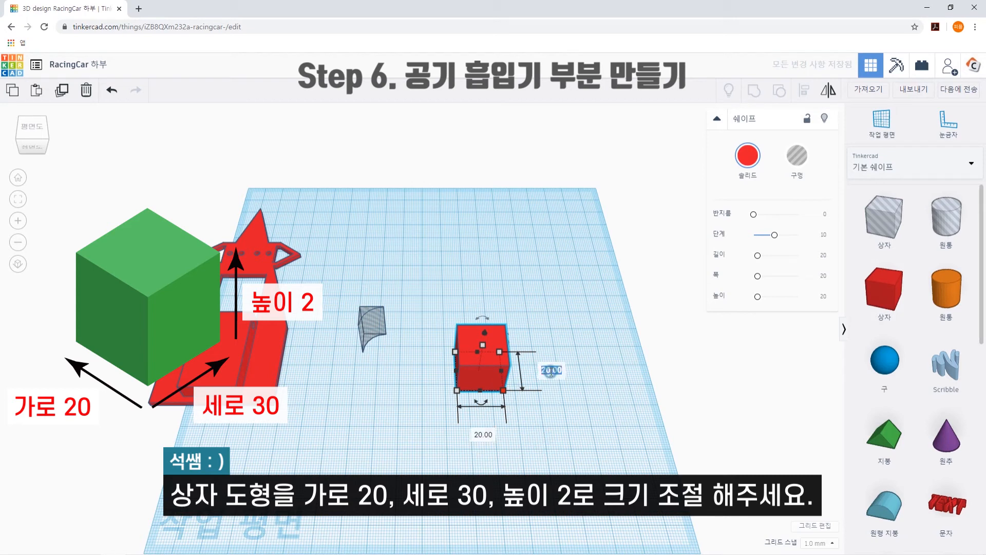
{"action": "type", "text": "30"}
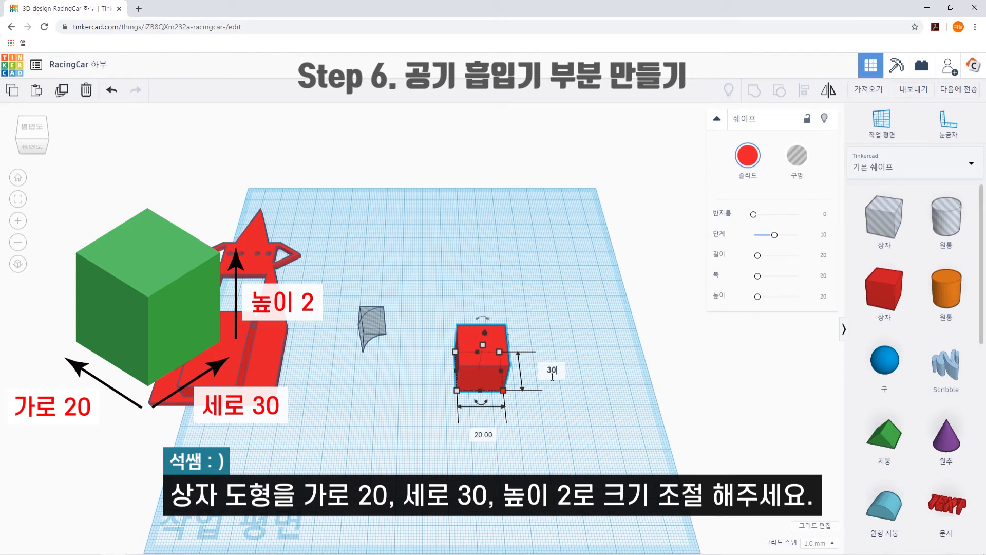
{"action": "key", "text": "Return"}
{"action": "left_click", "coordinate": [530, 367]}
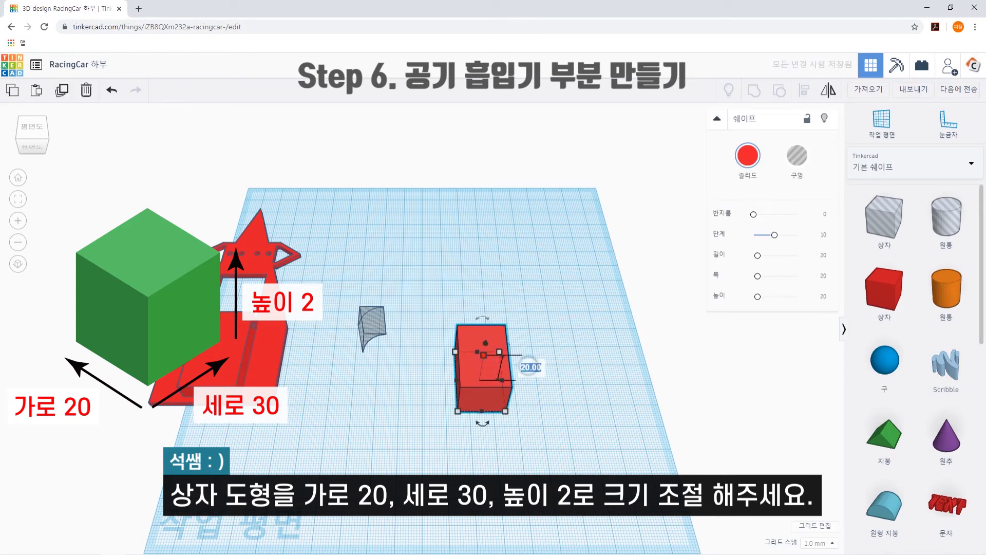
{"action": "type", "text": "2"}
{"action": "left_click", "coordinate": [598, 445]}
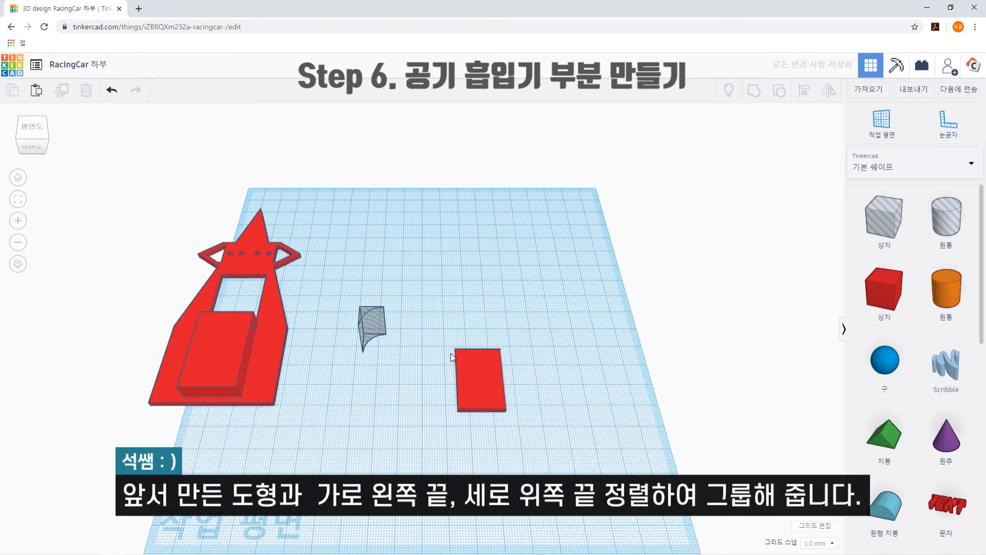
Align the flat plate and the curved hole piece along their left and back edges.
{"action": "left_click_drag", "start_coordinate": [348, 286], "coordinate": [529, 442]}
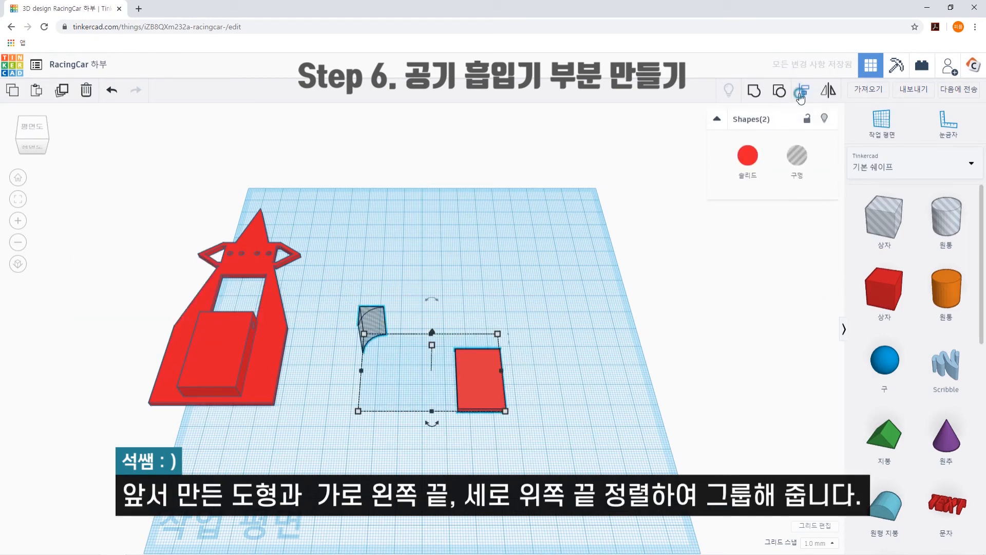
{"action": "left_click", "coordinate": [357, 423]}
{"action": "left_click", "coordinate": [351, 333]}
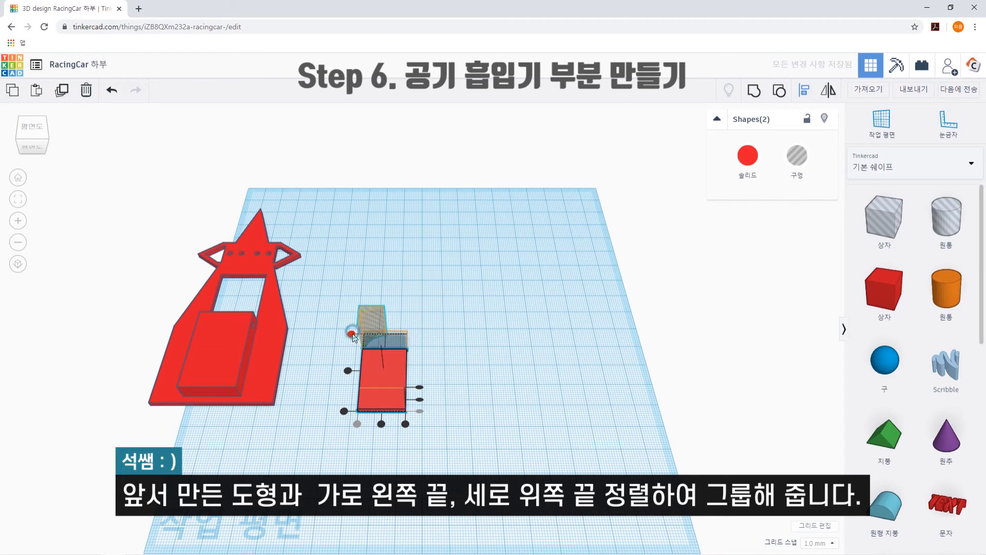
{"action": "left_click", "coordinate": [464, 427]}
Group the plate with the curved hole piece to round its corner, and shift the result slightly toward the car body.
{"action": "left_click_drag", "start_coordinate": [346, 293], "coordinate": [448, 453]}
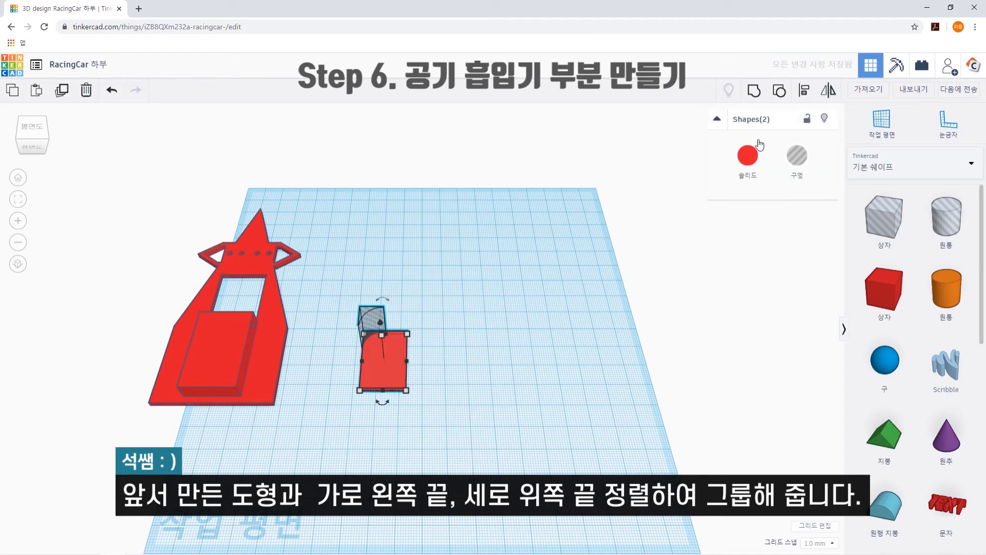
{"action": "left_click", "coordinate": [754, 92]}
{"action": "left_click_drag", "start_coordinate": [374, 375], "coordinate": [358, 371]}
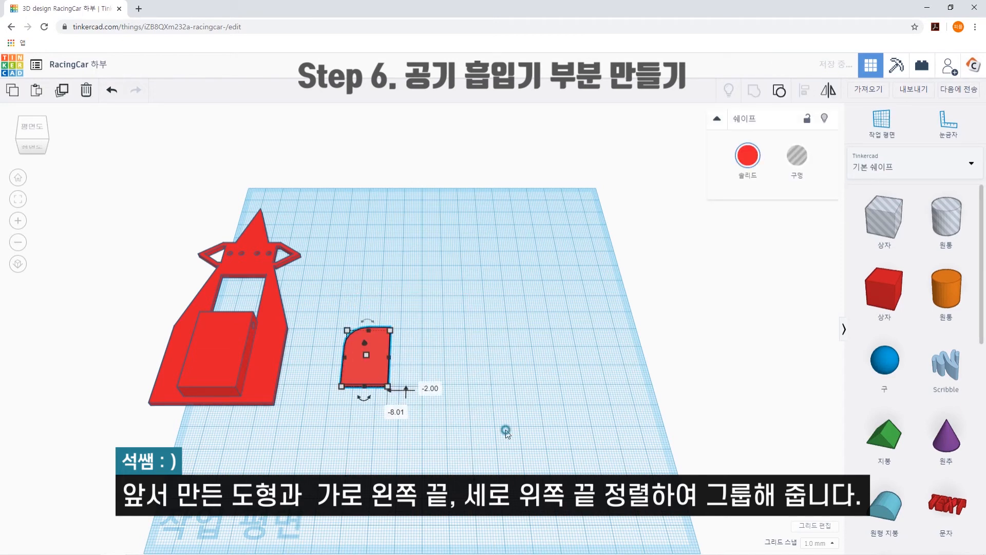
{"action": "left_click", "coordinate": [505, 430]}
Copy and paste the rounded plate and move the copy to the right of the original.
{"action": "left_click", "coordinate": [362, 370]}
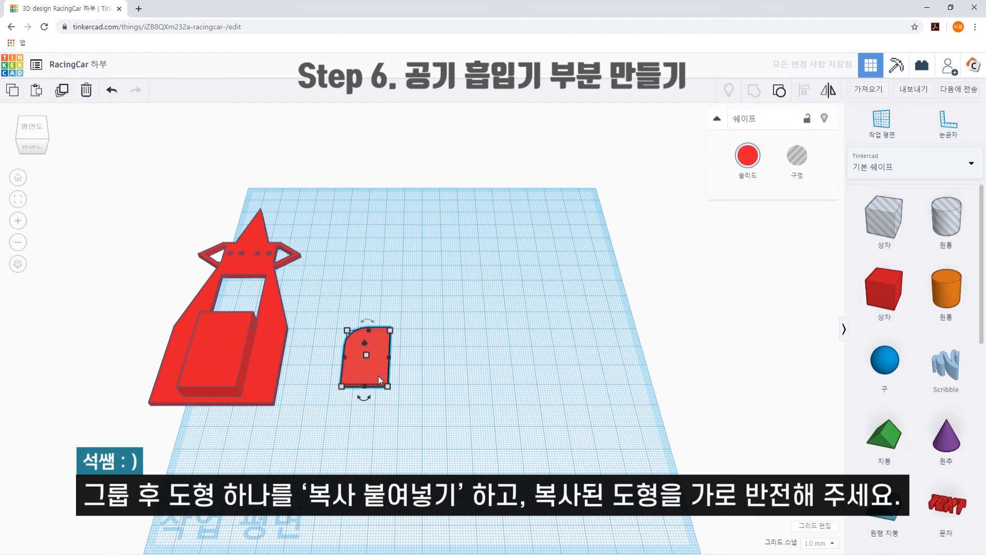
{"action": "key", "text": "ctrl+c"}
{"action": "key", "text": "ctrl+v"}
{"action": "left_click_drag", "start_coordinate": [400, 372], "coordinate": [495, 374]}
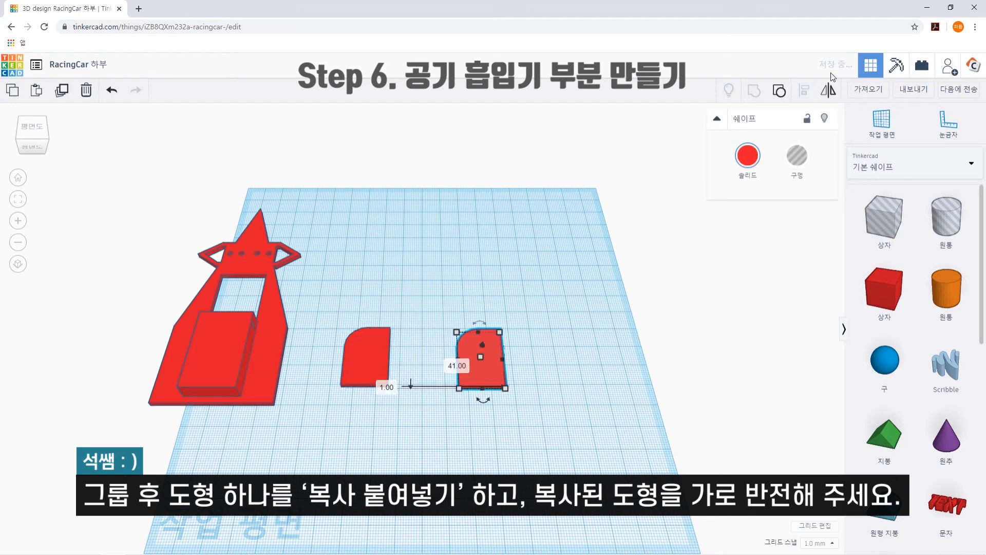
Mirror the copied plate widthwise so its rounded corner faces the opposite side.
{"action": "key", "text": "m"}
{"action": "left_click", "coordinate": [493, 399]}
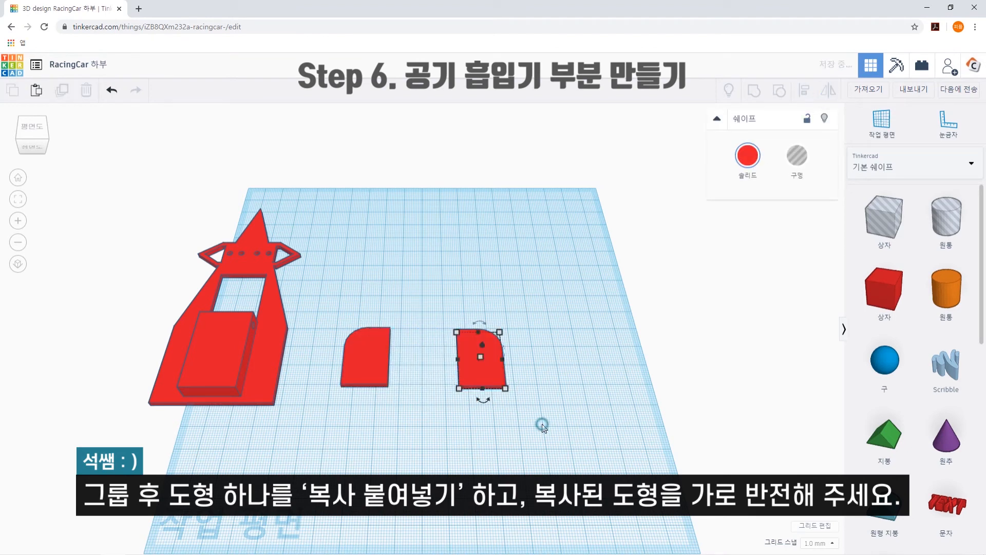
{"action": "left_click", "coordinate": [541, 424]}
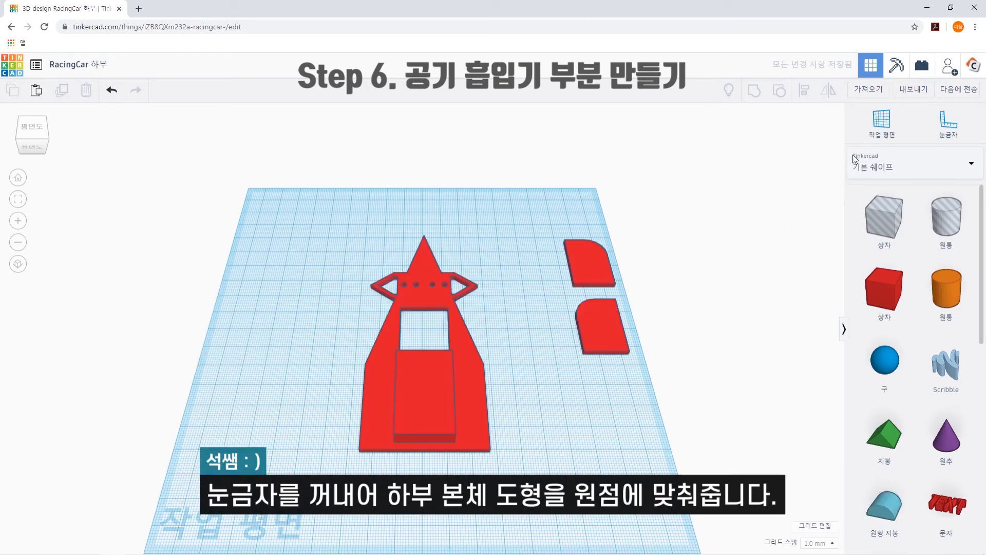
Place a ruler with its origin on the front-left corner of the car body.
{"action": "left_click", "coordinate": [948, 123]}
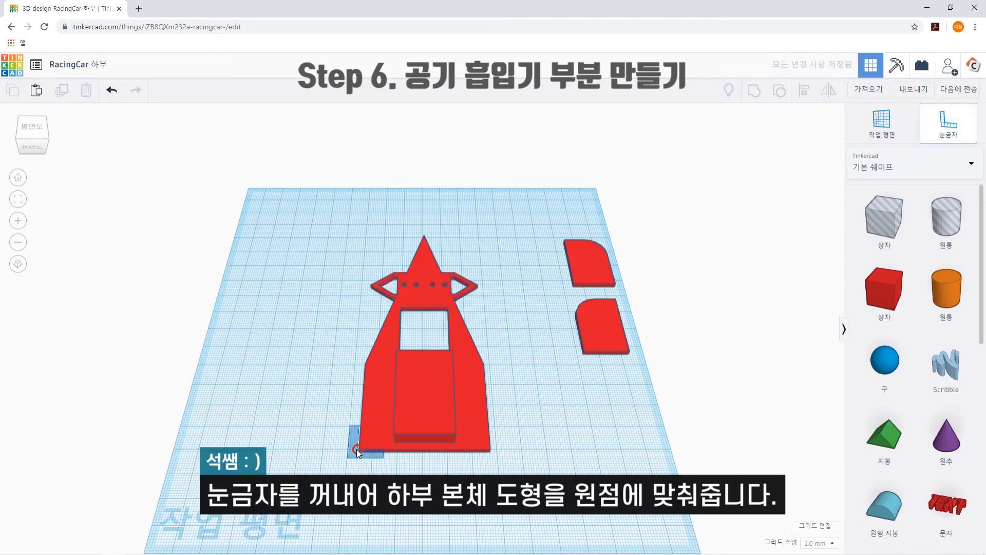
{"action": "left_click", "coordinate": [361, 449]}
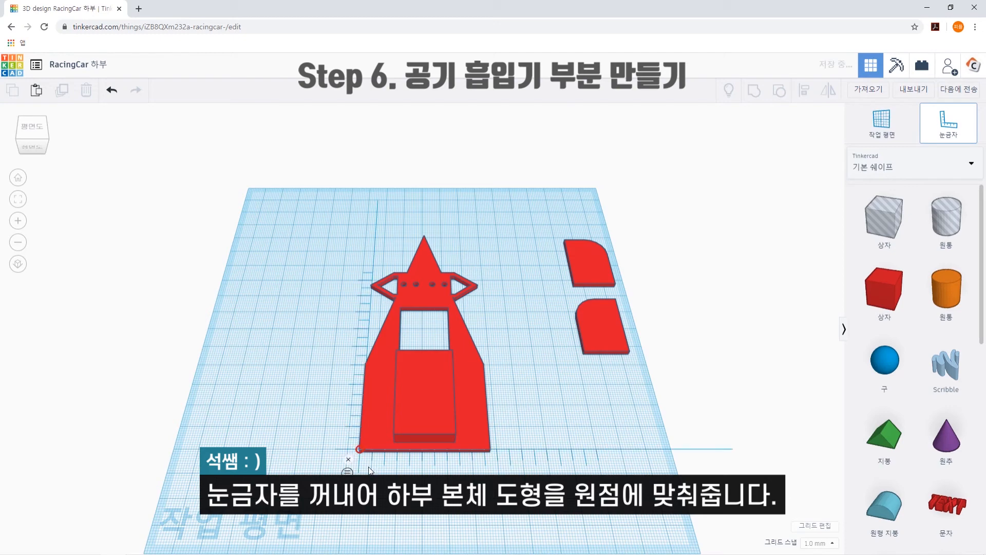
{"action": "left_click", "coordinate": [382, 431]}
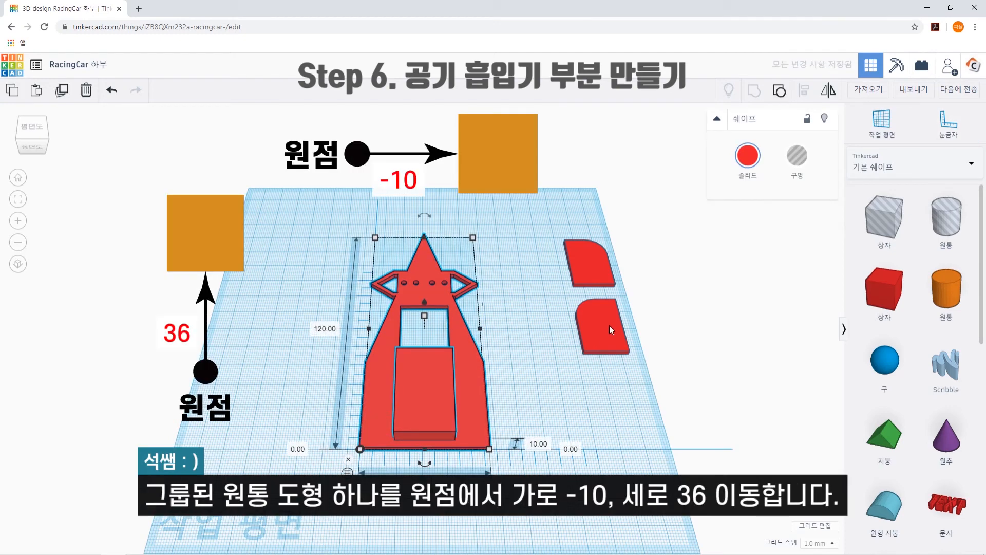
Position the plate with the rounded left corner at -10 mm across and 36 mm lengthwise from the ruler origin.
{"action": "left_click", "coordinate": [601, 329]}
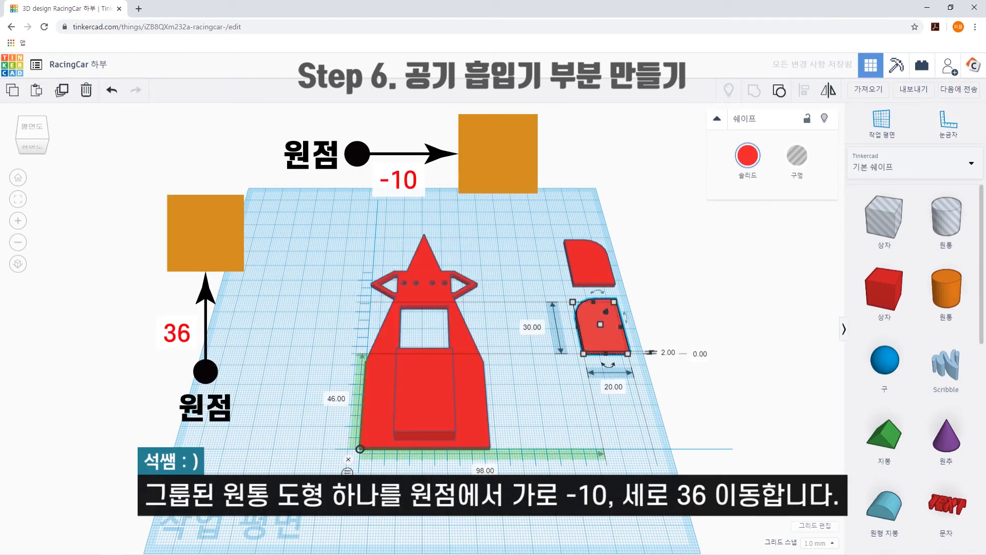
{"action": "type", "text": "-10"}
{"action": "key", "text": "Return"}
{"action": "left_click", "coordinate": [280, 398]}
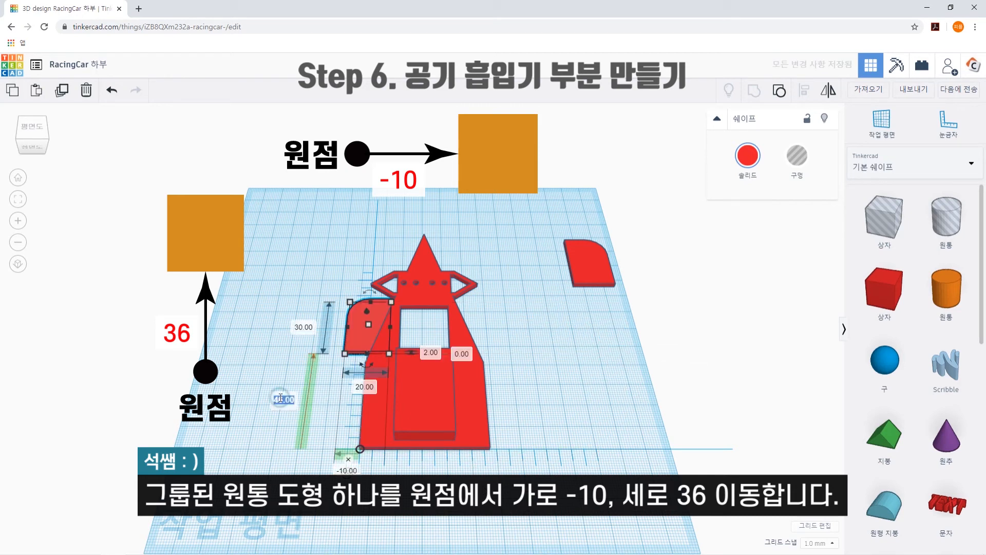
{"action": "type", "text": "36"}
{"action": "key", "text": "Return"}
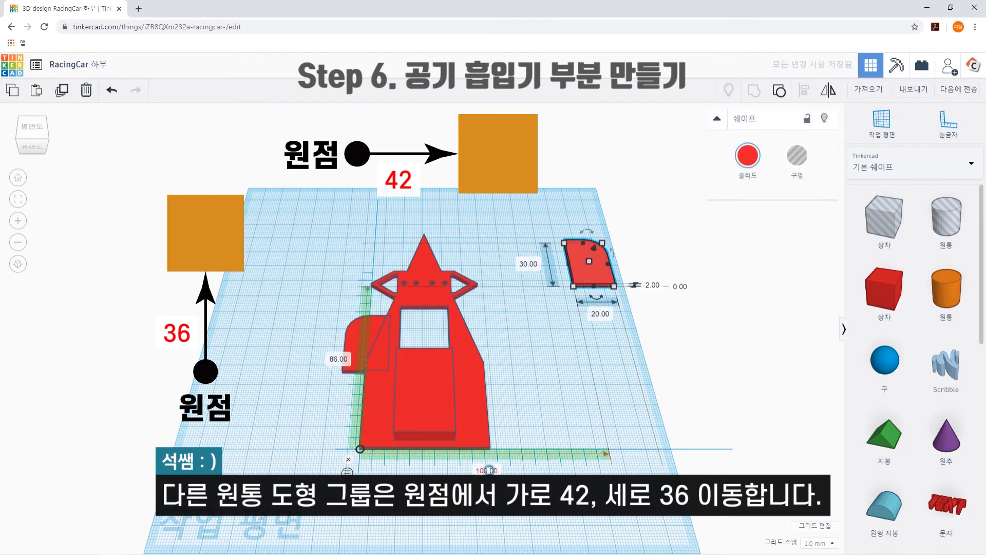
Position the other rounded plate at 42 mm across and 36 mm lengthwise from the ruler origin.
{"action": "left_click", "coordinate": [488, 470]}
{"action": "type", "text": "42"}
{"action": "key", "text": "Return"}
{"action": "left_click", "coordinate": [336, 358]}
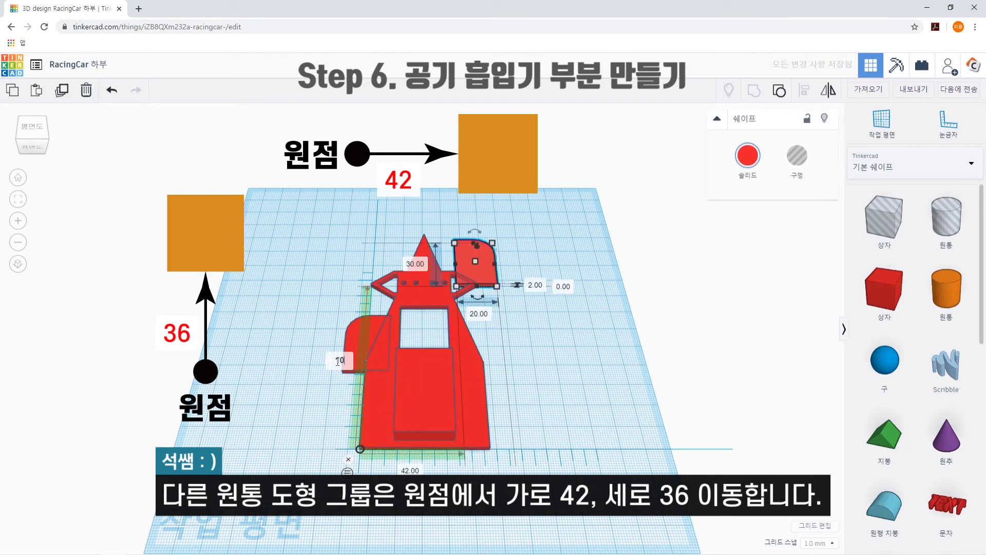
{"action": "key", "text": "Return"}
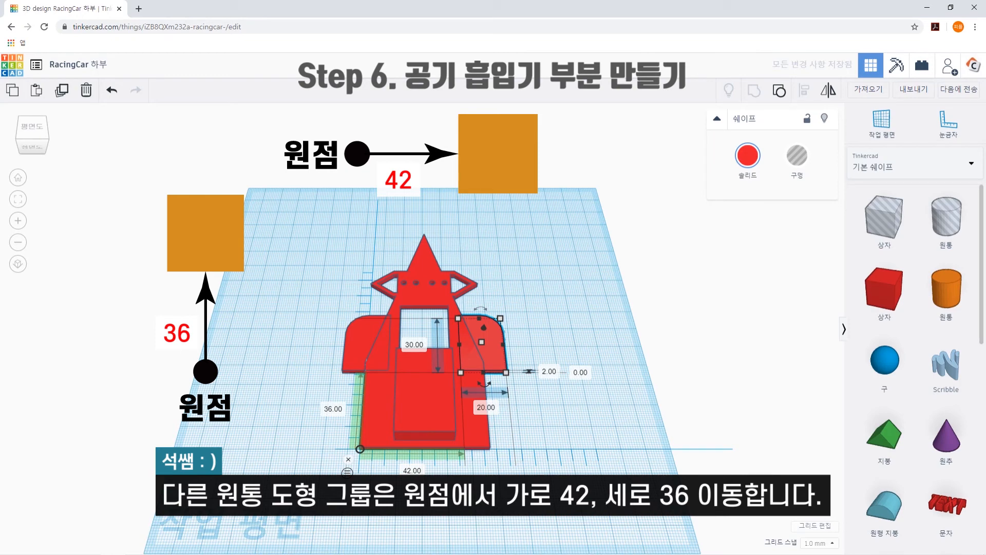
Group the car body with both rounded plates and move the result to the left side of the workplane.
{"action": "left_click_drag", "start_coordinate": [285, 202], "coordinate": [552, 524]}
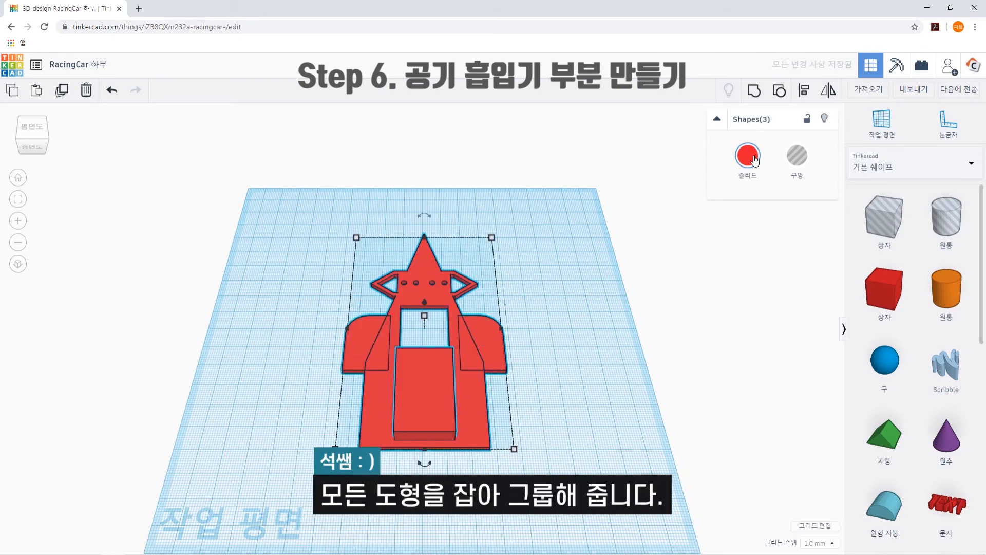
{"action": "key", "text": "ctrl+g"}
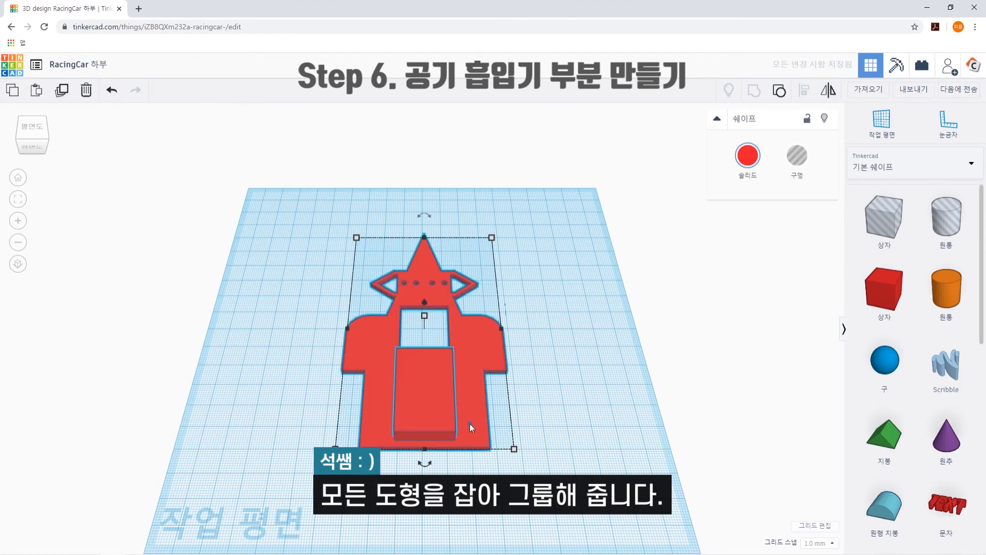
{"action": "left_click_drag", "start_coordinate": [469, 423], "coordinate": [256, 366]}
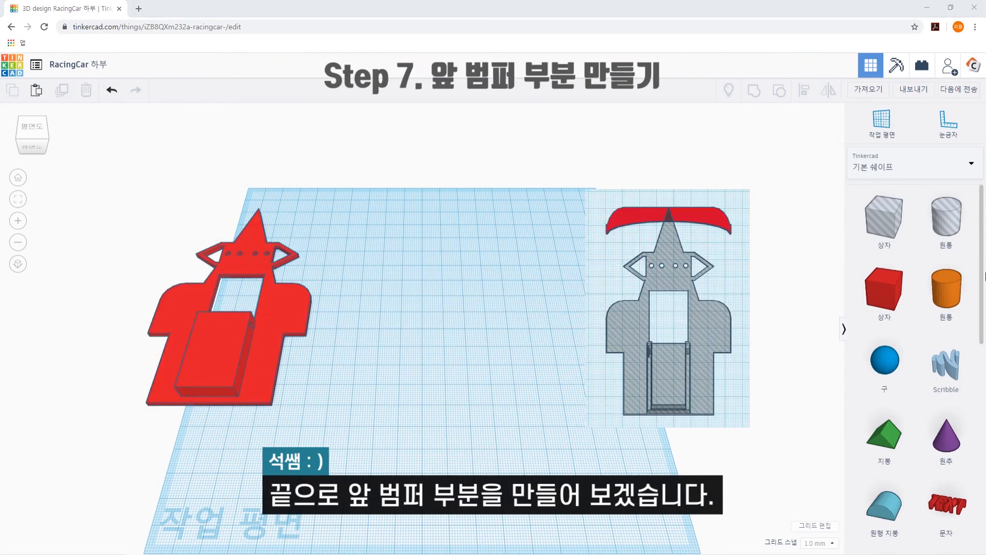
Add a solid box to the workplane and set its width and length to 10 mm each.
{"action": "left_click_drag", "start_coordinate": [884, 290], "coordinate": [452, 402]}
{"action": "left_click", "coordinate": [455, 406]}
{"action": "left_click", "coordinate": [436, 452]}
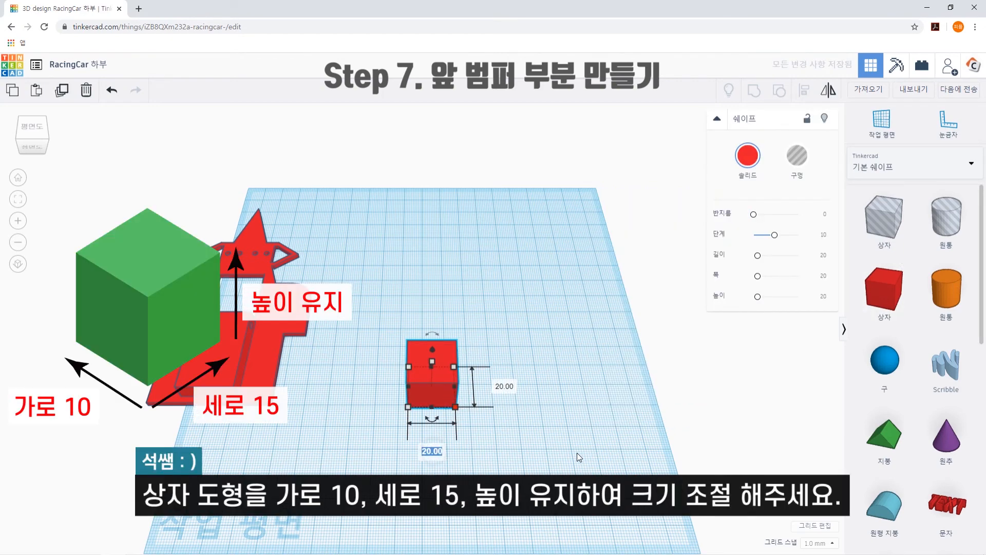
{"action": "type", "text": "10"}
{"action": "key", "text": "Return"}
{"action": "left_click", "coordinate": [481, 386]}
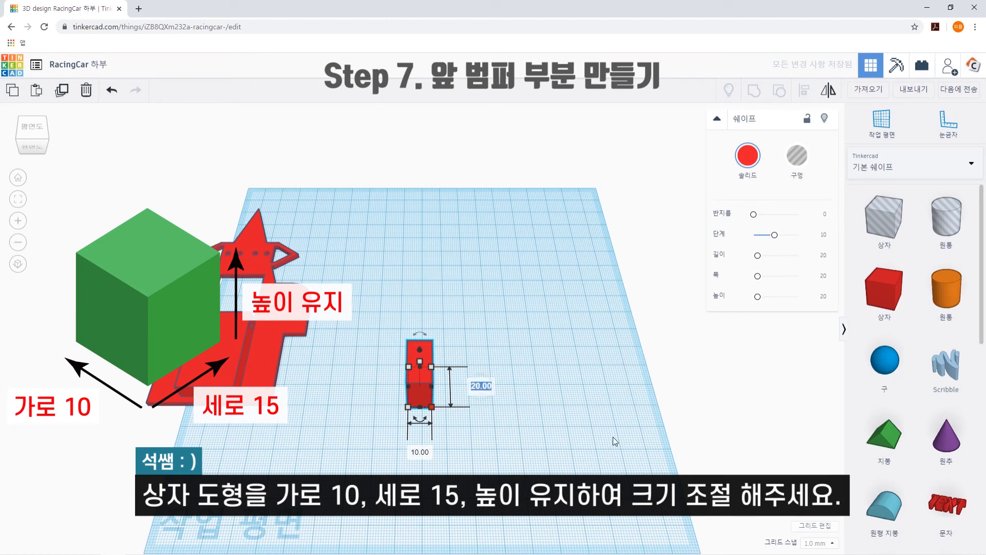
{"action": "type", "text": "10"}
{"action": "key", "text": "Return"}
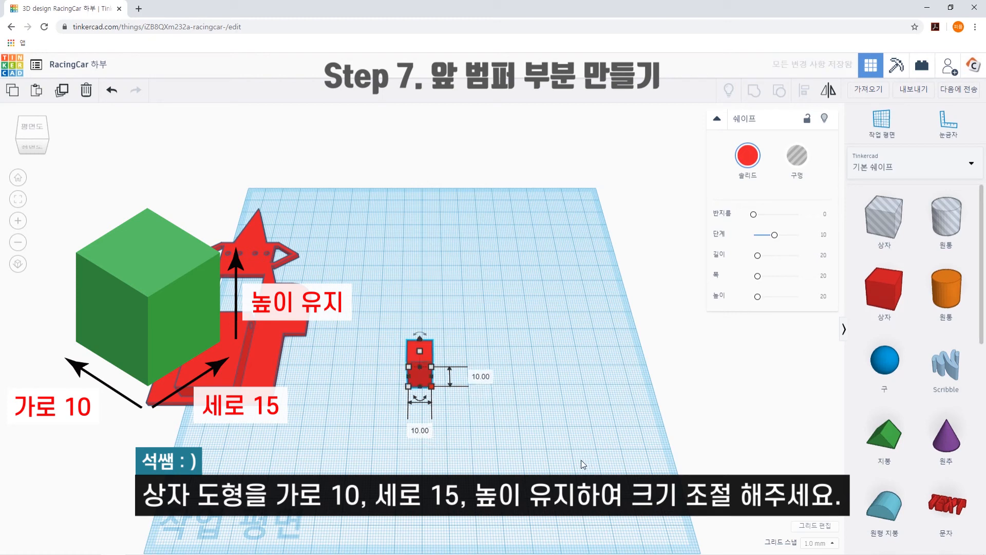
Add a cylinder hole beside the small box and set its length to 30 mm.
{"action": "left_click", "coordinate": [581, 460]}
{"action": "left_click_drag", "start_coordinate": [949, 218], "coordinate": [501, 413]}
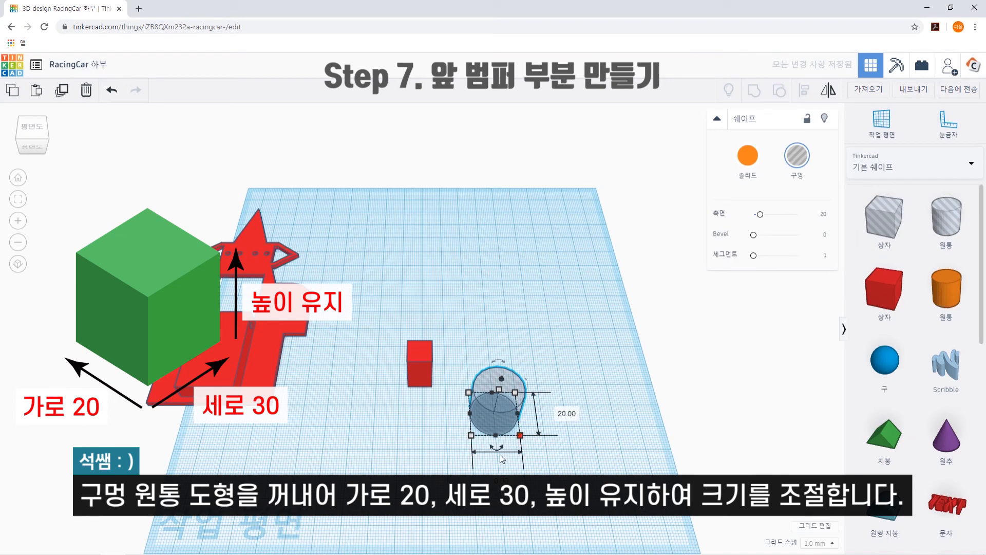
{"action": "left_click", "coordinate": [567, 414]}
{"action": "type", "text": "30"}
{"action": "key", "text": "Return"}
Align the small box and the cylinder hole along their left and back edges.
{"action": "left_click_drag", "start_coordinate": [390, 321], "coordinate": [582, 475]}
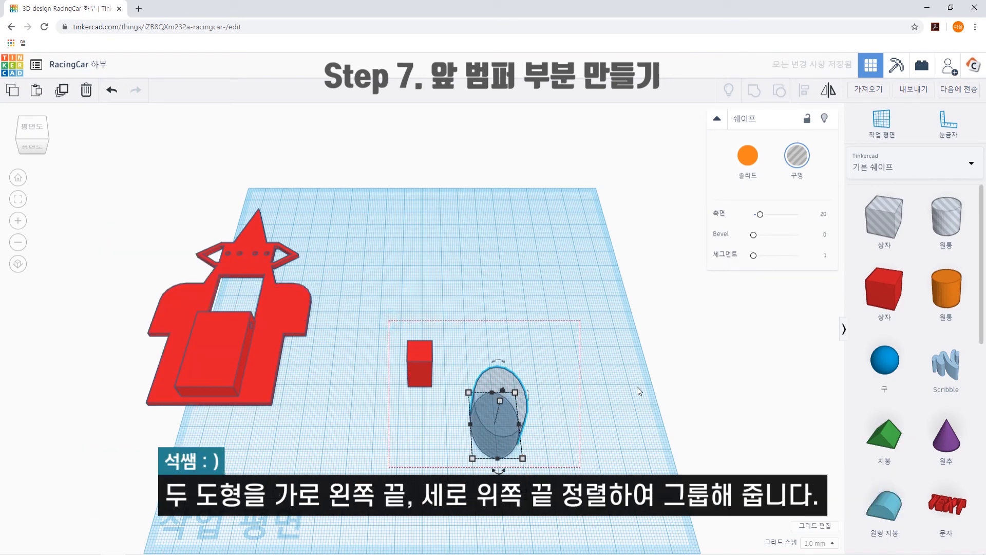
{"action": "left_click", "coordinate": [805, 92]}
{"action": "left_click", "coordinate": [465, 471]}
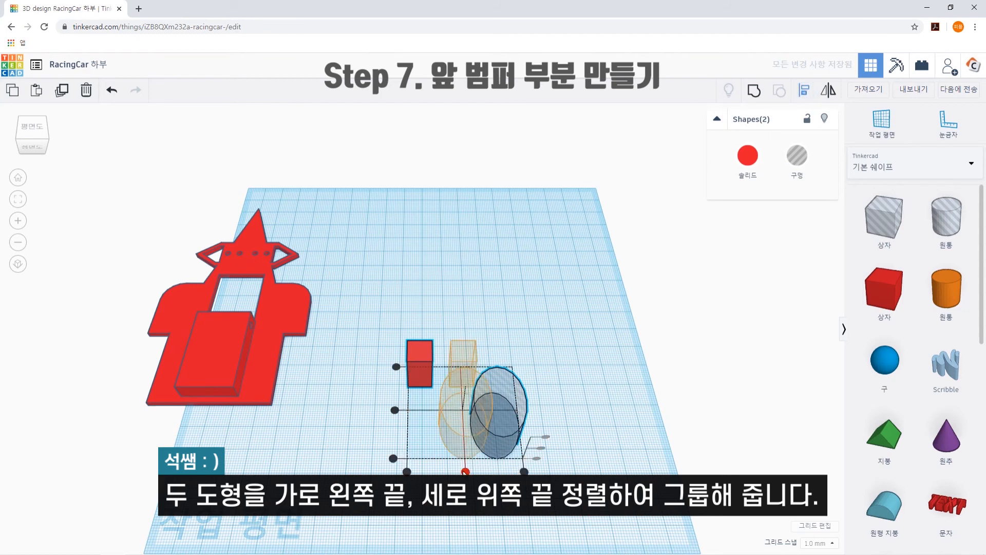
{"action": "left_click", "coordinate": [427, 366]}
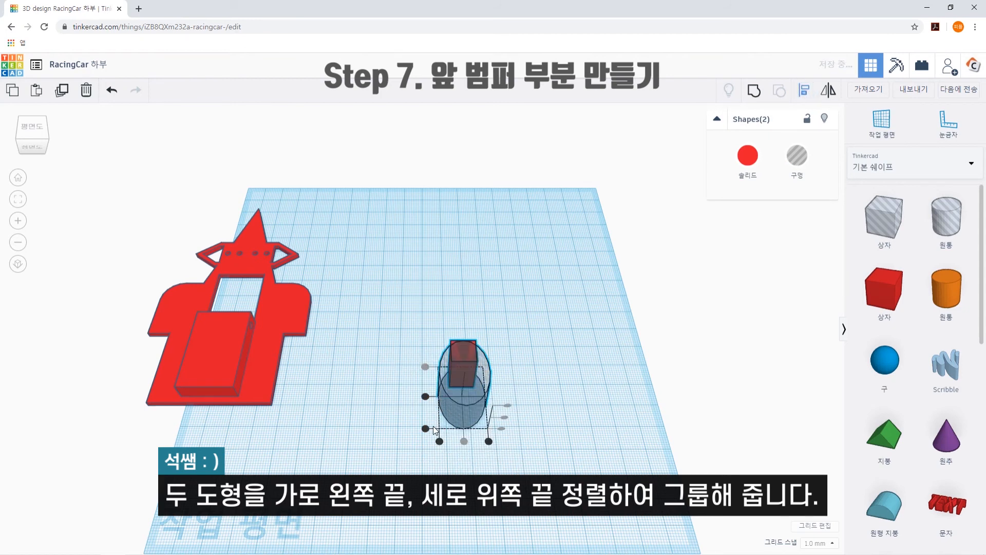
{"action": "left_click", "coordinate": [440, 471]}
{"action": "left_click", "coordinate": [411, 352]}
Group the small box with the cylinder hole, then shift the curved piece toward the car body and make it a hole.
{"action": "left_click_drag", "start_coordinate": [506, 429], "coordinate": [411, 335]}
{"action": "left_click", "coordinate": [761, 94]}
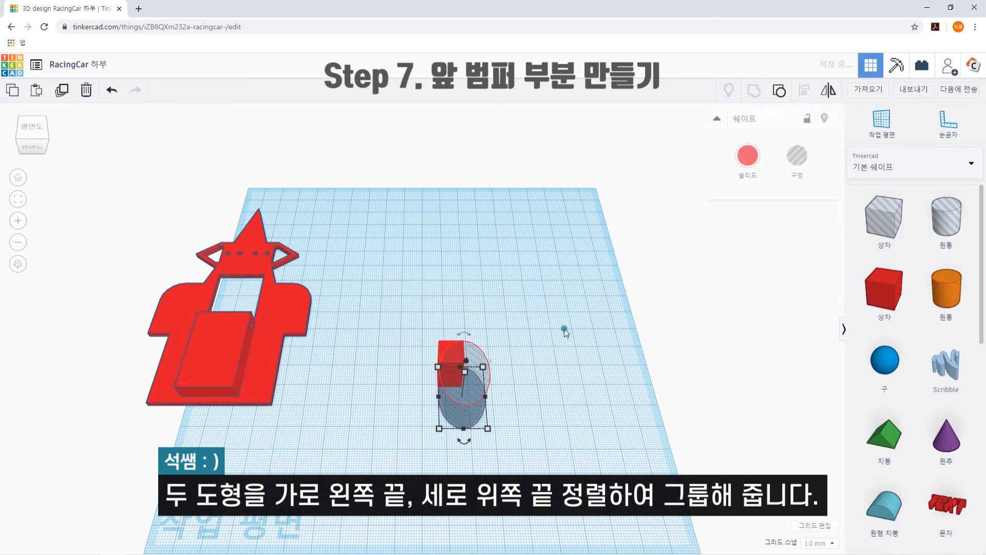
{"action": "left_click", "coordinate": [468, 358]}
{"action": "left_click_drag", "start_coordinate": [447, 364], "coordinate": [375, 349]}
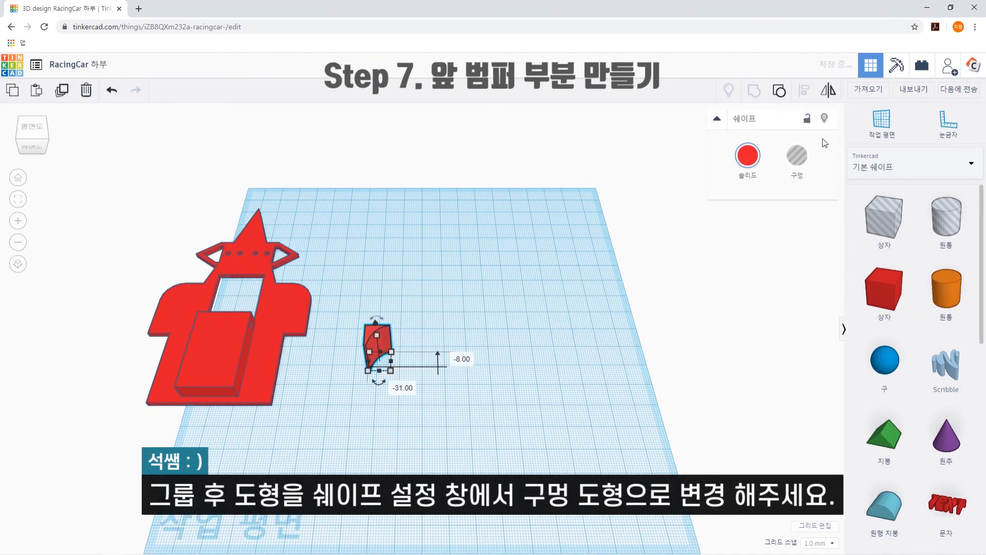
{"action": "left_click", "coordinate": [796, 156]}
Copy and paste the curved hole piece and move the copy about 36 mm to the right.
{"action": "left_click", "coordinate": [378, 343]}
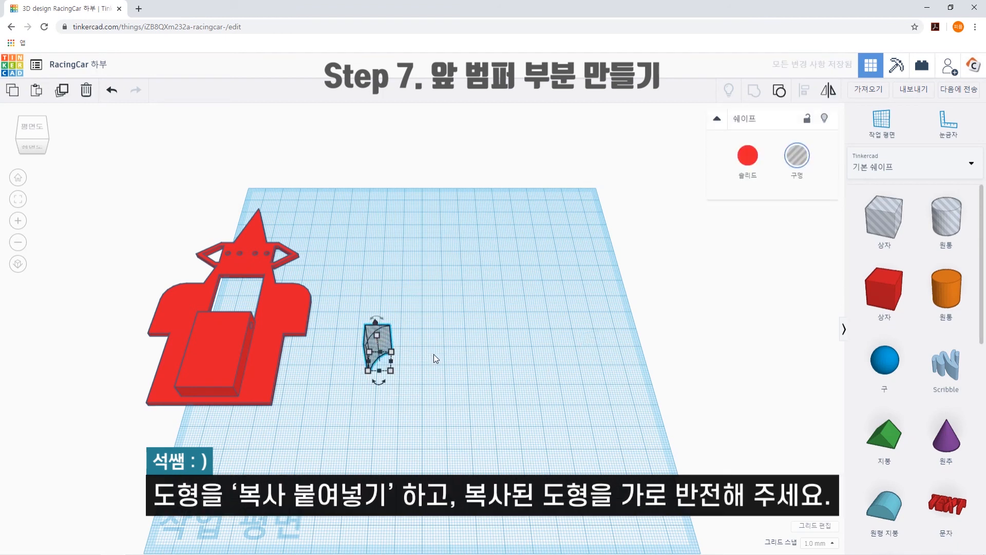
{"action": "key", "text": "ctrl+c"}
{"action": "key", "text": "ctrl+v"}
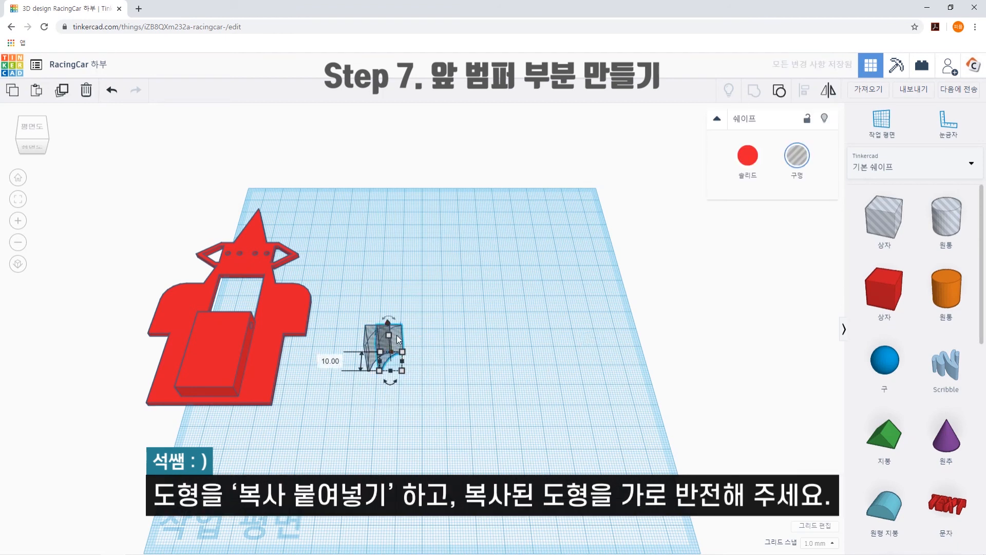
{"action": "left_click_drag", "start_coordinate": [399, 335], "coordinate": [483, 337]}
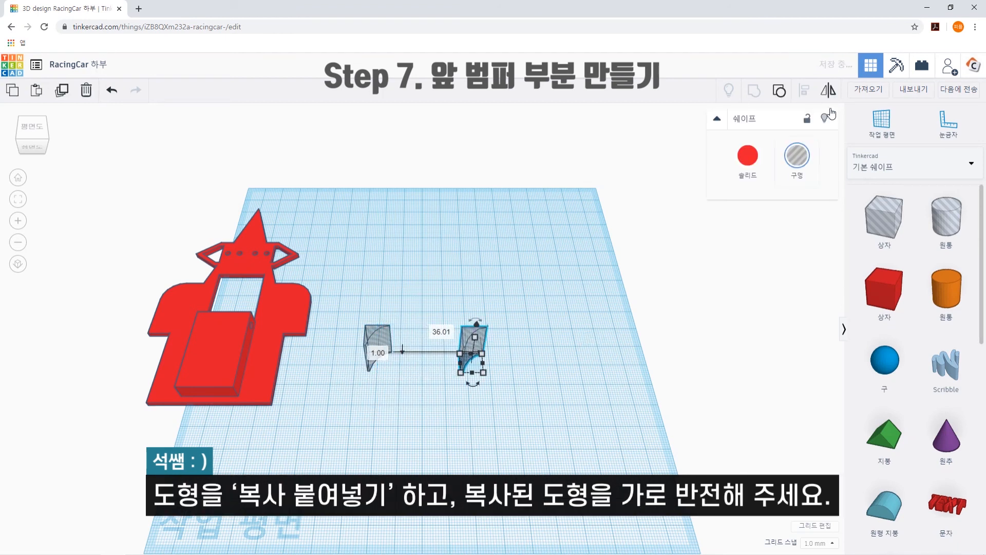
Mirror the copied curved hole piece widthwise.
{"action": "left_click", "coordinate": [829, 90]}
{"action": "left_click", "coordinate": [473, 384]}
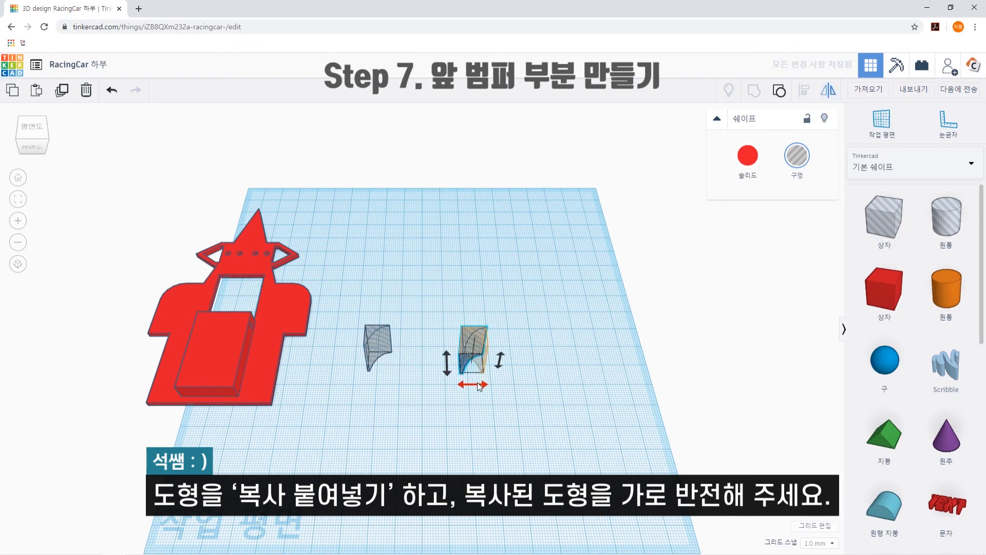
{"action": "left_click", "coordinate": [547, 398]}
Add a solid box between the two curved hole pieces, sized 72 mm wide, 15 mm long and 2 mm high.
{"action": "left_click_drag", "start_coordinate": [883, 290], "coordinate": [425, 394]}
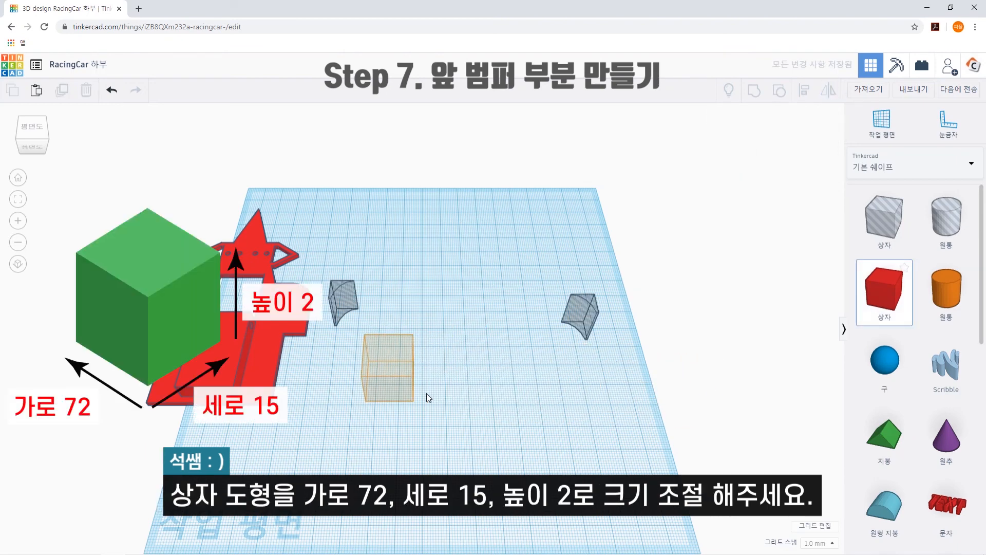
{"action": "left_click", "coordinate": [414, 400]}
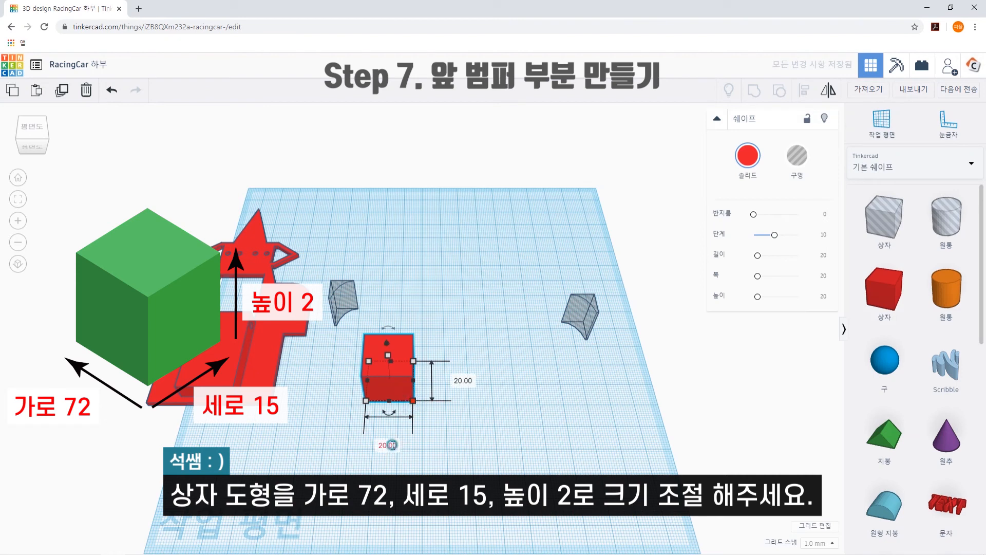
{"action": "left_click", "coordinate": [391, 444]}
{"action": "type", "text": "72"}
{"action": "key", "text": "Return"}
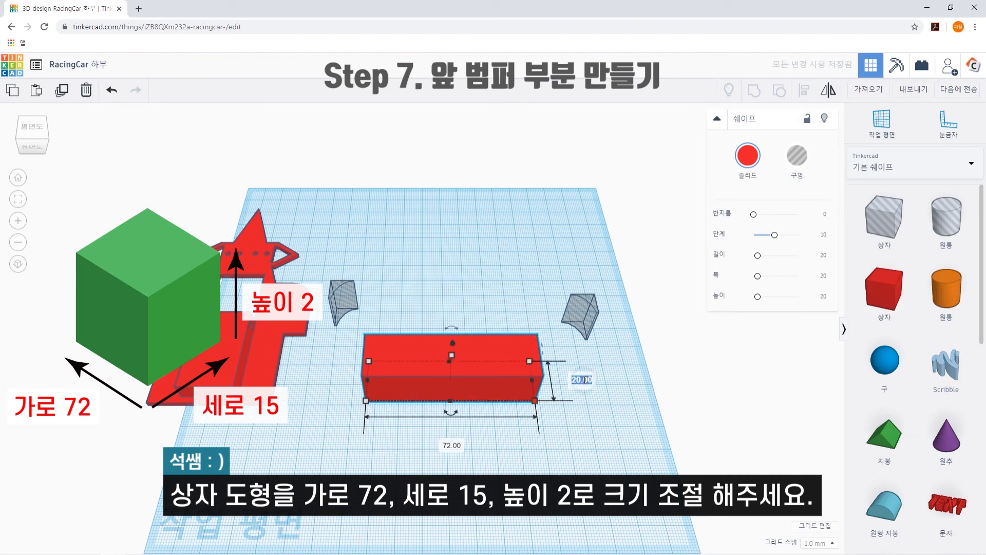
{"action": "left_click", "coordinate": [582, 380]}
{"action": "type", "text": "15"}
{"action": "key", "text": "Tab"}
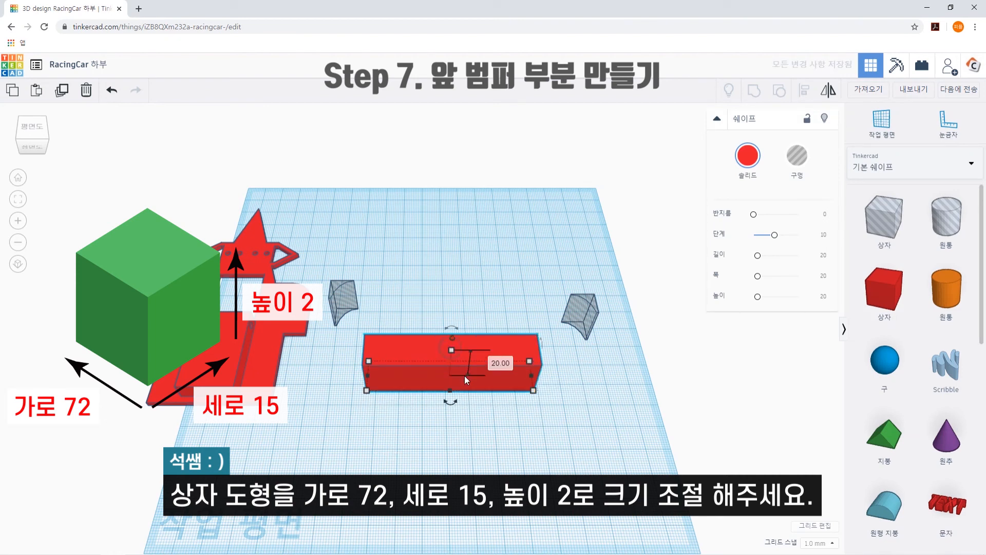
{"action": "type", "text": "2"}
{"action": "key", "text": "Return"}
{"action": "left_click", "coordinate": [333, 270]}
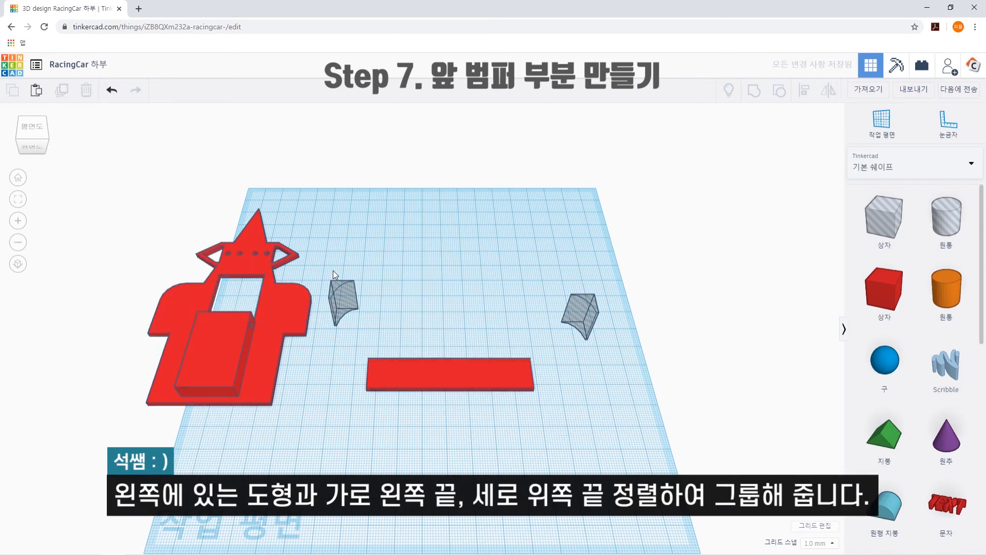
Align the bumper plate with the left curved hole piece along their left and back edges and group them.
{"action": "left_click_drag", "start_coordinate": [331, 259], "coordinate": [440, 418]}
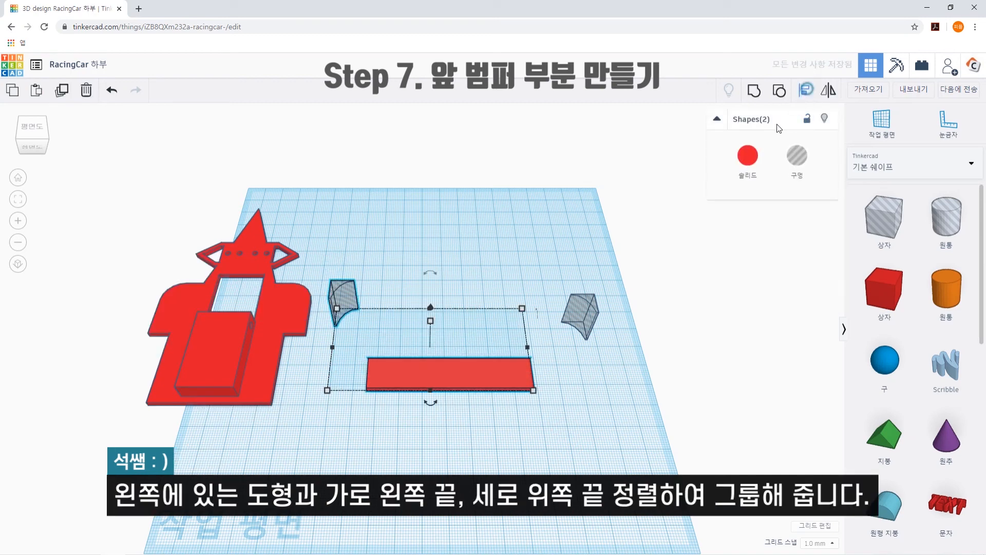
{"action": "left_click", "coordinate": [811, 96]}
{"action": "left_click", "coordinate": [321, 403]}
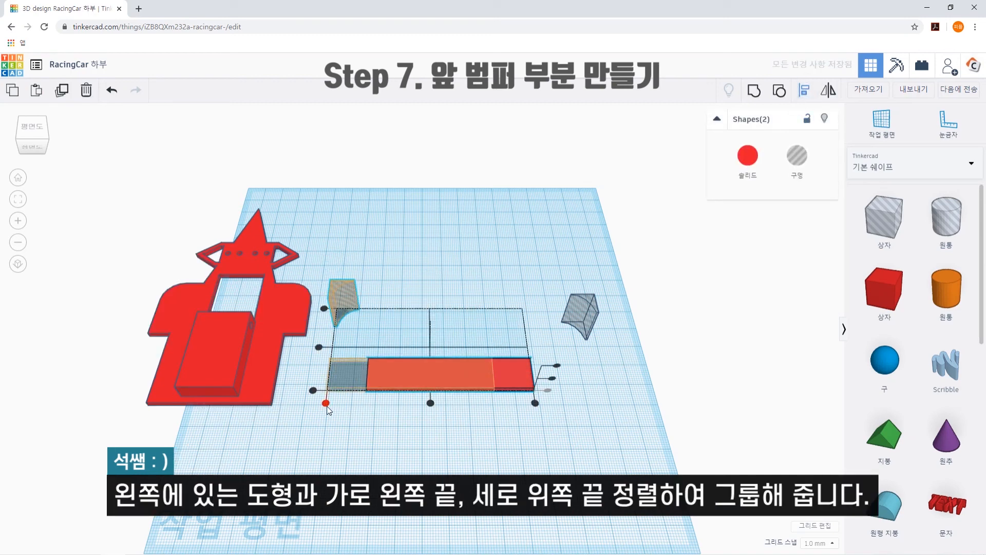
{"action": "left_click", "coordinate": [324, 308]}
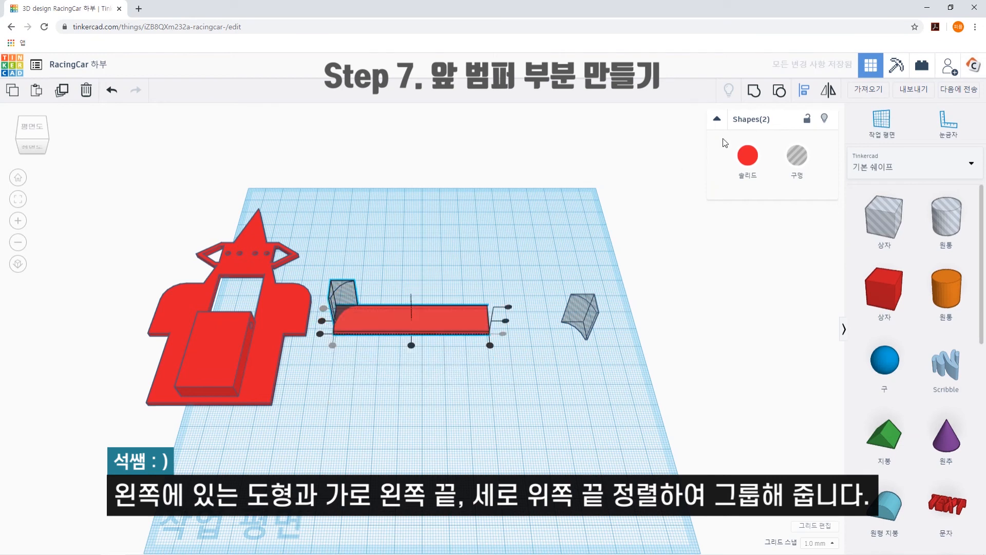
{"action": "left_click", "coordinate": [753, 92]}
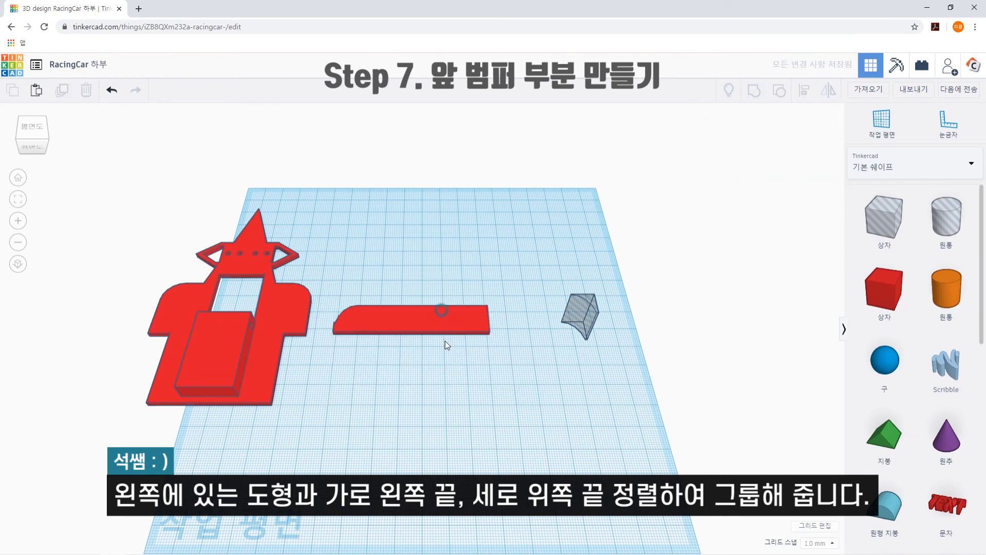
Align the bumper plate with the right curved hole piece along their right and back edges, group them and move the plate further back.
{"action": "left_click_drag", "start_coordinate": [442, 314], "coordinate": [451, 383]}
{"action": "left_click_drag", "start_coordinate": [447, 248], "coordinate": [629, 395]}
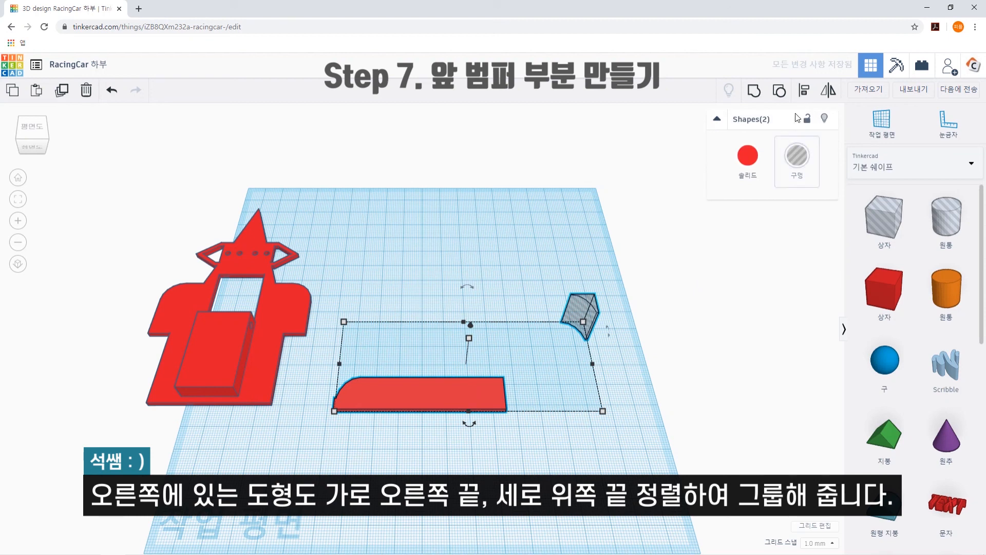
{"action": "left_click", "coordinate": [801, 87]}
{"action": "left_click", "coordinate": [606, 424]}
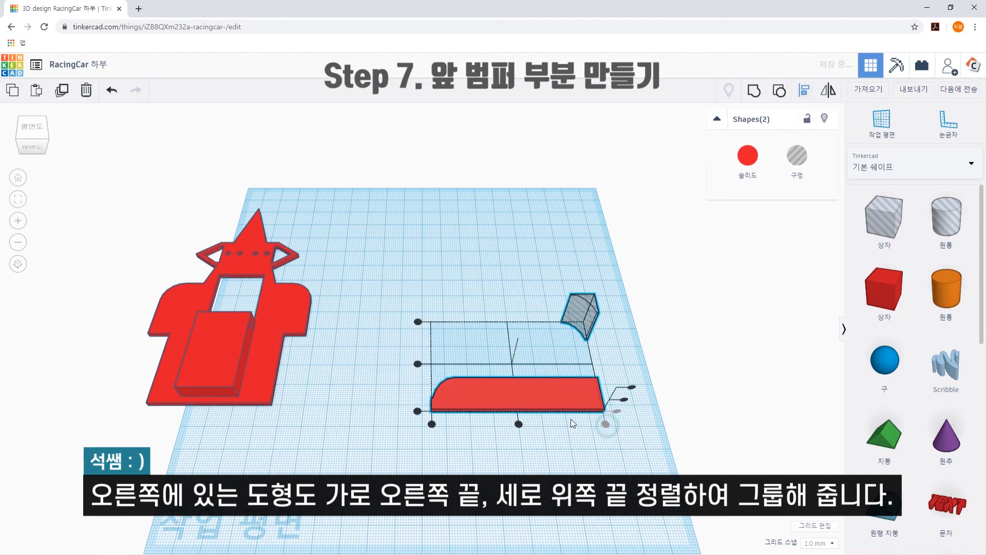
{"action": "left_click", "coordinate": [417, 321]}
{"action": "left_click", "coordinate": [517, 430]}
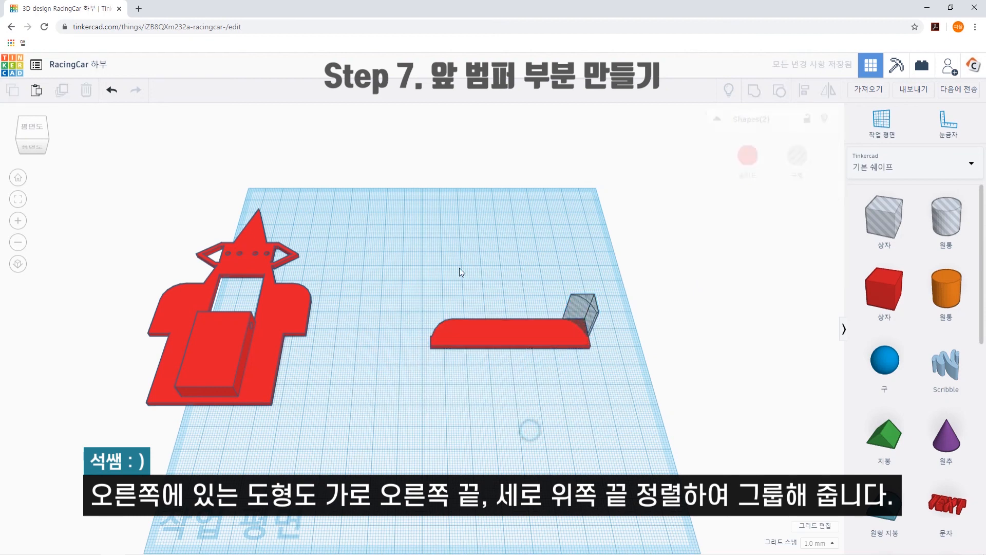
{"action": "left_click_drag", "start_coordinate": [414, 247], "coordinate": [603, 400]}
{"action": "left_click", "coordinate": [753, 91]}
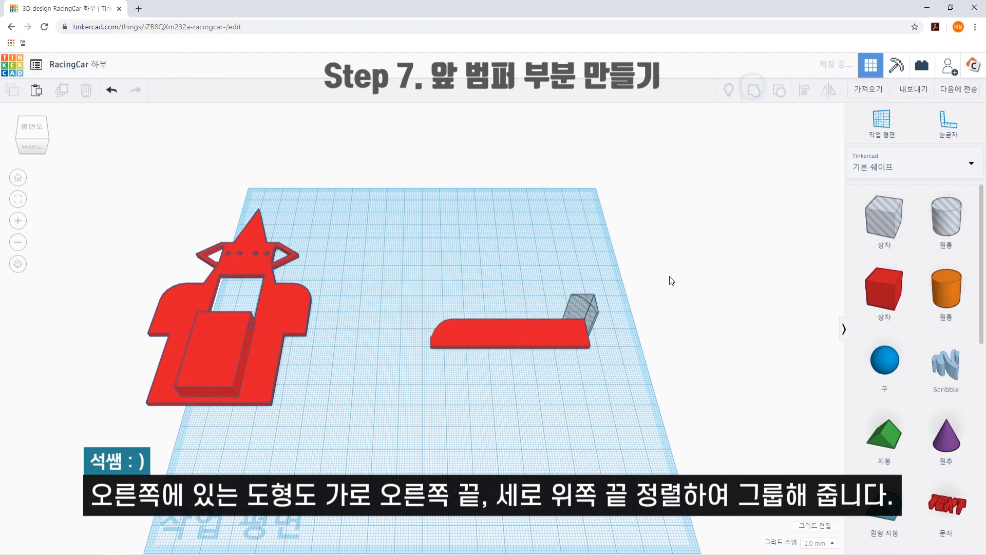
{"action": "left_click_drag", "start_coordinate": [510, 316], "coordinate": [487, 281]}
{"action": "left_click", "coordinate": [533, 358]}
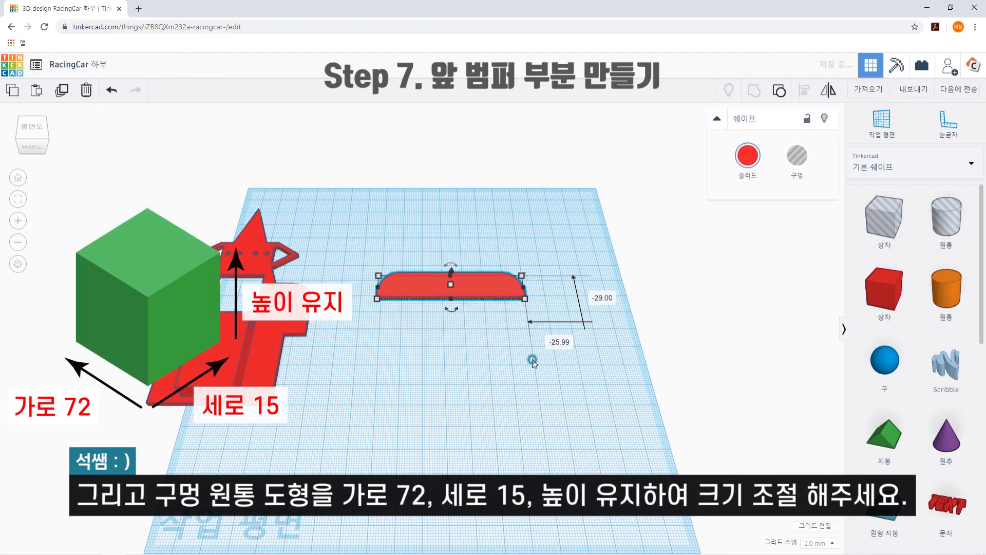
Add a cylinder hole 72 mm wide and 15 mm long, and position it in front of the bumper plate.
{"action": "left_click", "coordinate": [955, 224]}
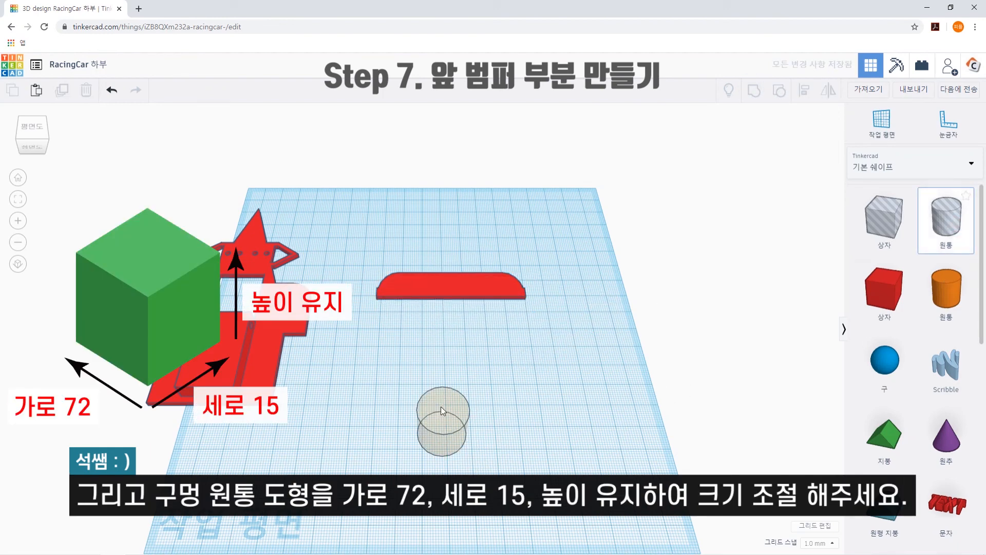
{"action": "left_click", "coordinate": [442, 367]}
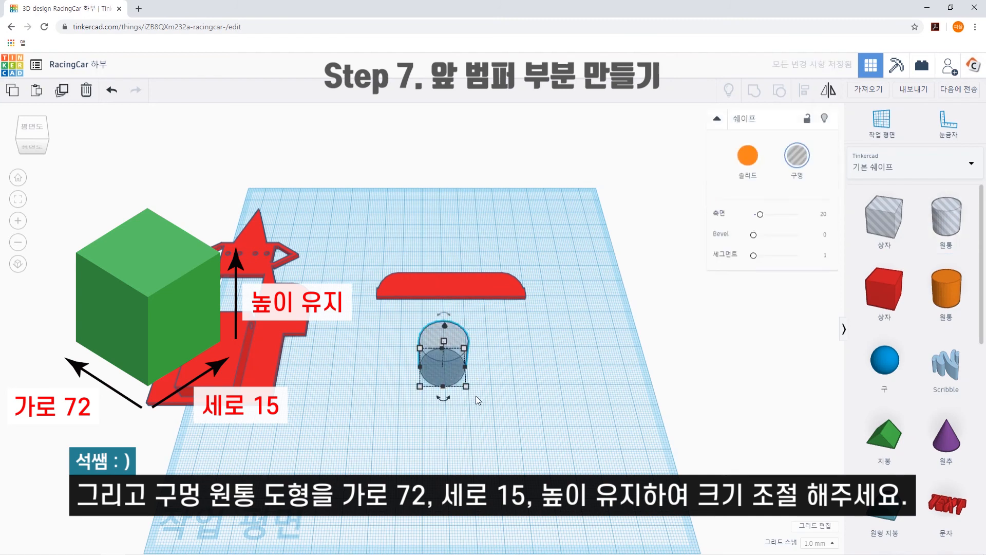
{"action": "left_click", "coordinate": [466, 386]}
{"action": "left_click", "coordinate": [445, 430]}
{"action": "type", "text": "72"}
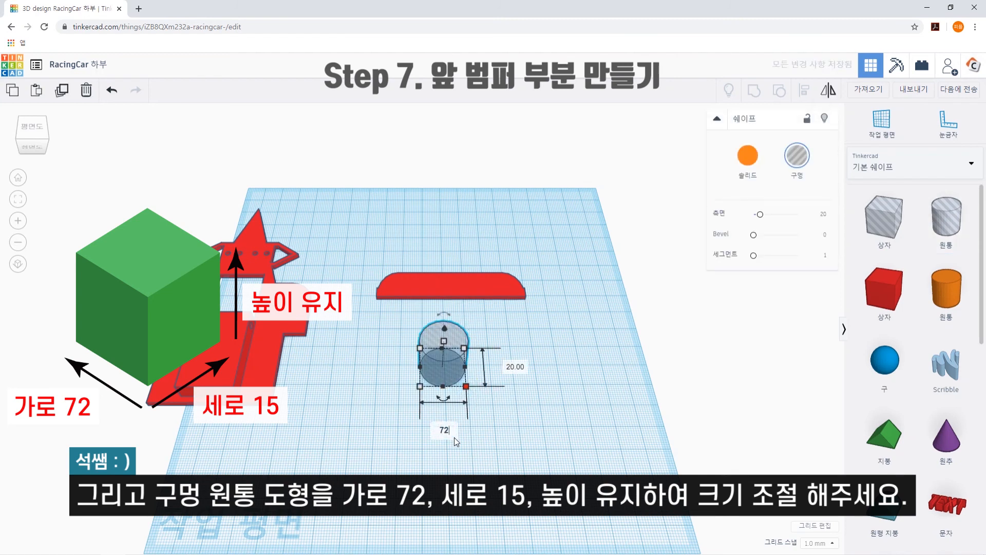
{"action": "key", "text": "Return"}
{"action": "left_click", "coordinate": [635, 367]}
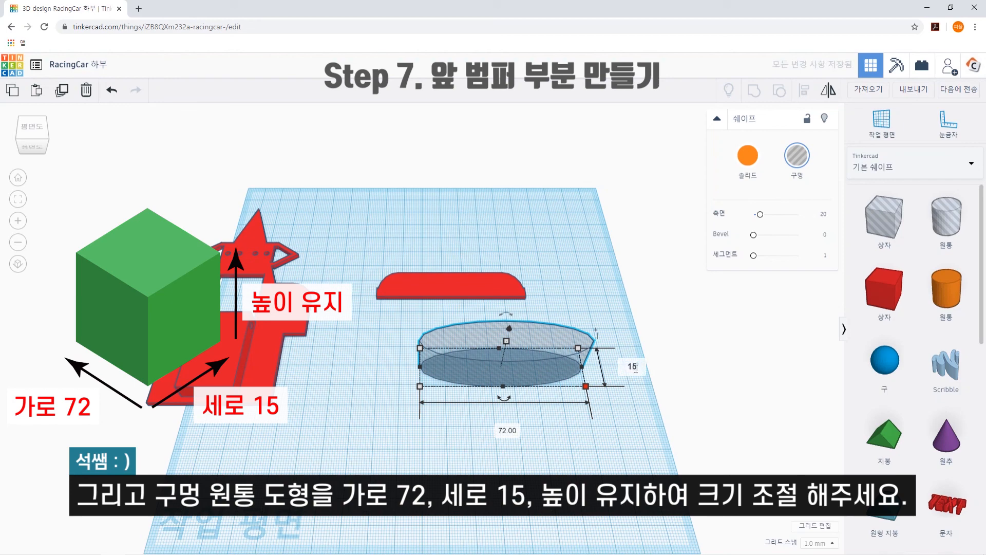
{"action": "type", "text": "15"}
{"action": "key", "text": "Return"}
{"action": "left_click_drag", "start_coordinate": [537, 363], "coordinate": [510, 379]}
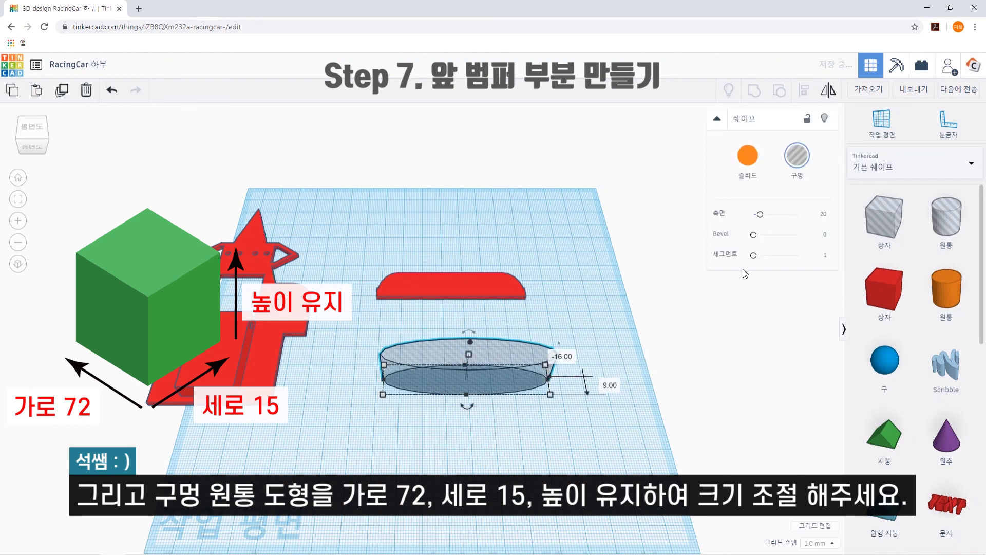
Place the ruler at the cylinder hole's front-left corner and set the bumper plate's offsets to 0 mm widthwise and 7.5 mm lengthwise.
{"action": "left_click", "coordinate": [949, 122]}
{"action": "left_click", "coordinate": [383, 394]}
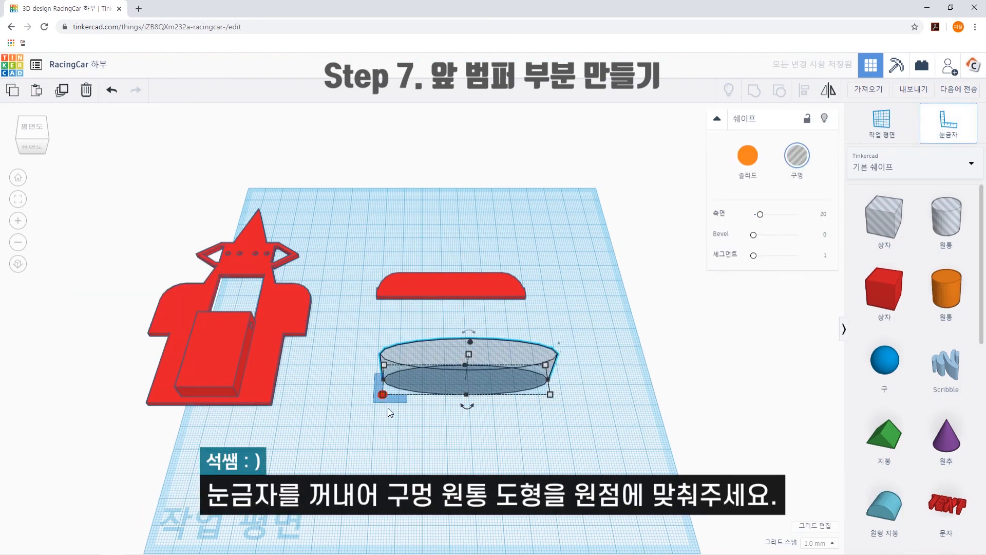
{"action": "left_click", "coordinate": [437, 294]}
{"action": "type", "text": "00"}
{"action": "key", "text": "Return"}
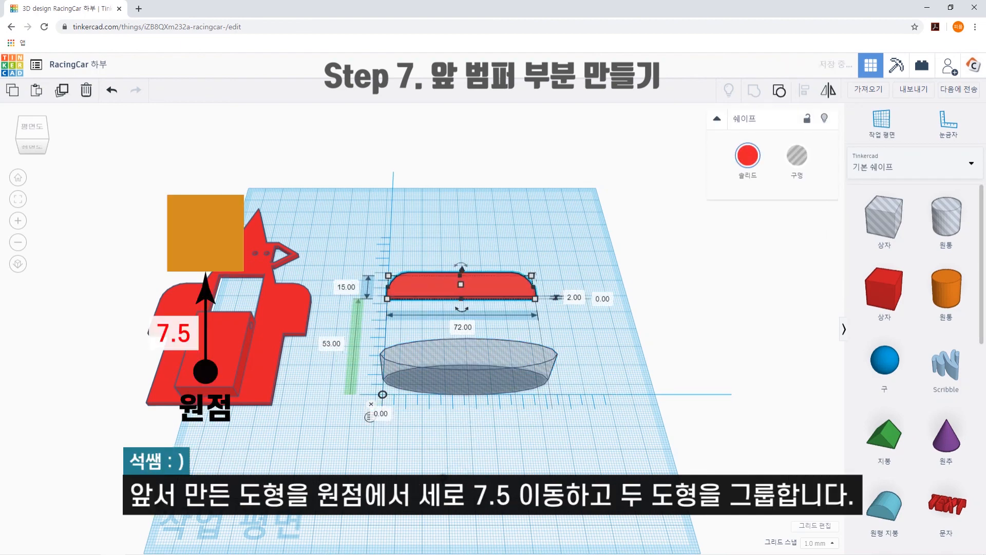
{"action": "left_click", "coordinate": [342, 347]}
{"action": "type", "text": "7.5"}
{"action": "key", "text": "Return"}
{"action": "left_click", "coordinate": [424, 396]}
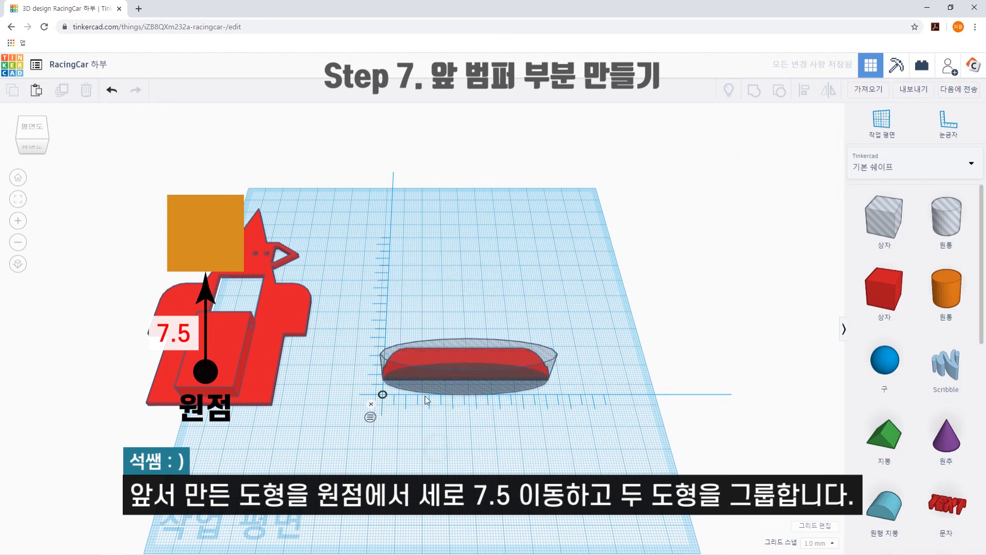
Group the bumper plate with the cylinder hole and move the result about 8 mm right and 26.5 mm back.
{"action": "left_click_drag", "start_coordinate": [571, 470], "coordinate": [571, 471]}
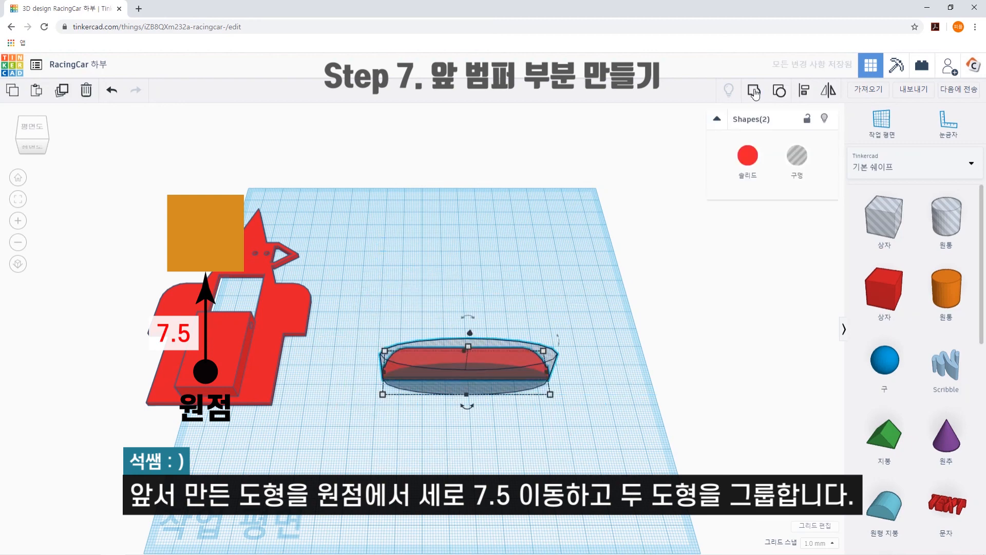
{"action": "key", "text": "ctrl+g"}
{"action": "left_click_drag", "start_coordinate": [537, 324], "coordinate": [526, 309]}
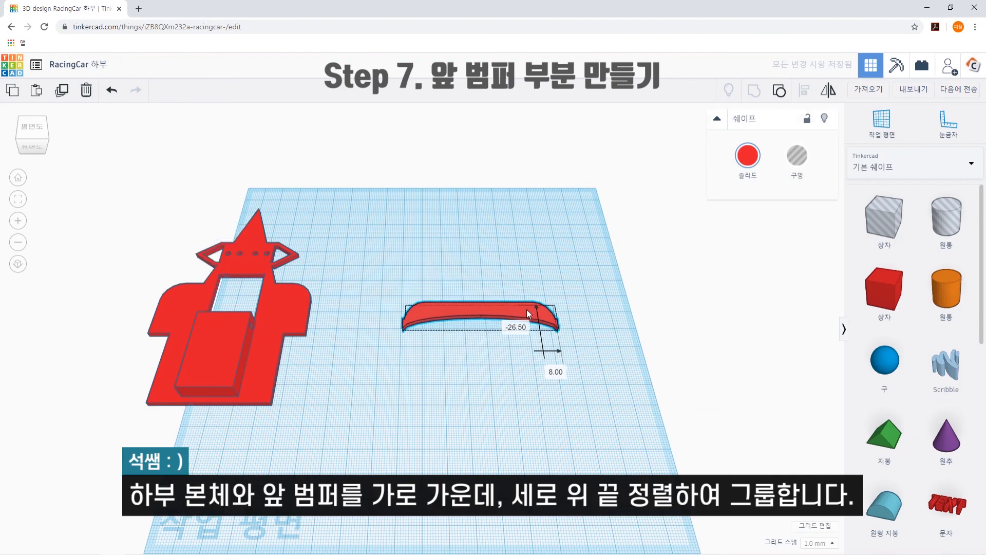
Align the front bumper with the car body, centred widthwise and flush at the back edge, and group them.
{"action": "left_click", "coordinate": [288, 323], "text": "shift"}
{"action": "left_click", "coordinate": [804, 89]}
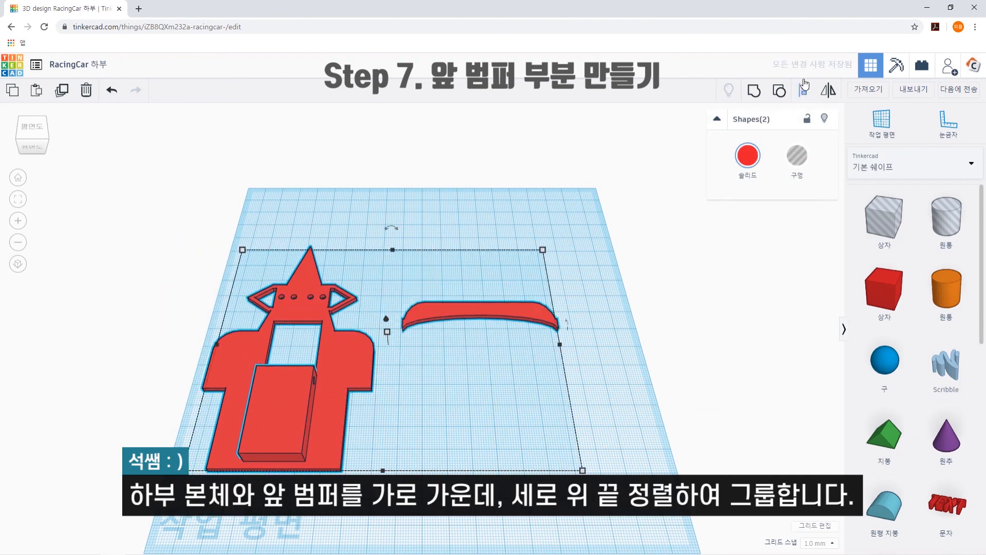
{"action": "left_click", "coordinate": [381, 484]}
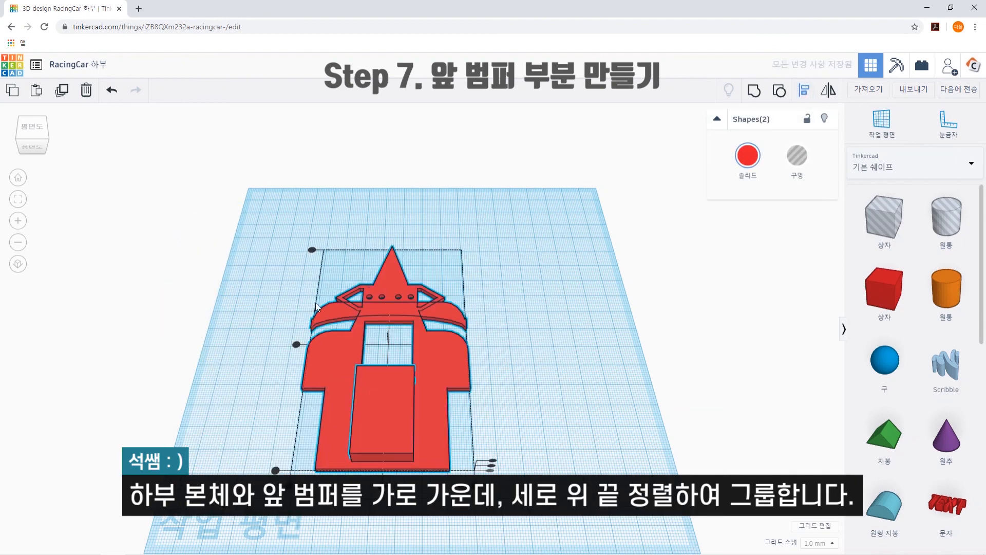
{"action": "left_click", "coordinate": [312, 250]}
{"action": "key", "text": "ctrl+g"}
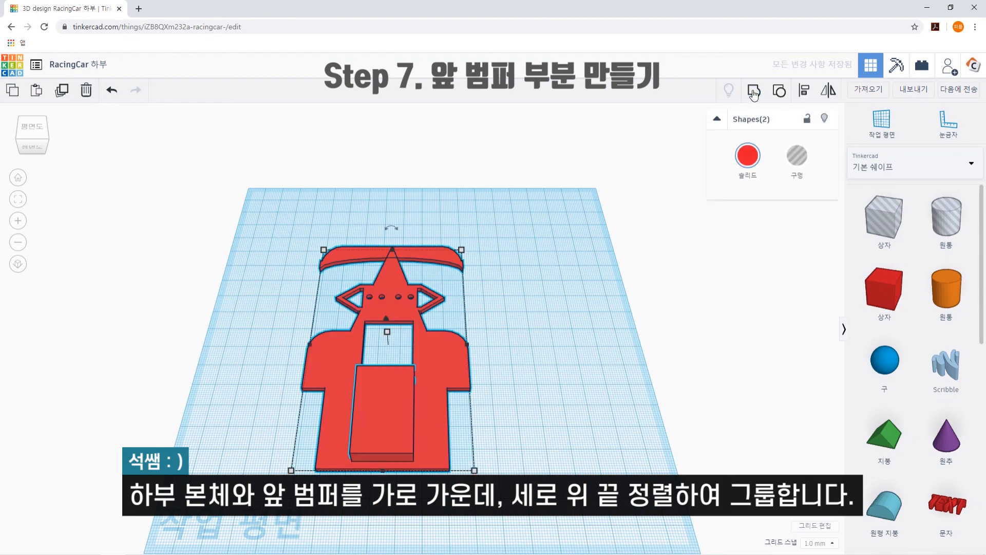
{"action": "left_click", "coordinate": [753, 93]}
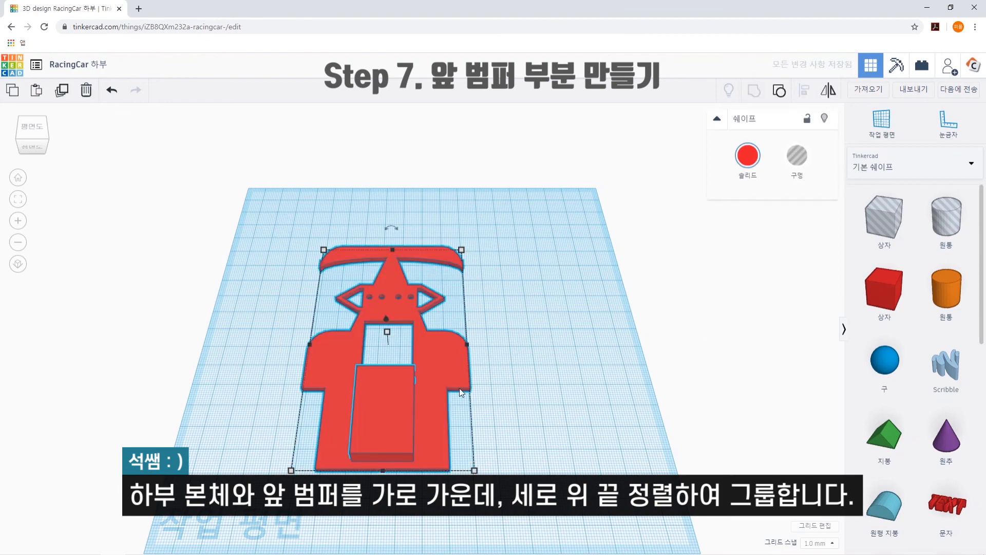
Move the grouped car body slightly right toward the middle of the workplane and deselect it.
{"action": "left_click_drag", "start_coordinate": [452, 364], "coordinate": [479, 366]}
{"action": "left_click", "coordinate": [563, 370]}
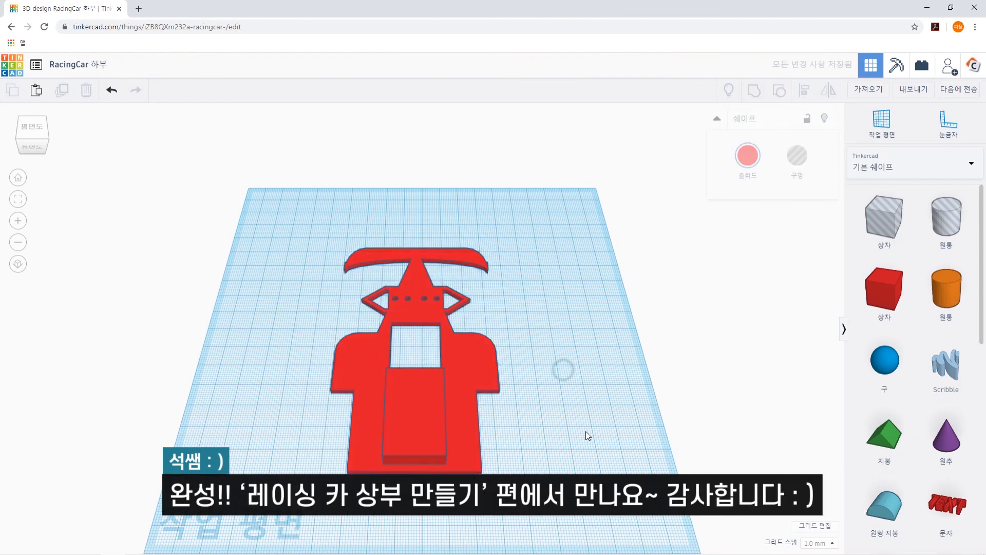
{"action": "right_click_drag", "start_coordinate": [585, 430], "coordinate": [584, 463]}
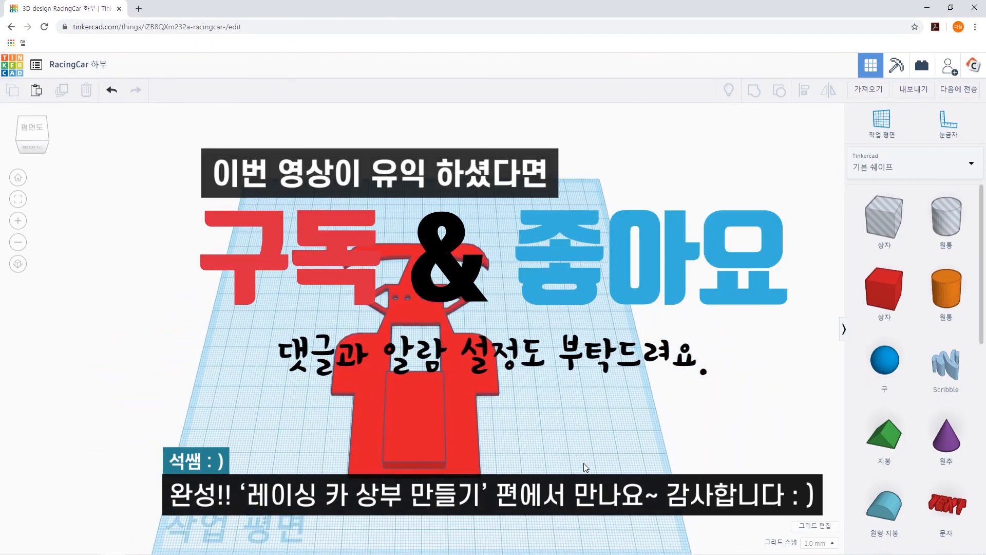